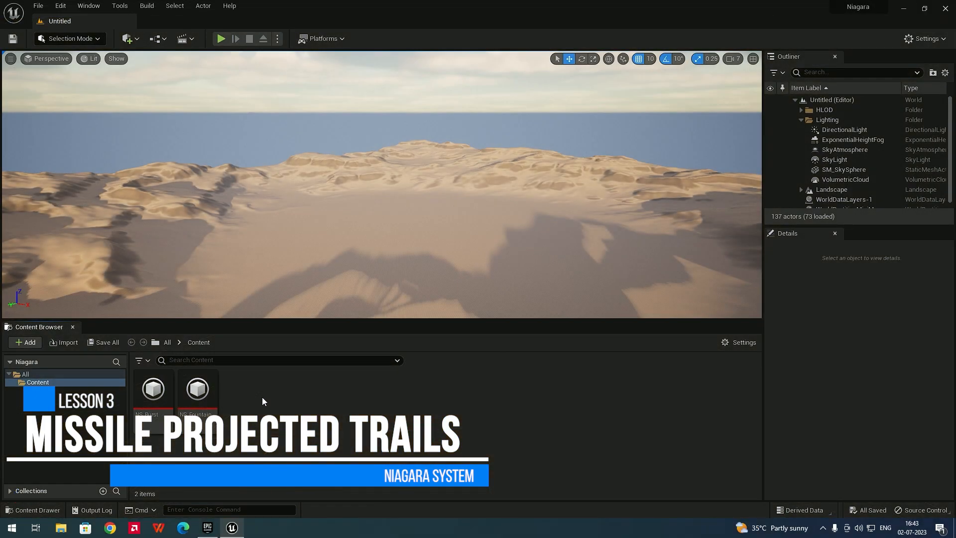
- Create a Niagara system in the Content folder from selected emitters, adding the Simple Sprite Burst template
right_click(262, 396)
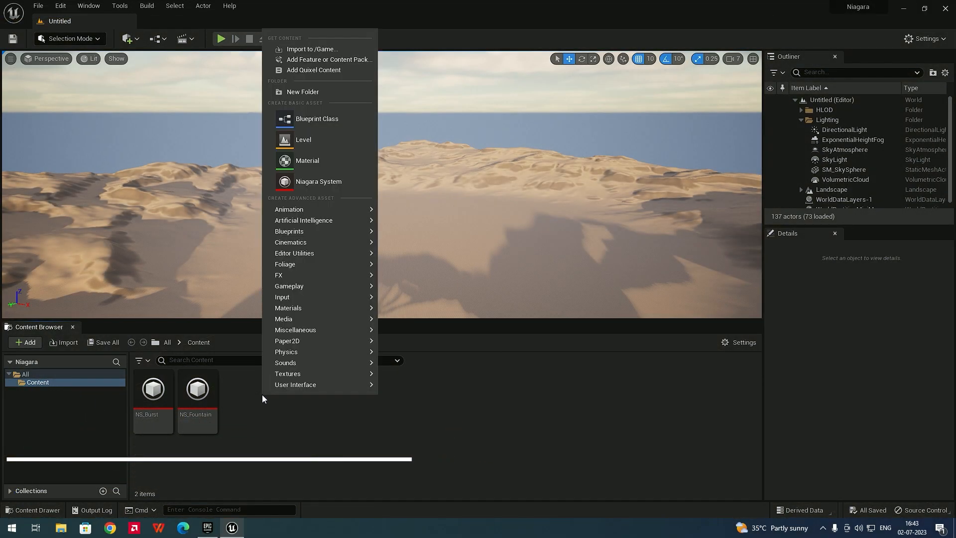
mouse_move(323, 275)
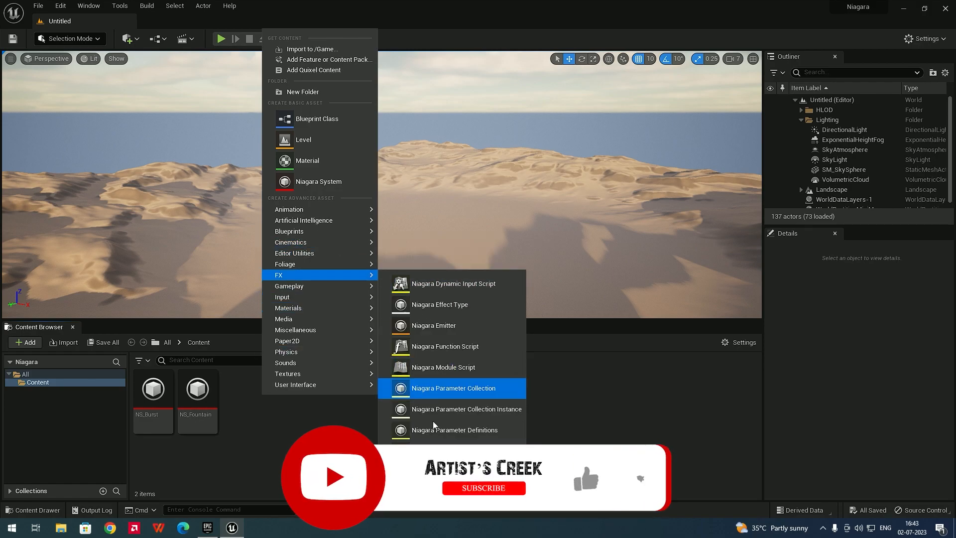
left_click(319, 182)
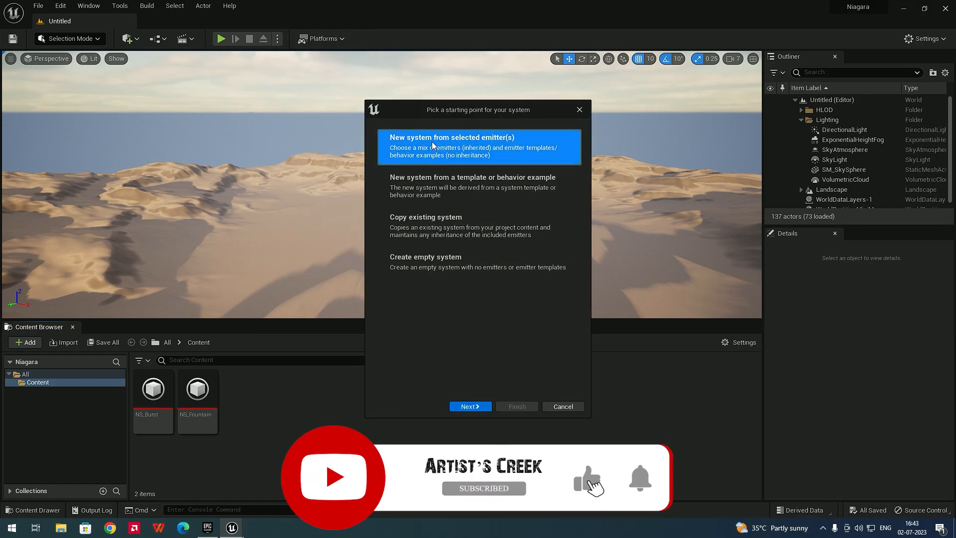
left_click(471, 407)
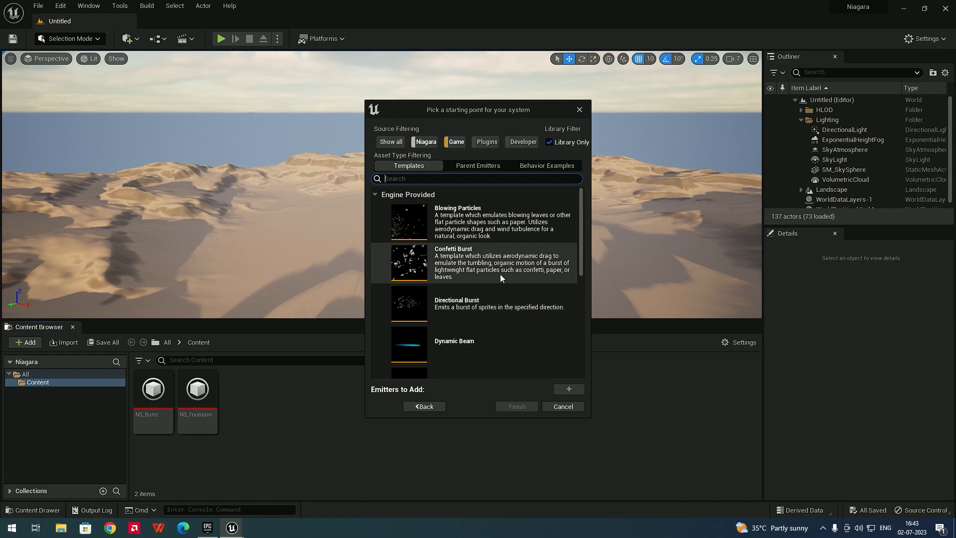
scroll(498, 274, "down", 3)
scroll(494, 270, "down", 3)
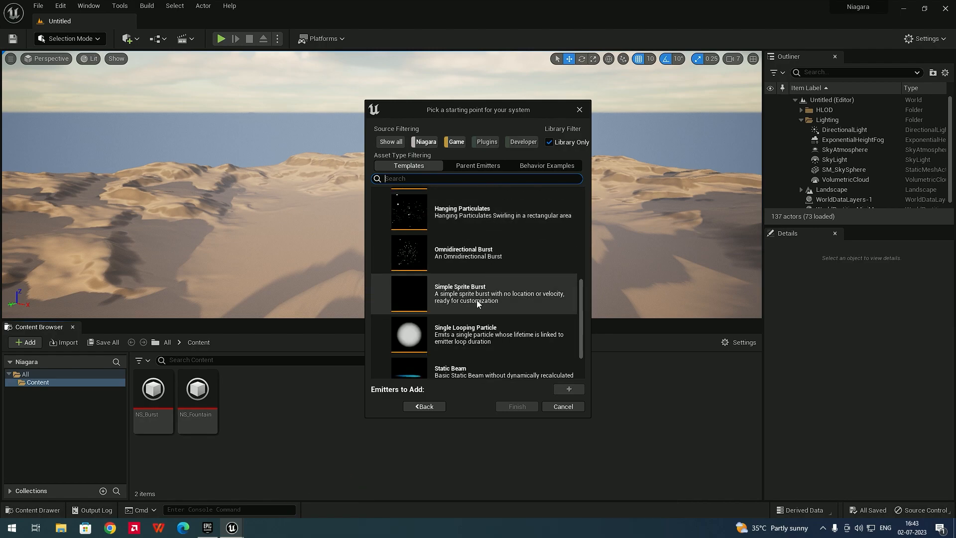
left_click(481, 296)
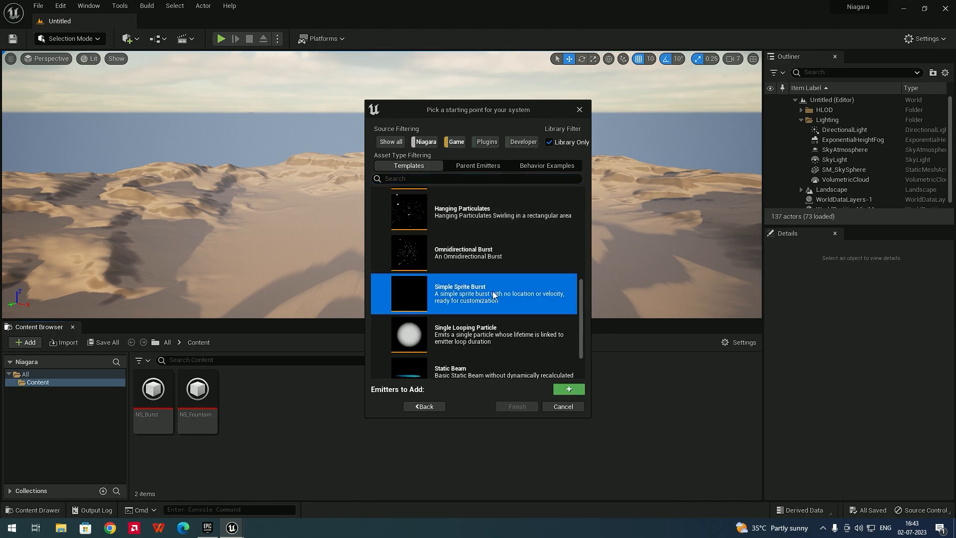
left_click(570, 389)
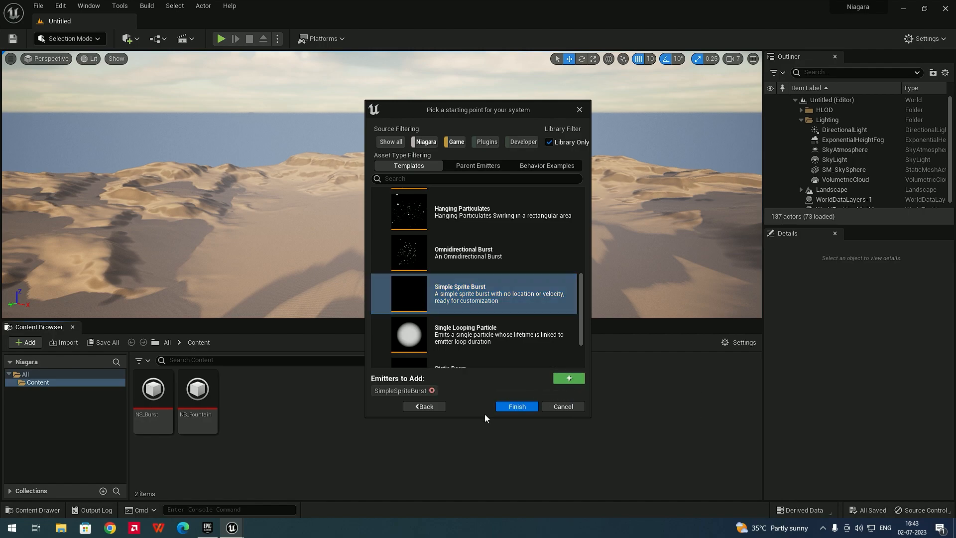
left_click(515, 408)
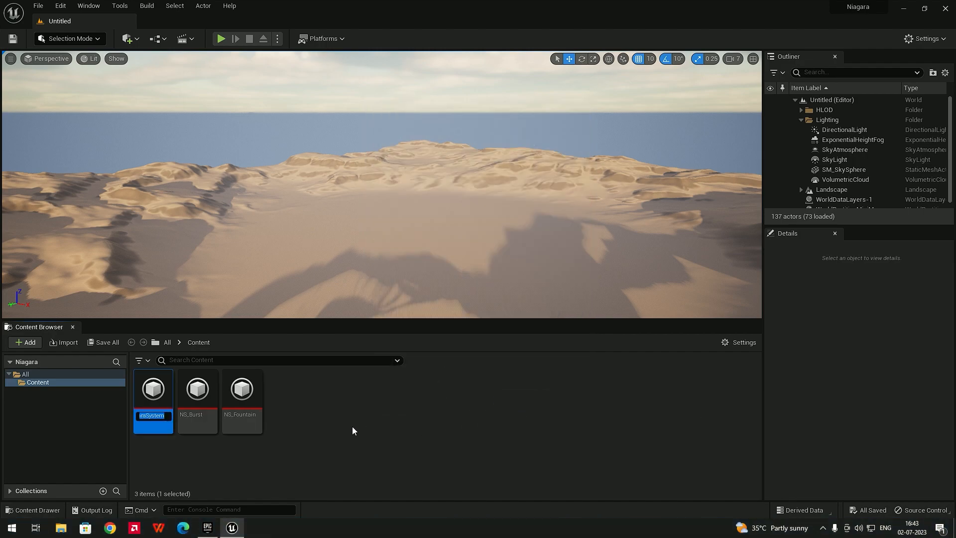
- Name the new Niagara system Ns_Missile and open it for editing
type("Ns_")
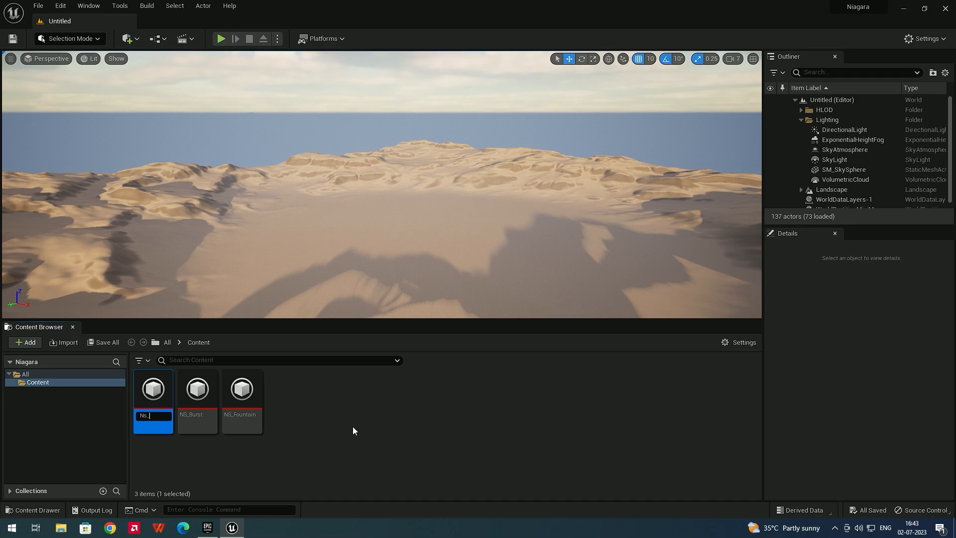
type("Missile")
key("Return")
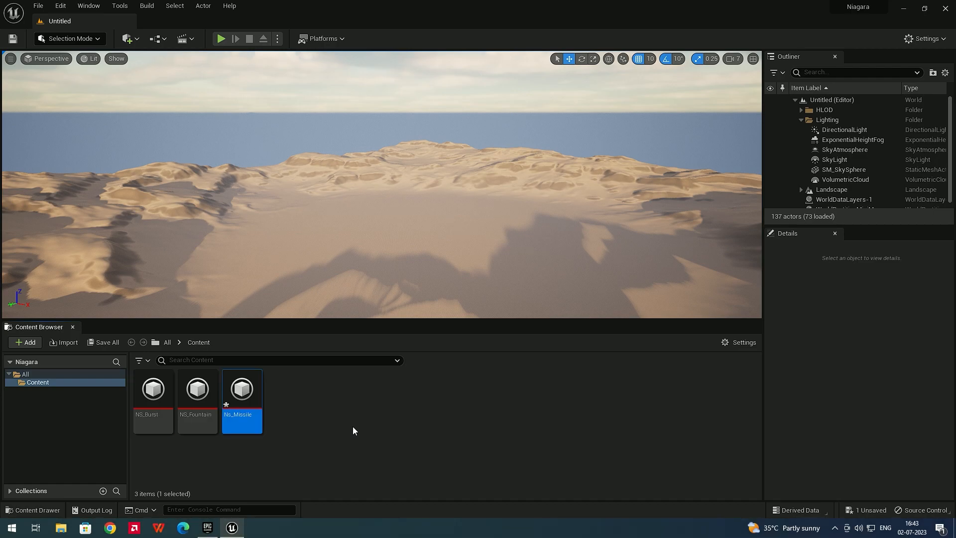
double_click(243, 393)
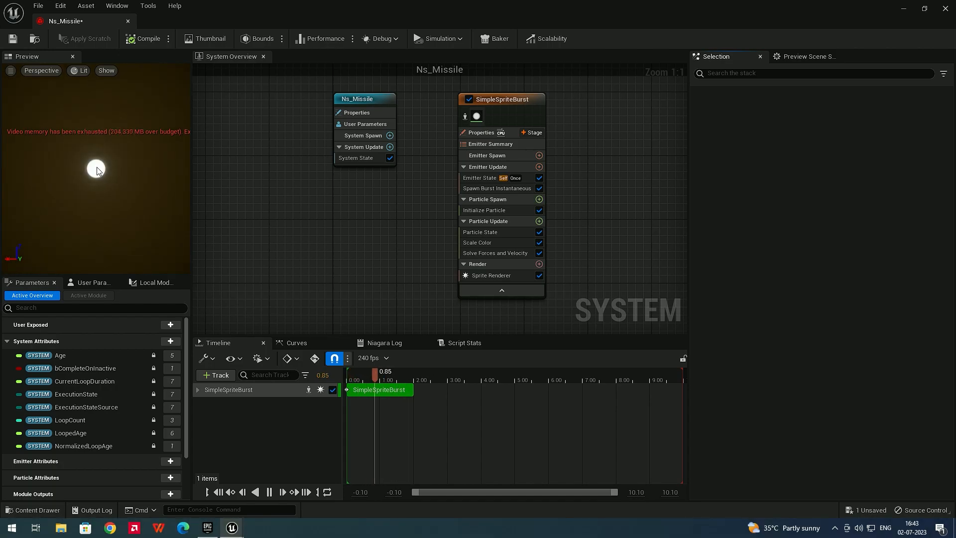
- Delete the Scale Color module from the SimpleSpriteBurst emitter's Particle Update group
left_click(500, 99)
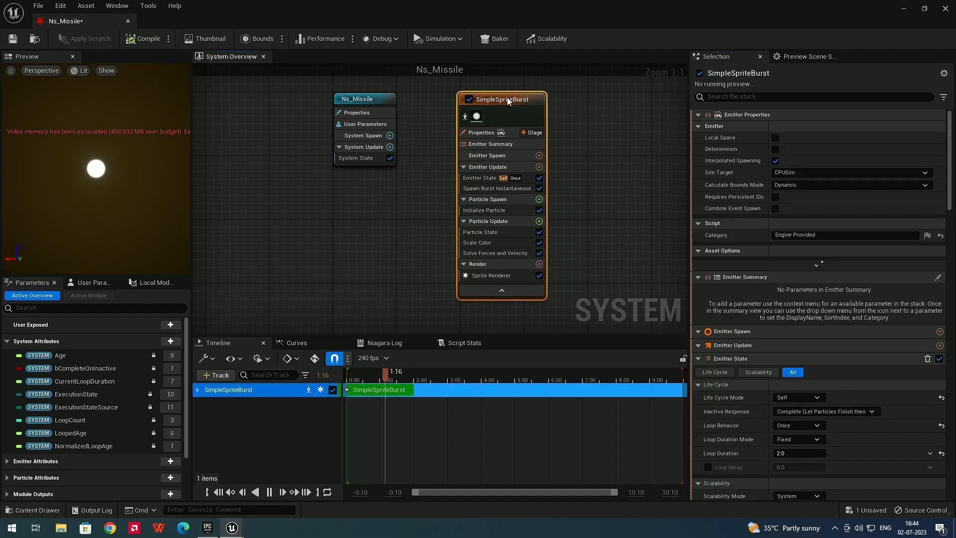
left_click(481, 243)
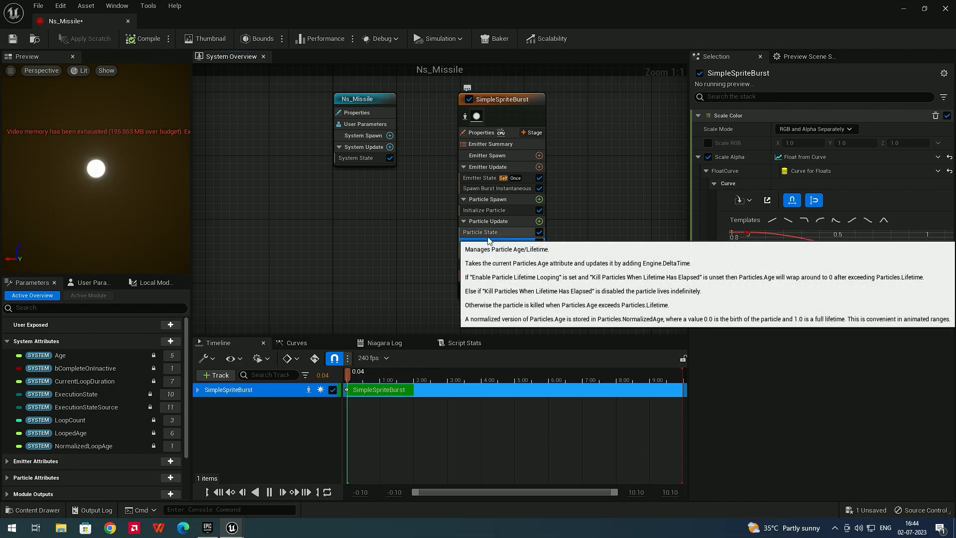
key("Delete")
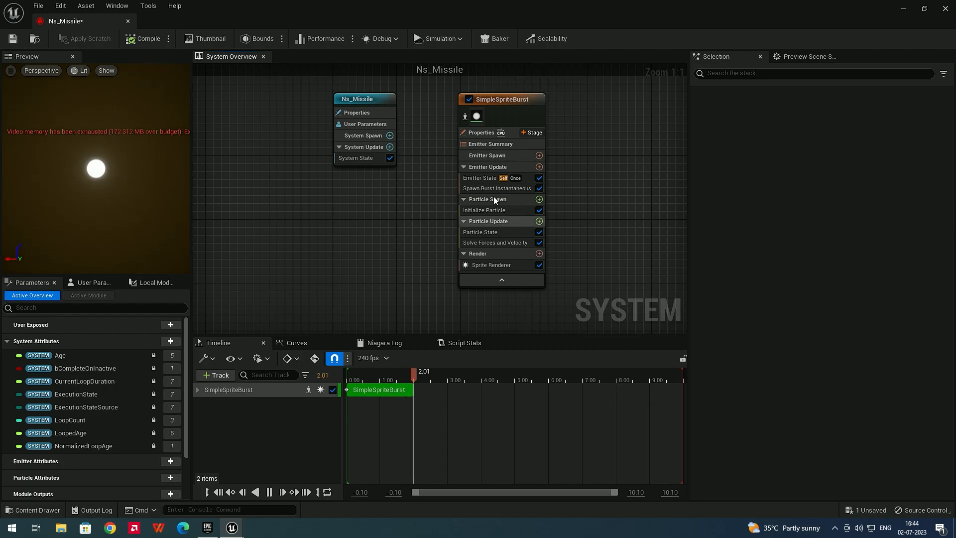
- Add an Add Velocity module to the emitter's Particle Spawn group
left_click(478, 200)
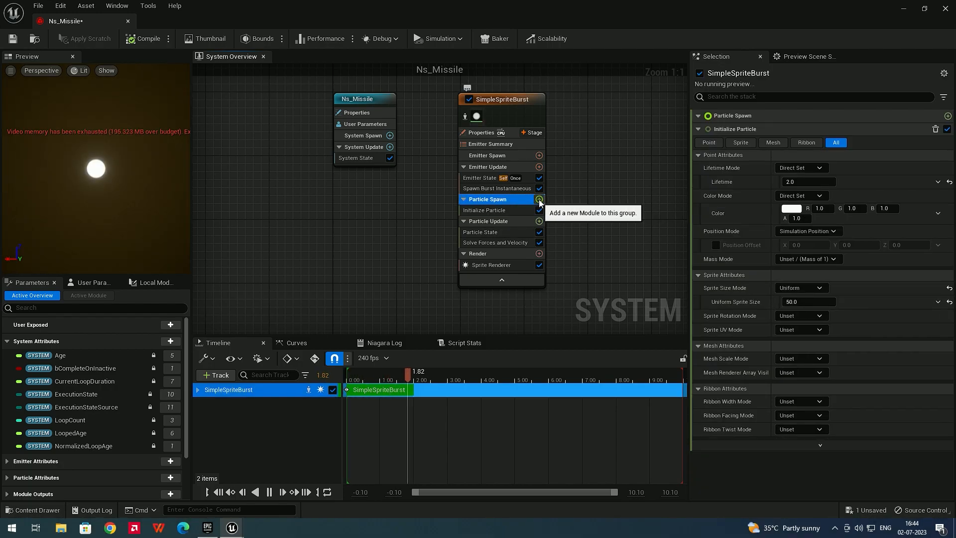
left_click(540, 200)
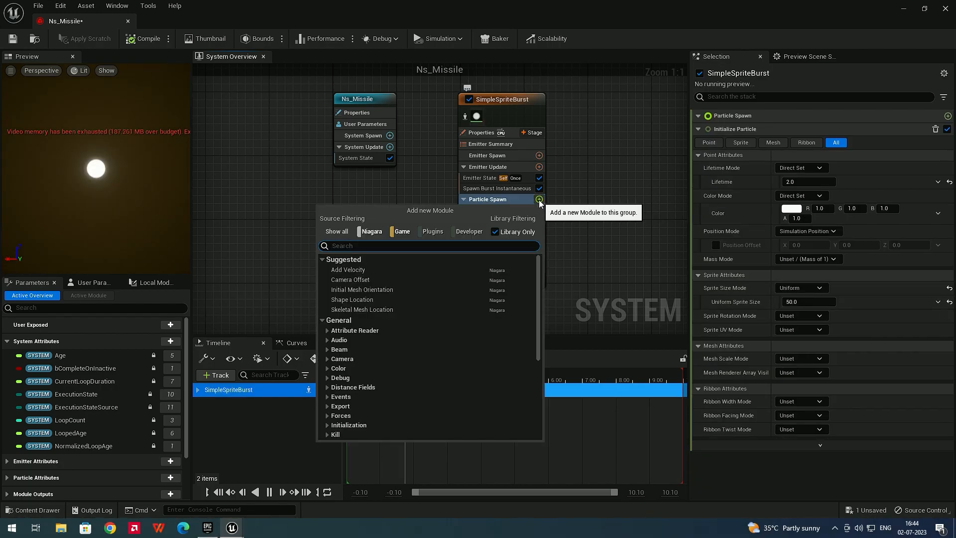
type("vel")
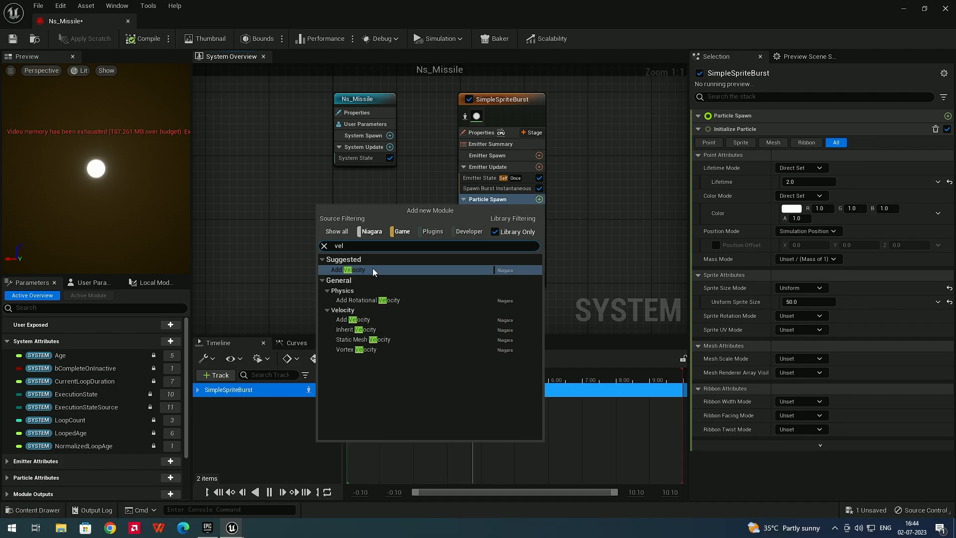
left_click(372, 269)
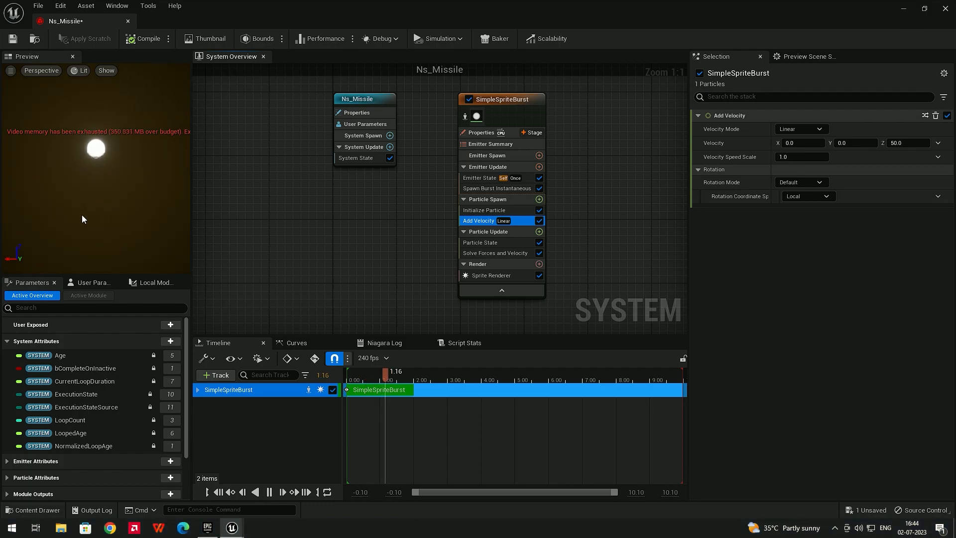
- Set the Add Velocity module's linear velocity to 0 on Z and 800 on Y
mouse_move(67, 235)
left_mouse_down()
mouse_move(103, 221)
mouse_move(55, 222)
left_mouse_up()
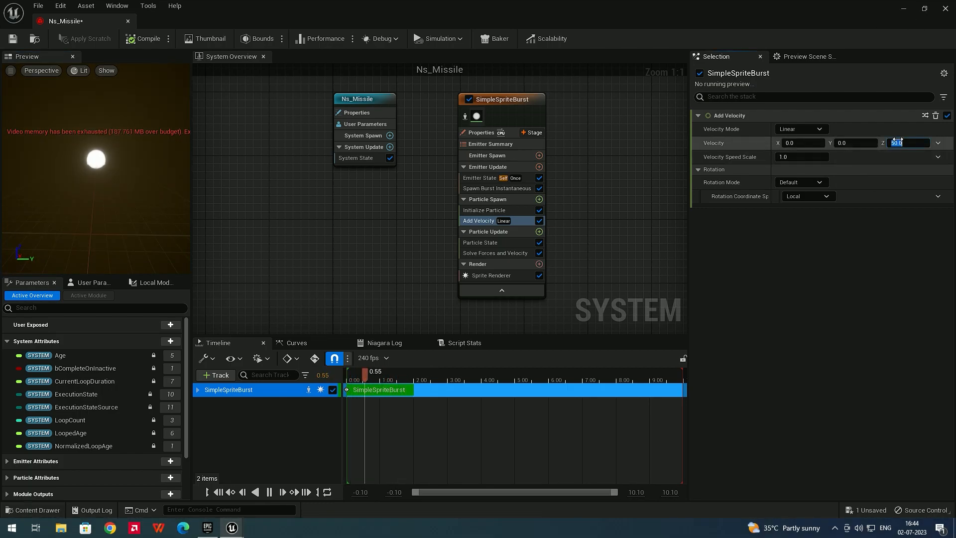
type("0")
key("Return")
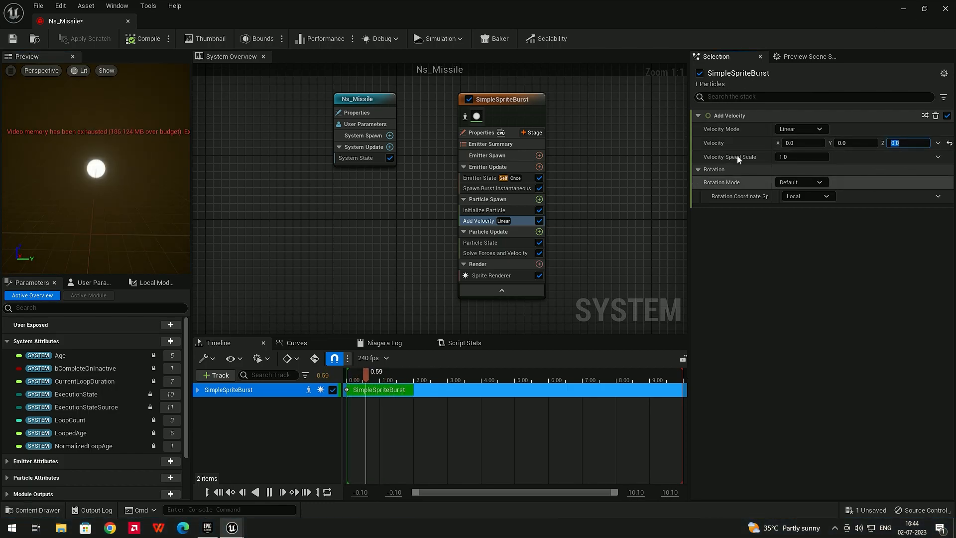
left_click(850, 140)
type("800")
key("Return")
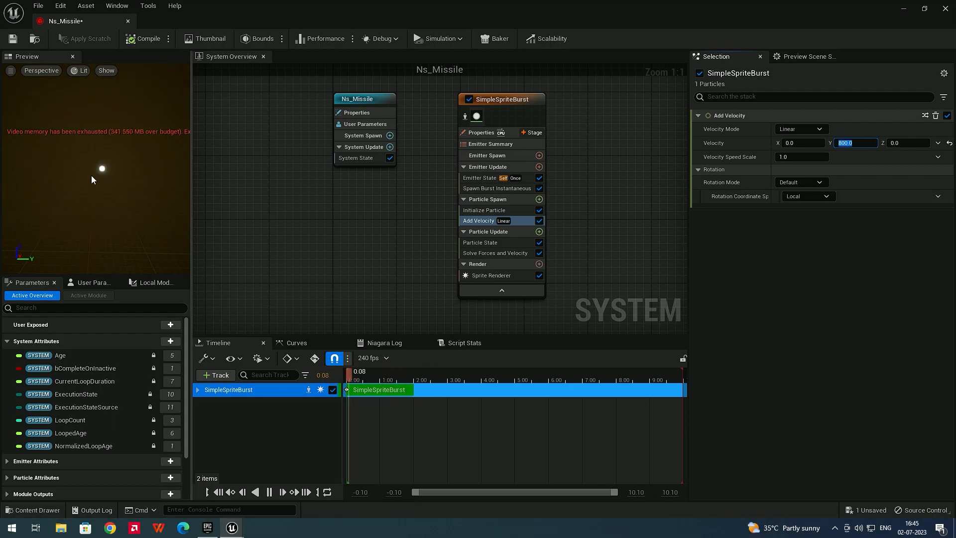
- Set the particle lifetime in the Initialize Particle module to 0.8
left_click(497, 209)
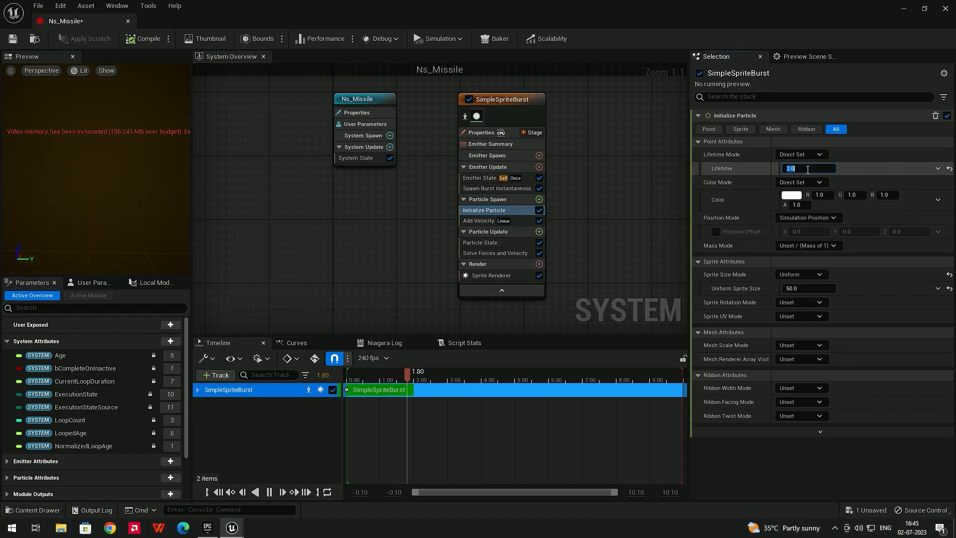
left_click(781, 172)
type("0.8")
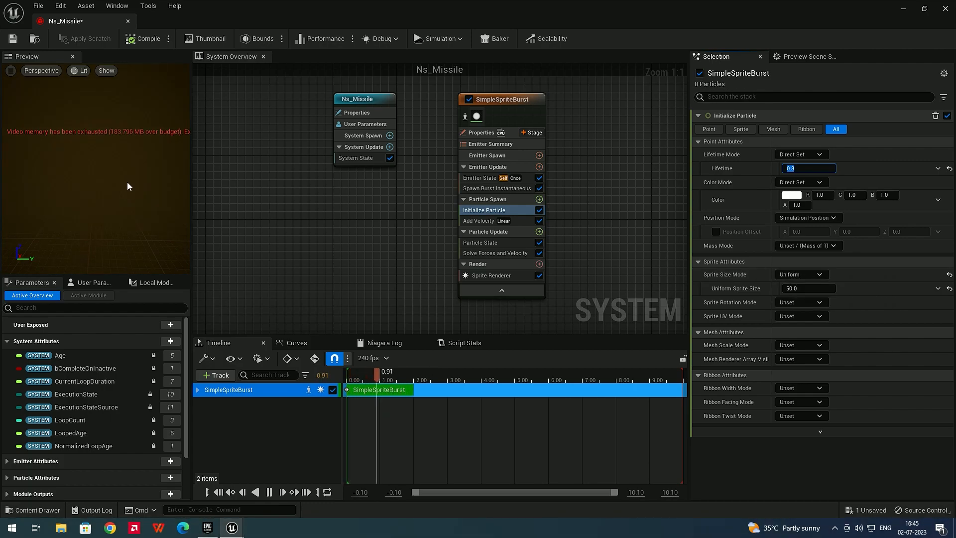
- Switch the Initialize Particle sprite size mode to Non-Uniform and set the sprite size to X 90, Y 60
left_click(808, 275)
left_click(807, 321)
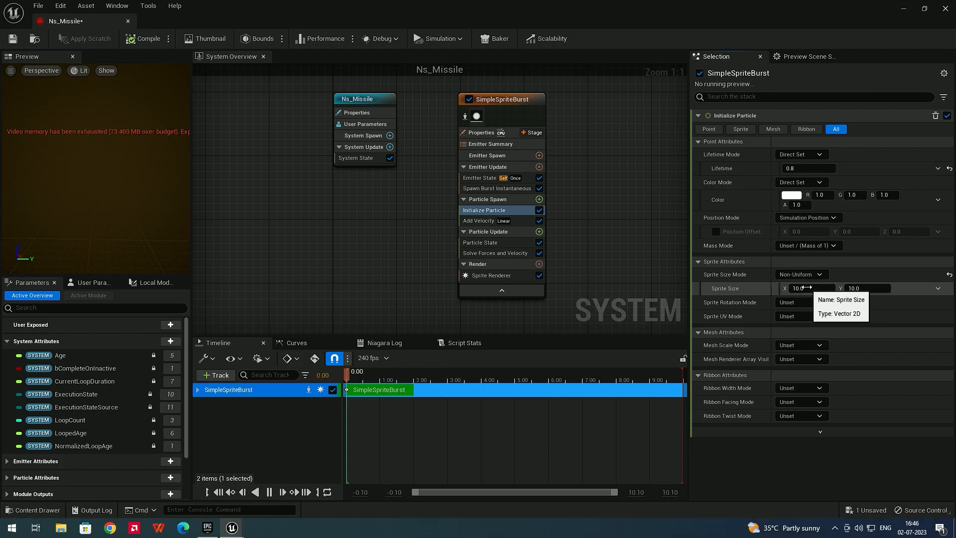
left_click(805, 288)
type("9")
left_click(868, 289)
type("60")
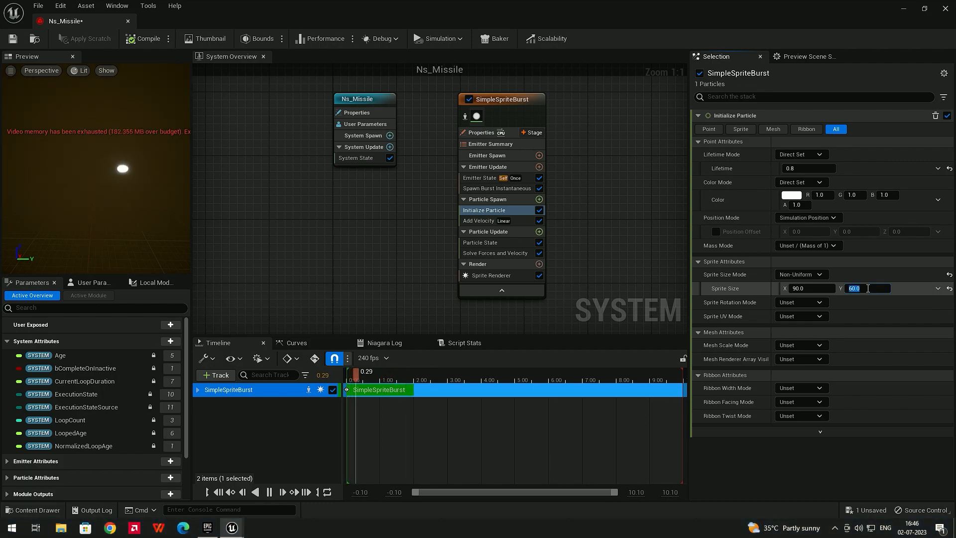
key("Return")
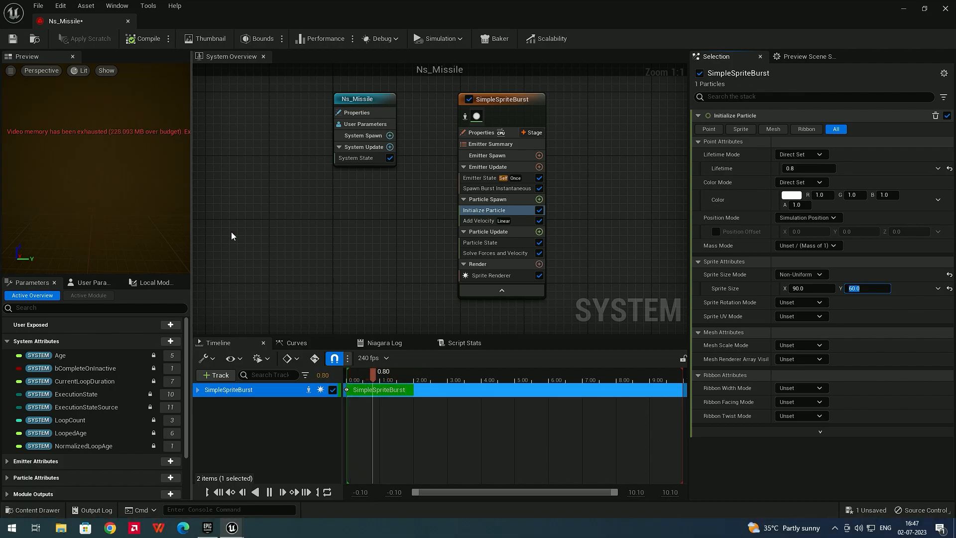
- Add a Color module to the emitter's Particle Update group
left_click(491, 231)
left_click(539, 232)
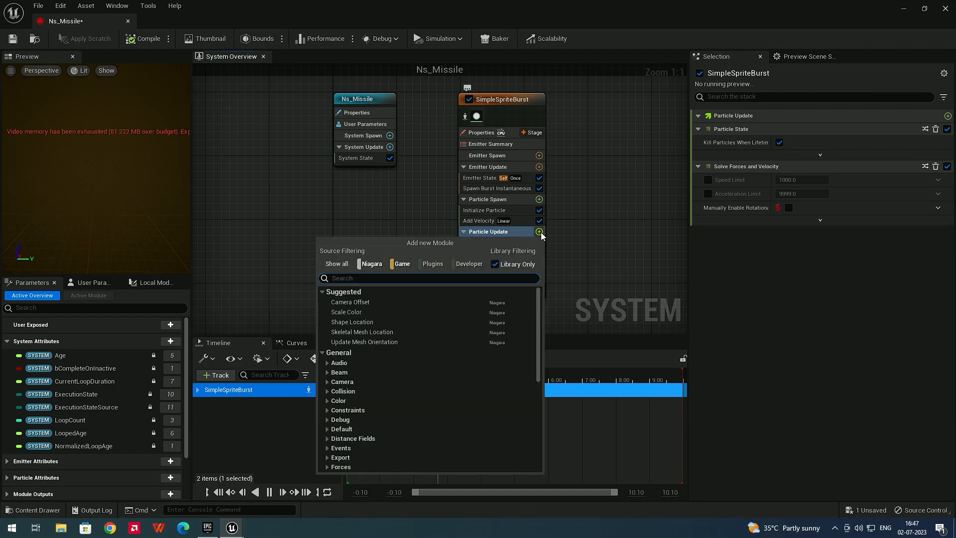
type("colo")
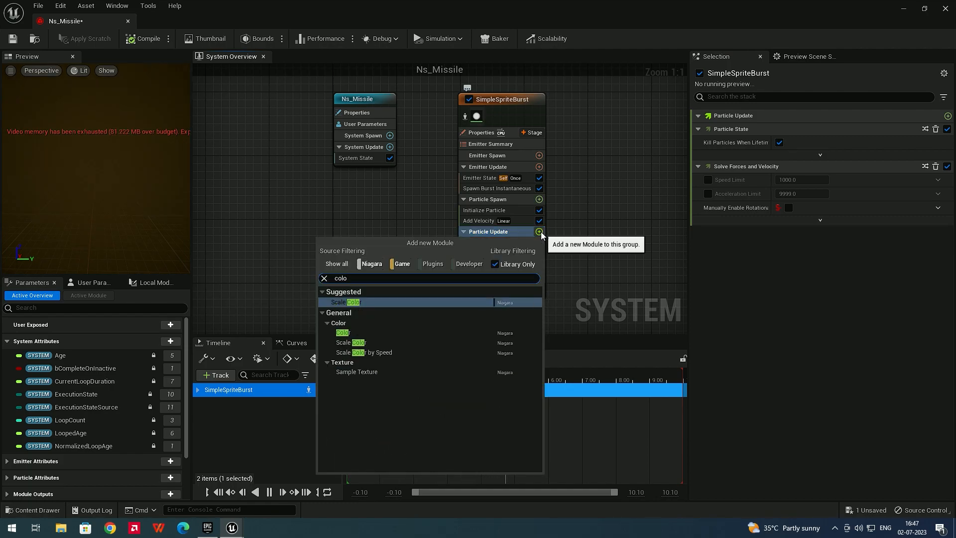
left_click(346, 333)
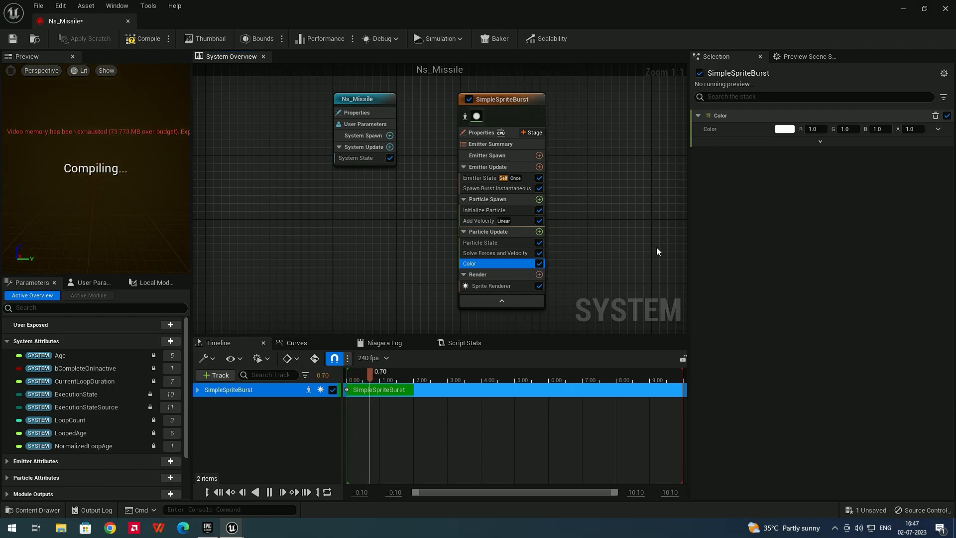
- Set the Color module's color to a saturated orange, hue about 32, with a brightness value of 20
left_click(784, 129)
left_click_drag(653, 222, 666, 243)
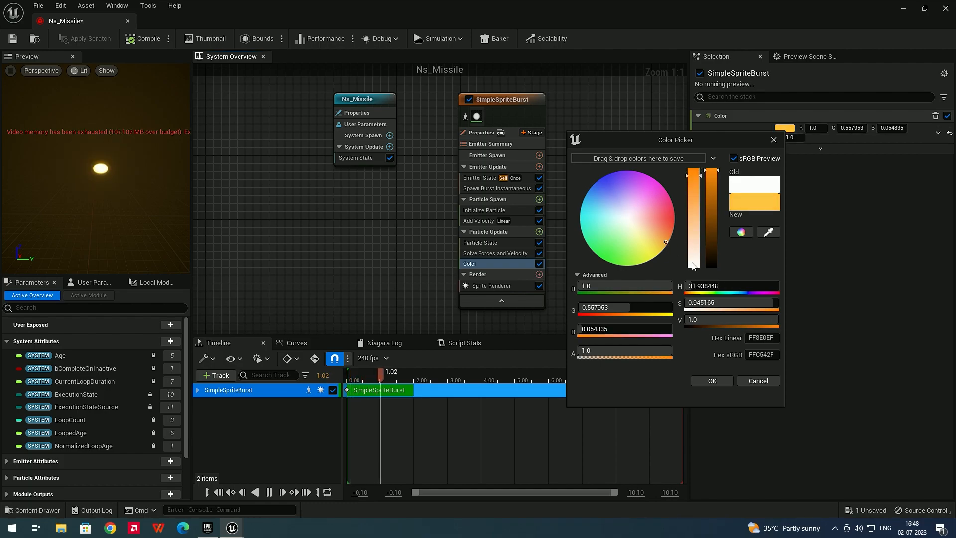
left_click(701, 320)
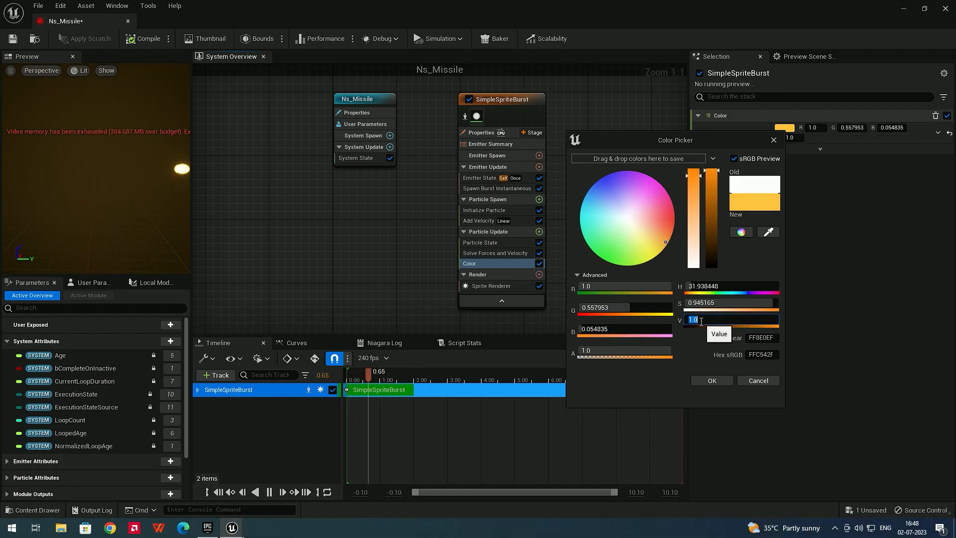
type("20")
key("Return")
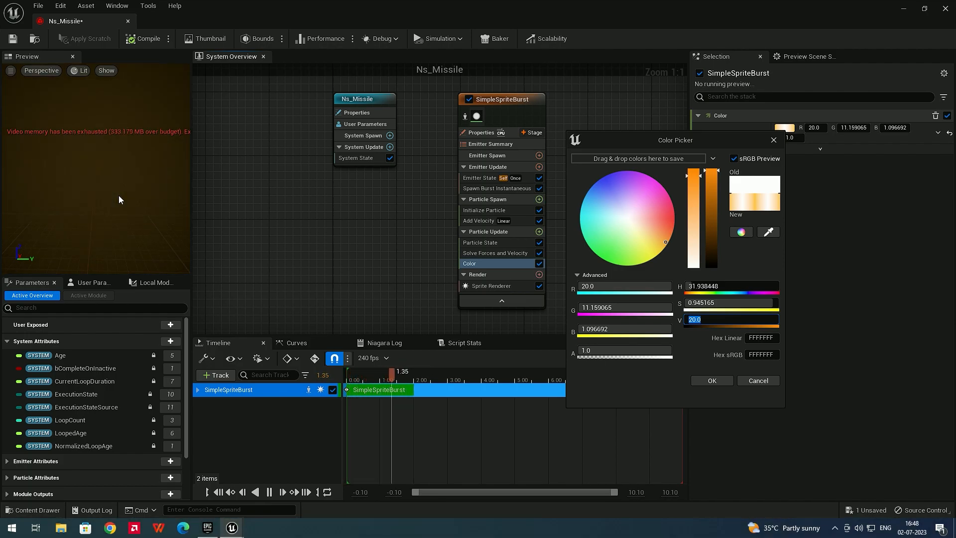
left_click(862, 172)
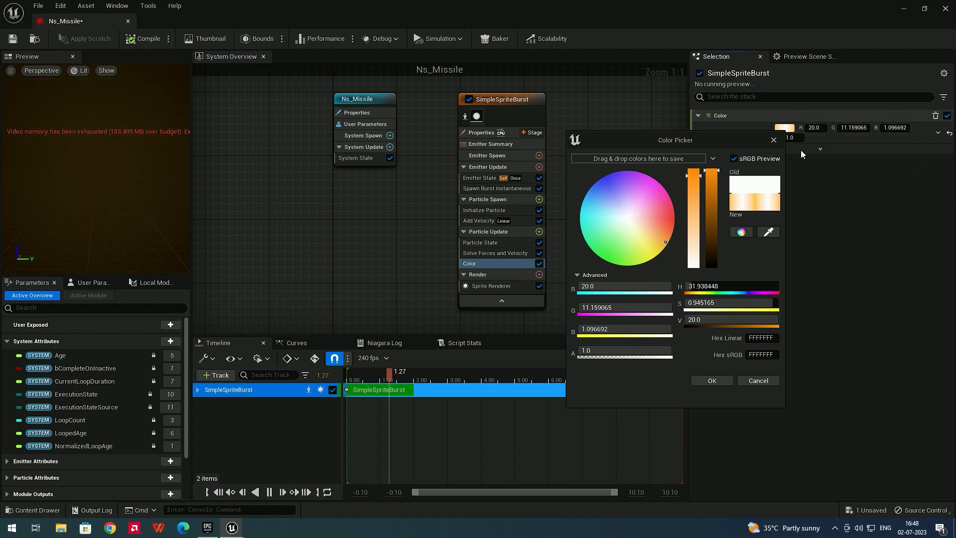
left_click(774, 140)
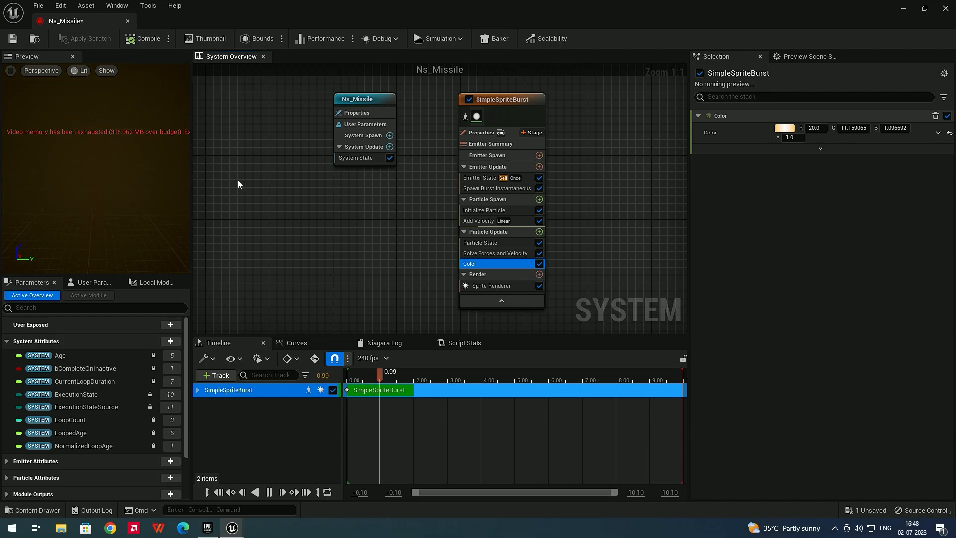
- Drive the Color module with Color from Curve, giving the gradient a saturated orange start and a saturated green end
left_click(938, 132)
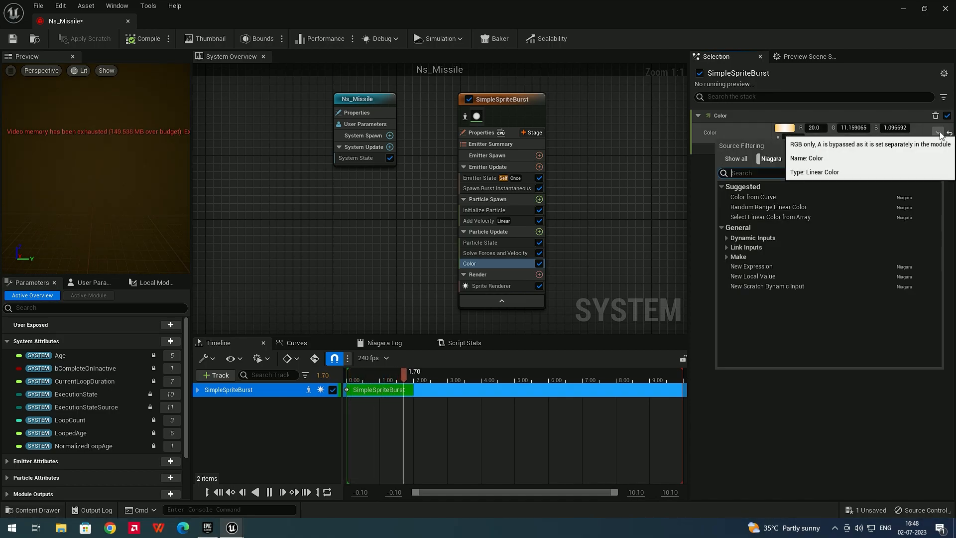
left_click(753, 198)
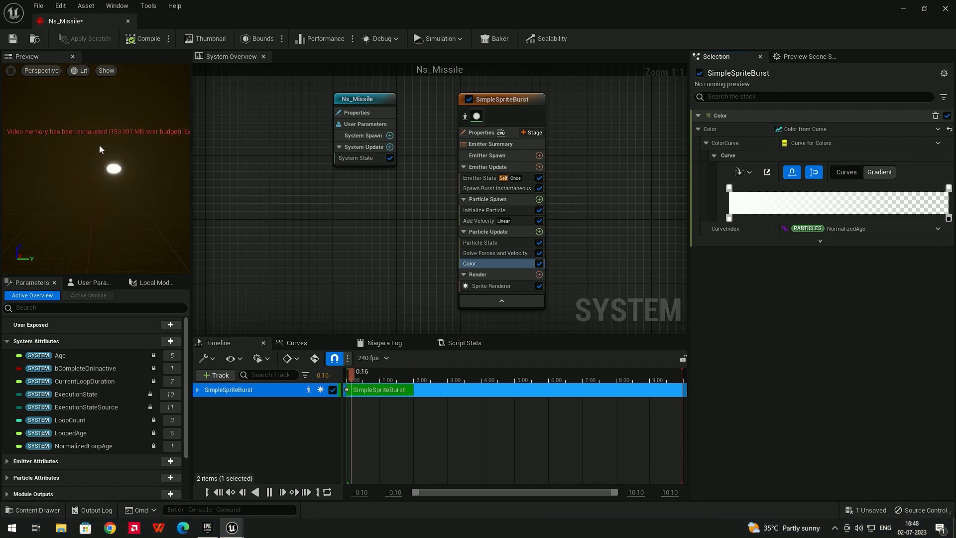
double_click(729, 188)
left_click_drag(834, 282, 847, 282)
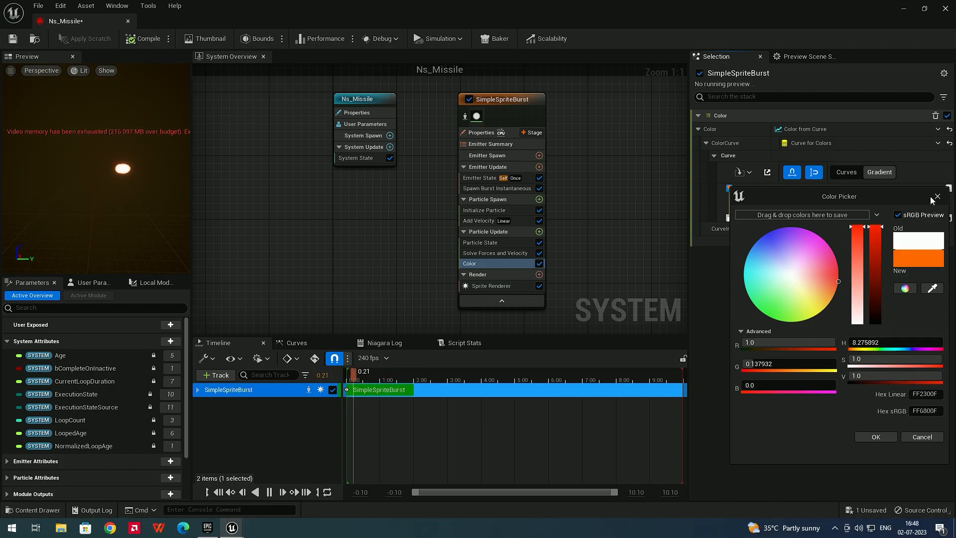
left_click(890, 437)
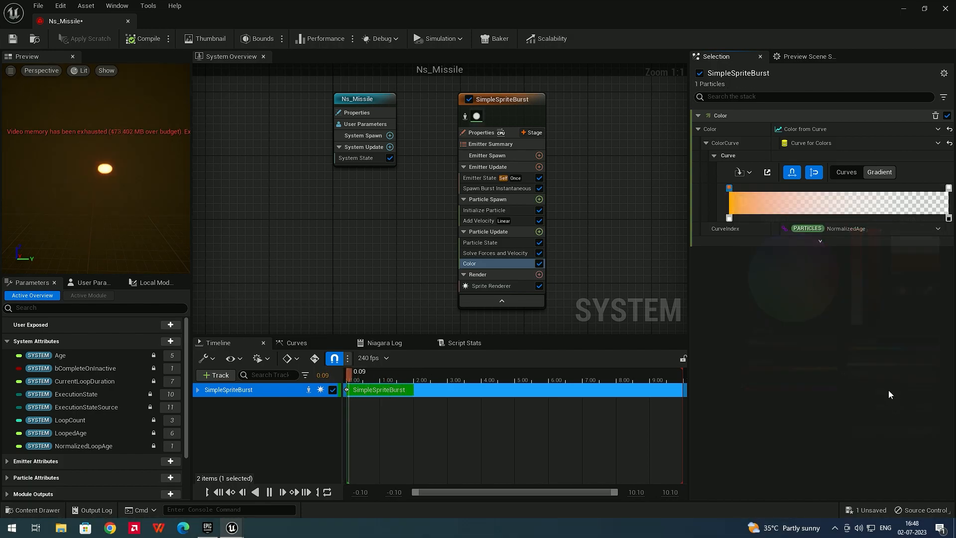
double_click(950, 189)
left_click_drag(782, 292, 773, 322)
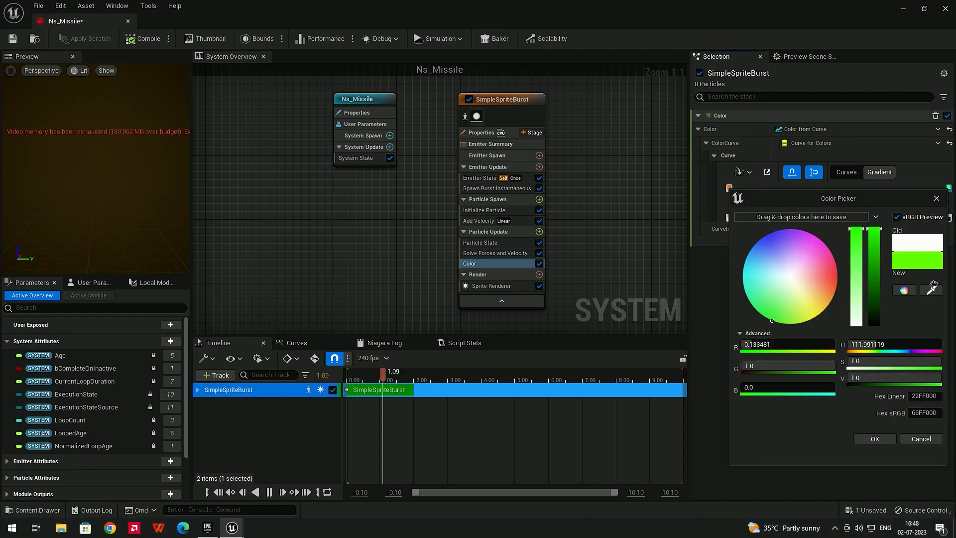
left_click(888, 439)
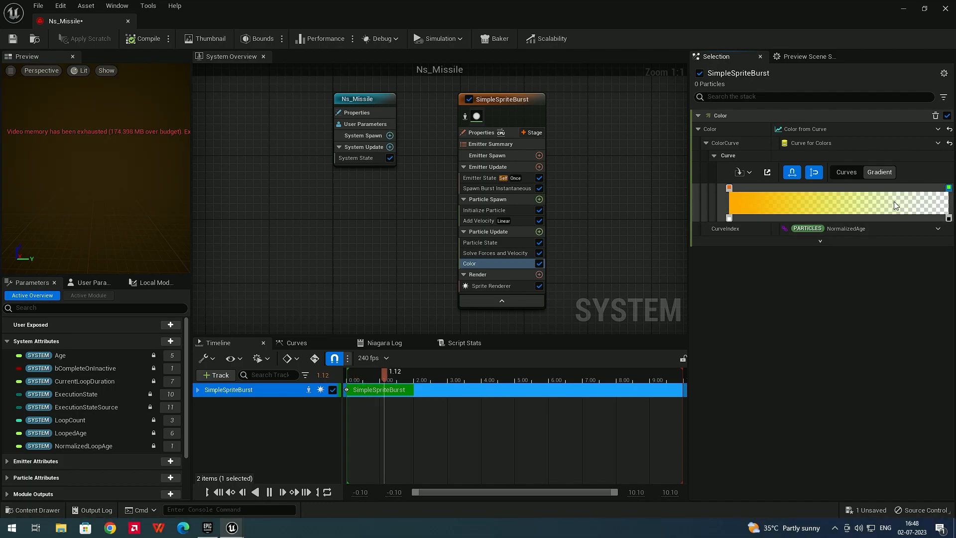
- Set the opacity of the color gradient's end stop to 100
left_click(950, 217)
double_click(948, 218)
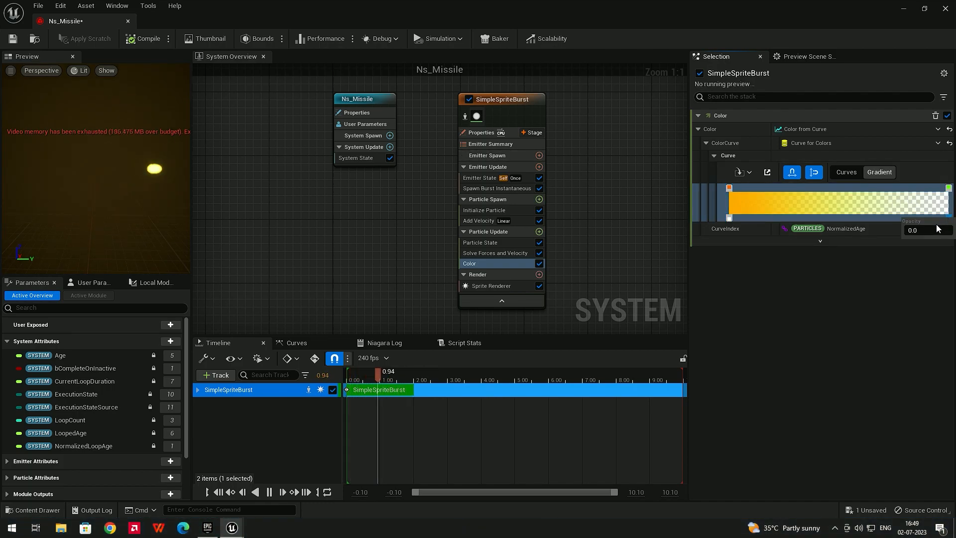
type("100")
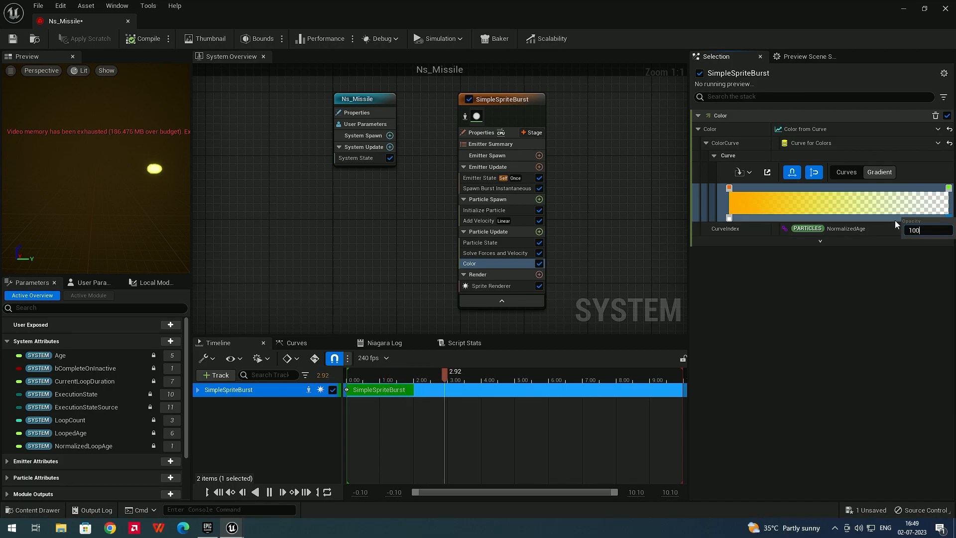
key("Return")
left_click(818, 345)
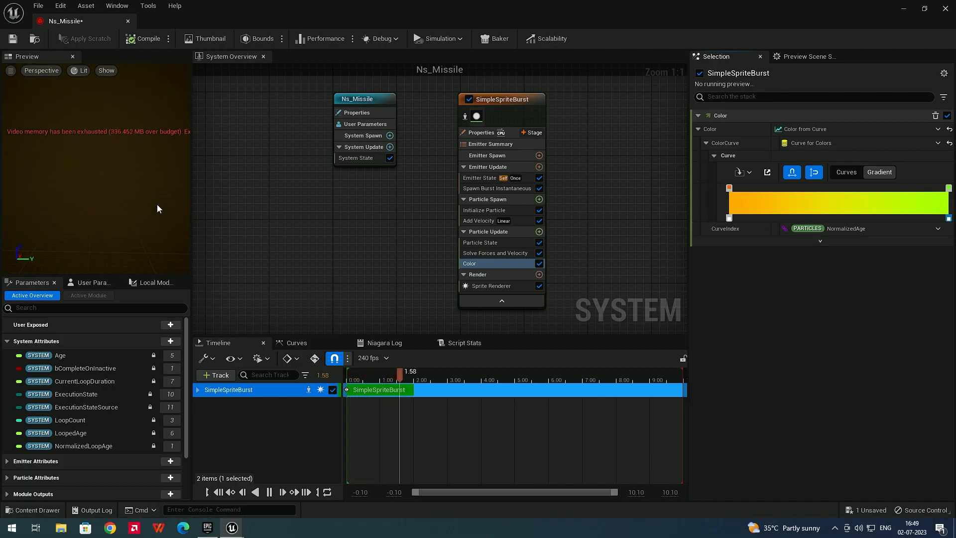
- Reset the Color module's color input to a plain color and make it a saturated orange, hue about 30, with value 20
left_click(950, 130)
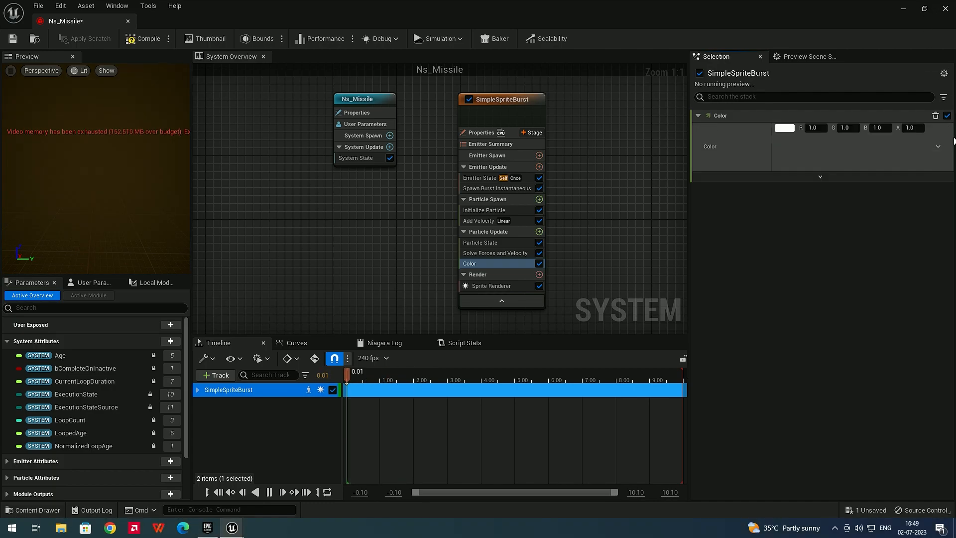
left_click(784, 130)
left_click_drag(631, 231, 676, 247)
left_click(712, 180)
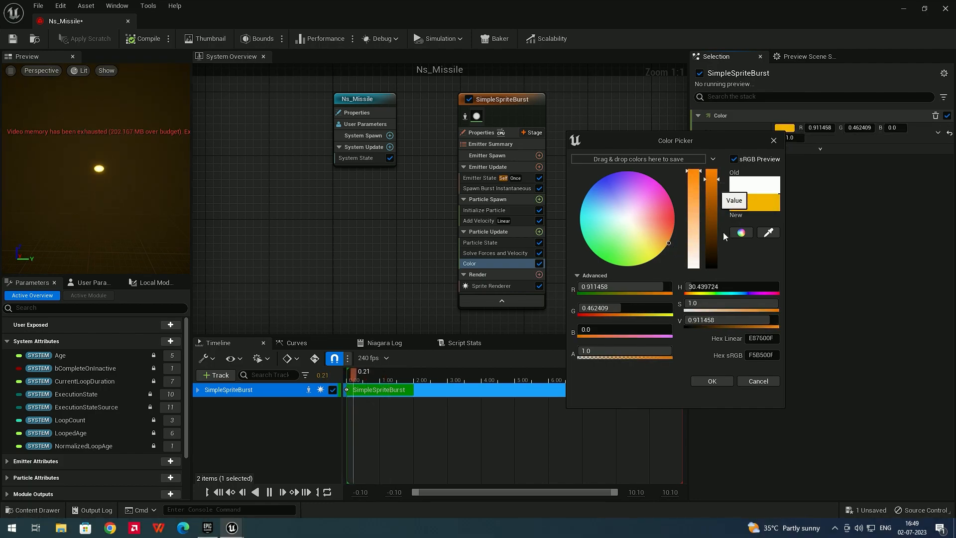
left_click(727, 320)
type("20")
key("Return")
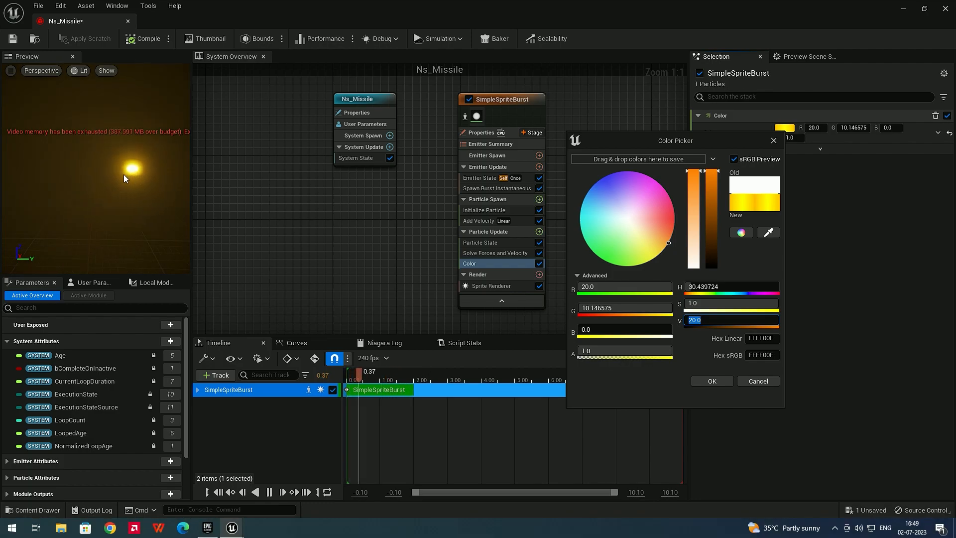
left_click(712, 381)
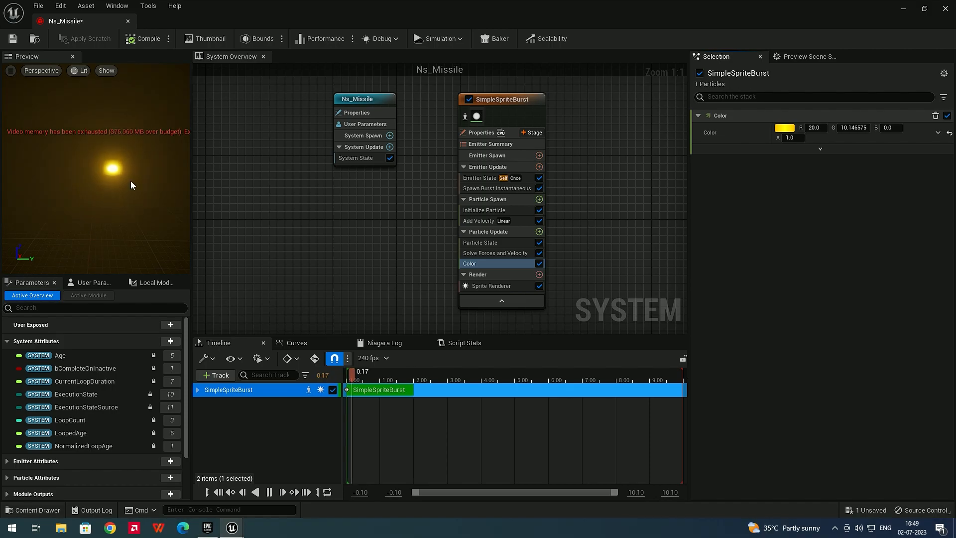
- Pause the effect playback and rename the SimpleSpriteBurst emitter to Missile
left_click(268, 492)
left_click(500, 99)
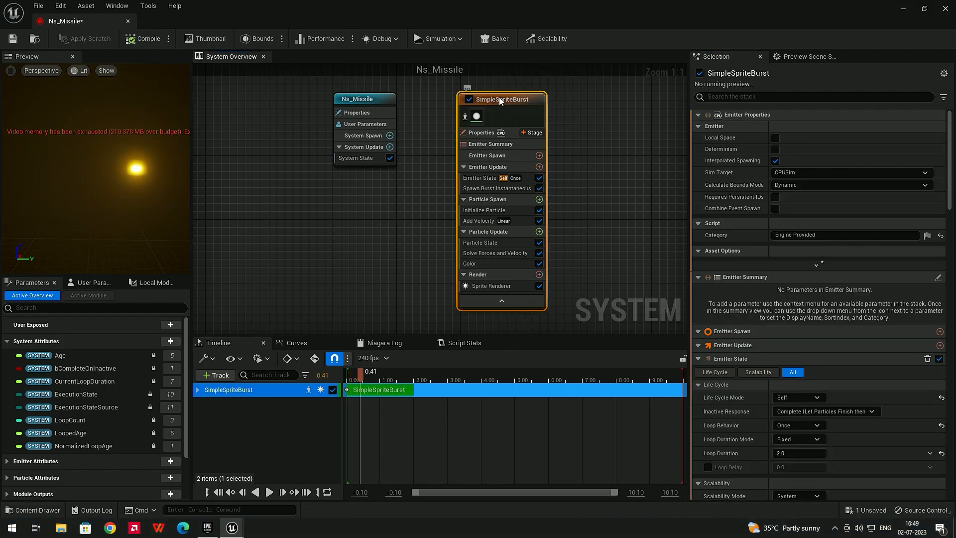
left_click(512, 99)
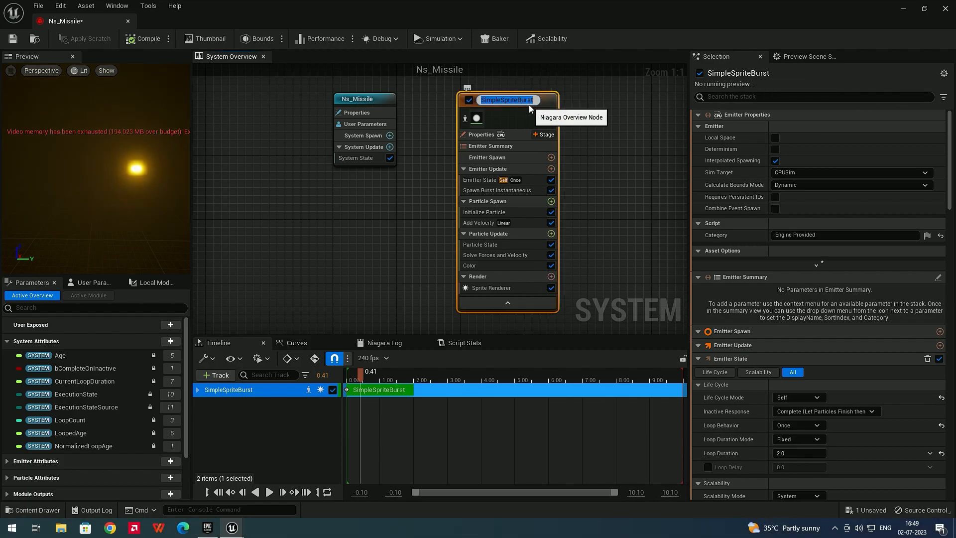
type("Missile")
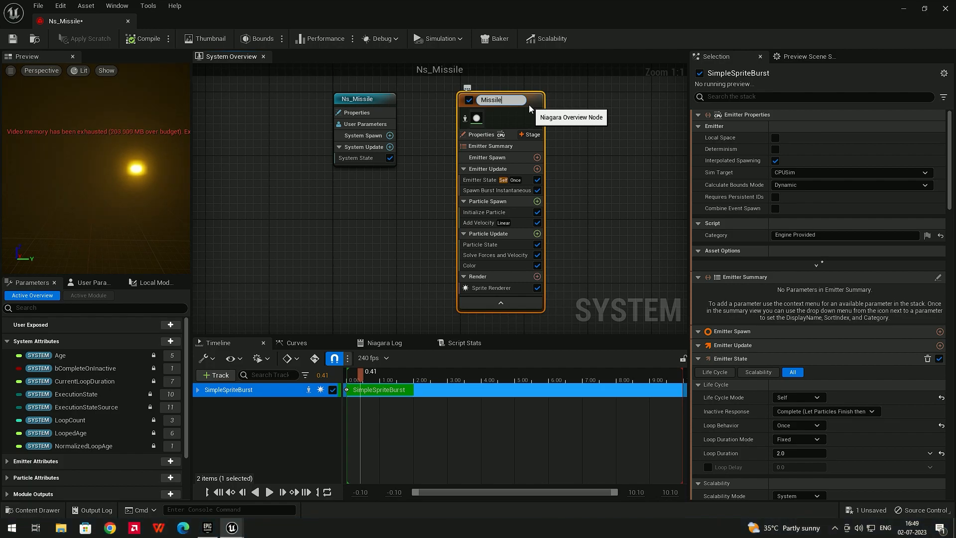
key("Return")
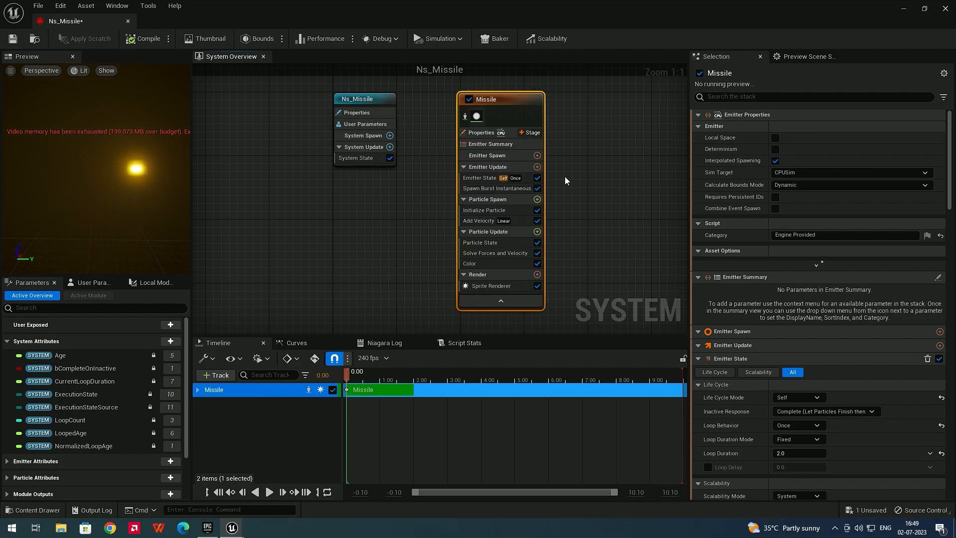
- Add a second emitter based on the Empty template beside the Missile emitter
right_click_drag(565, 176, 449, 179)
right_click(539, 139)
left_click(563, 160)
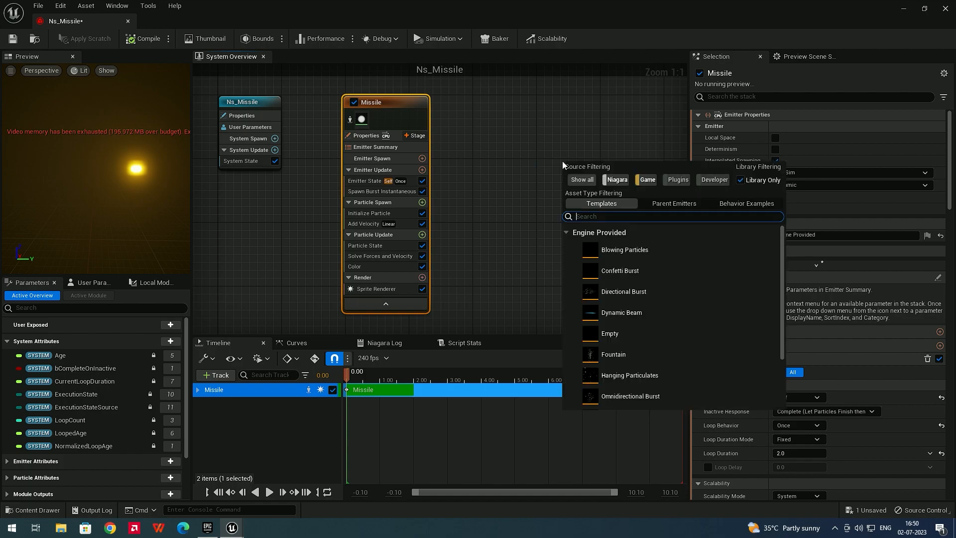
left_click(611, 333)
left_click_drag(432, 124, 384, 84)
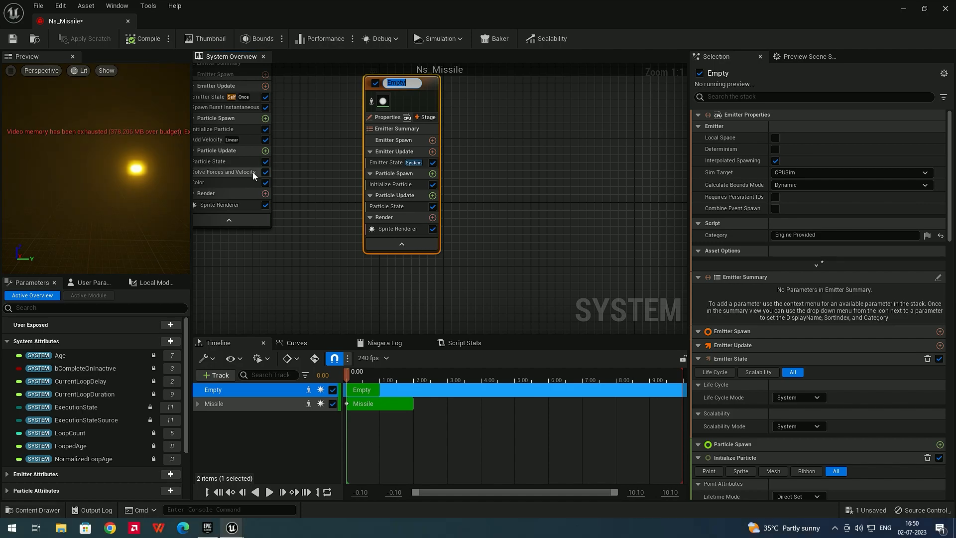
- Rename the Empty emitter to Trail
left_click(318, 178)
left_click(394, 80)
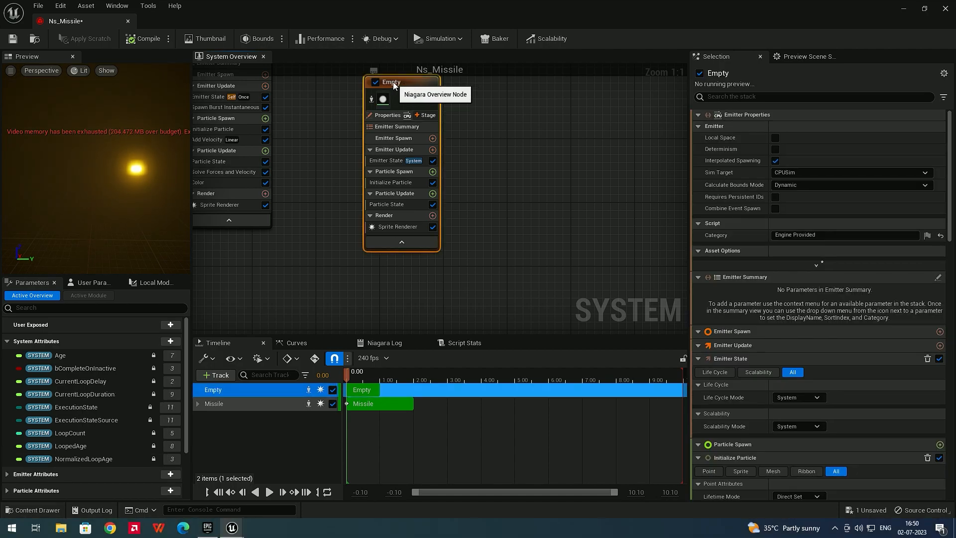
right_click_drag(431, 74, 457, 159)
left_click(457, 159)
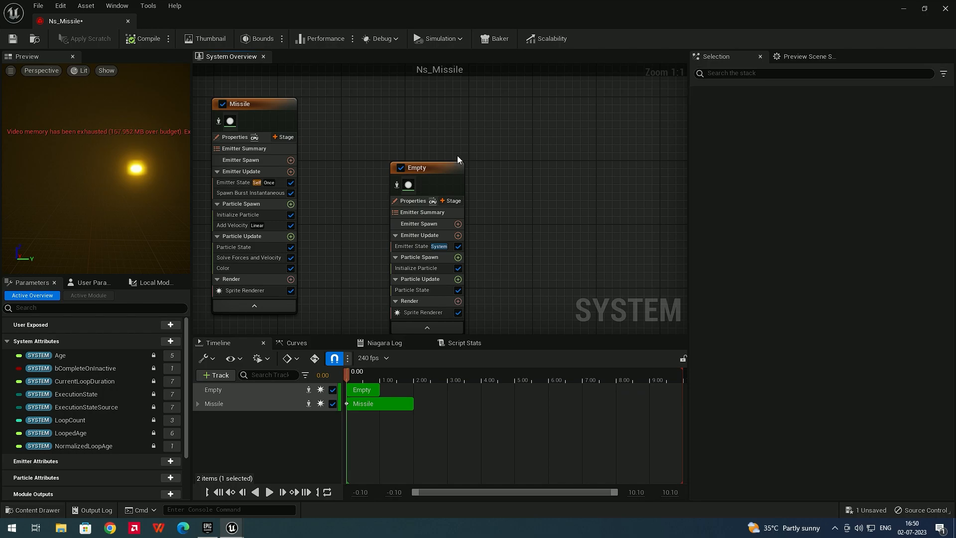
left_click(417, 166)
double_click(417, 168)
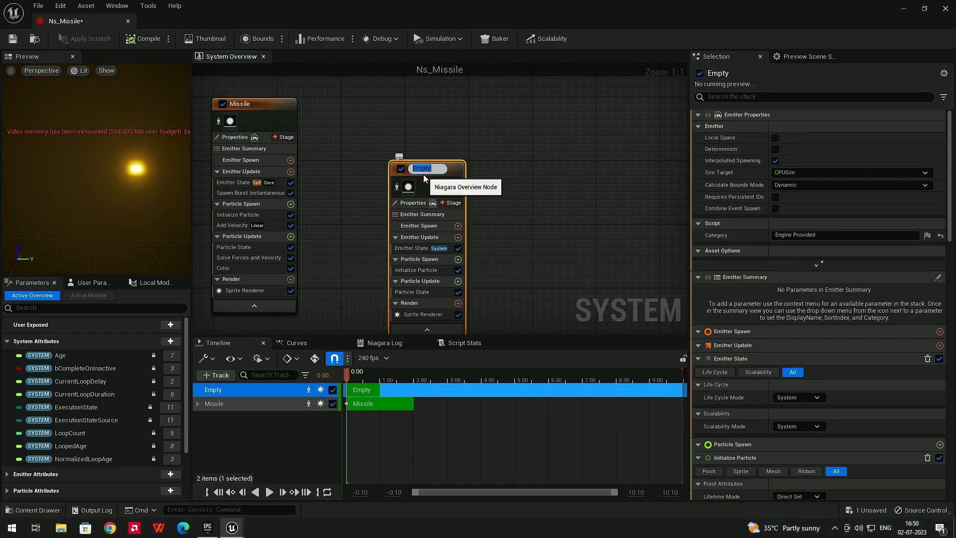
type("Trail")
key("Return")
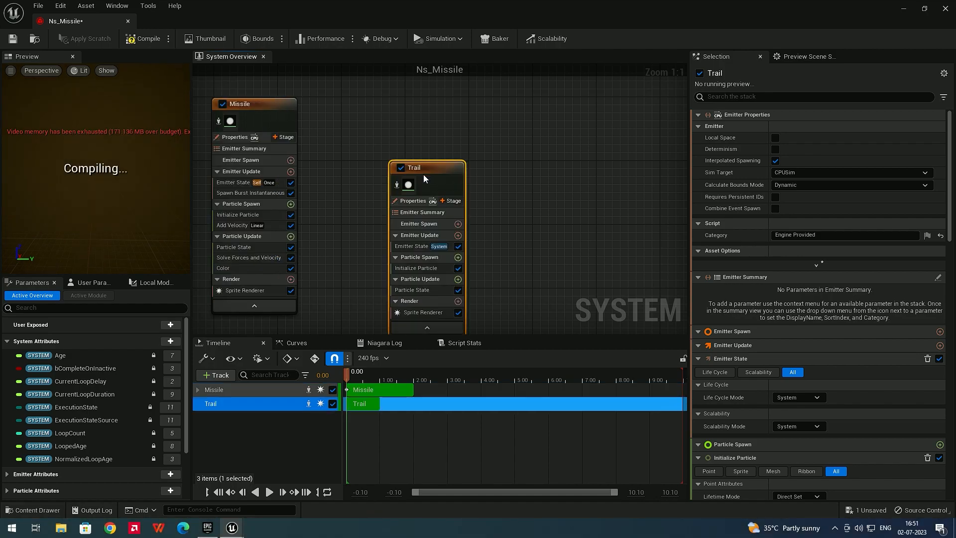
left_click(359, 157)
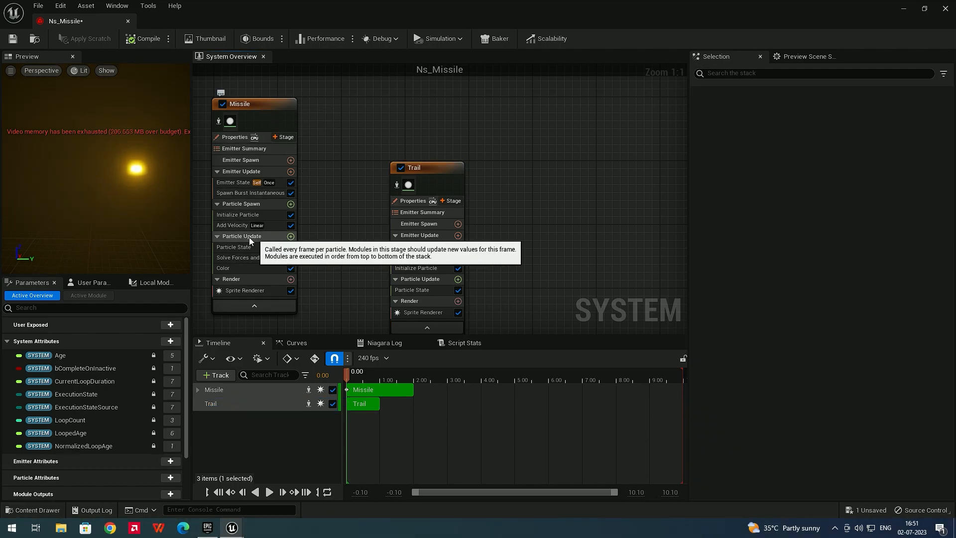
- Add a Generate Location Event module to the Missile emitter's Particle Update group and move the Trail node slightly up
left_click(291, 236)
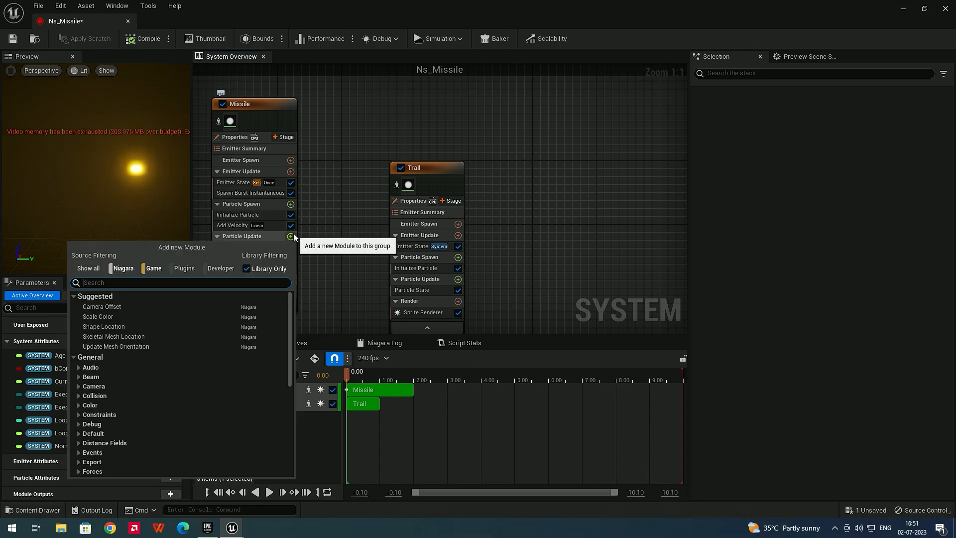
type("gene")
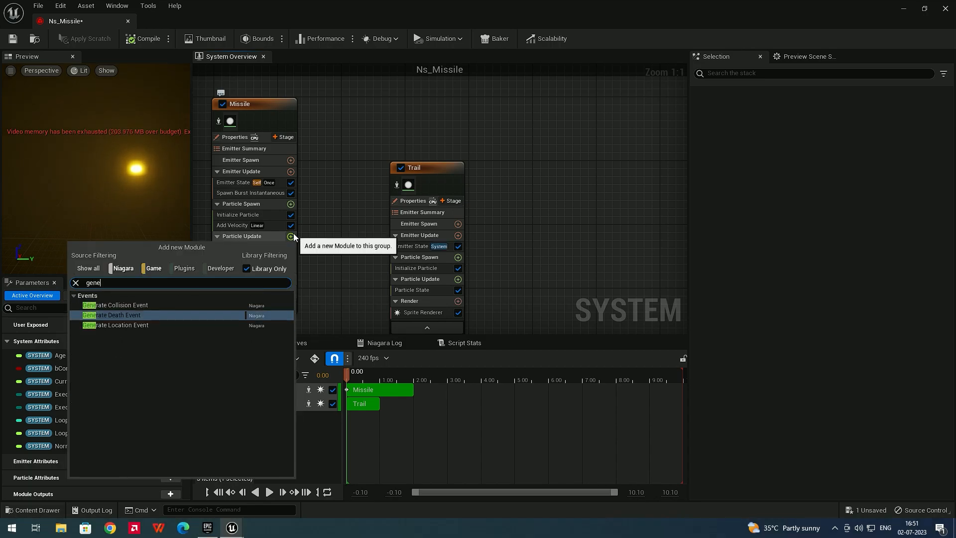
left_click(144, 326)
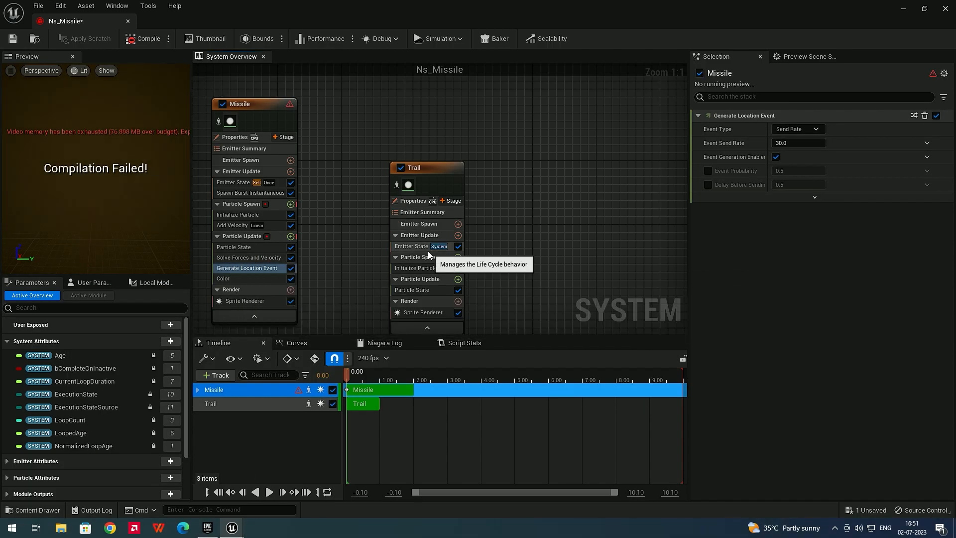
left_click_drag(428, 167, 420, 136)
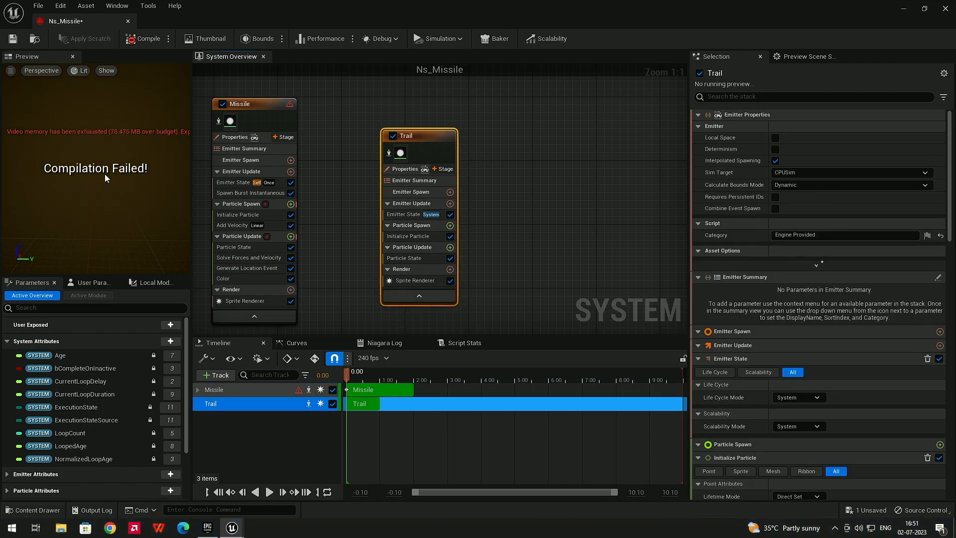
- Check the compile errors in the Niagara Log, enable Requires Persistent IDs in the Missile emitter's properties, and return to the timeline
left_click(391, 342)
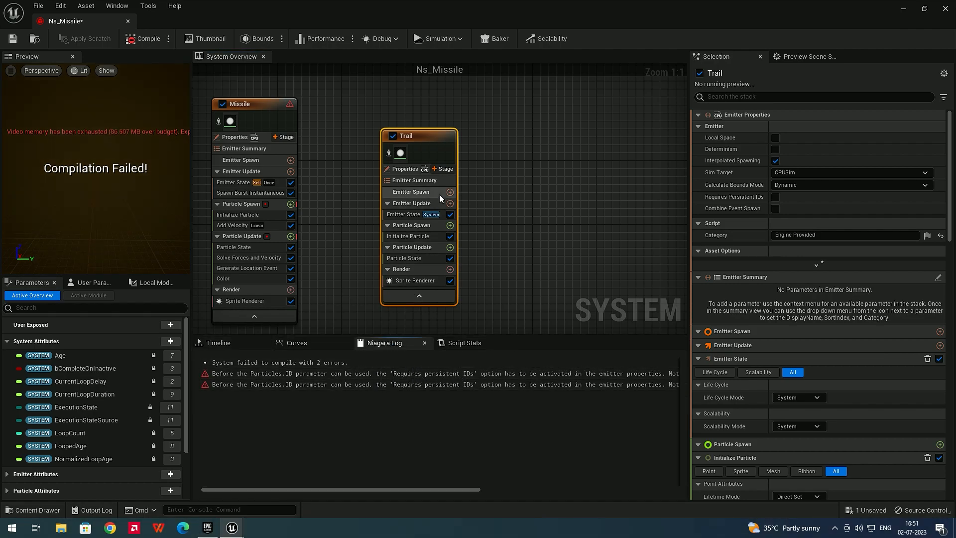
left_click(235, 135)
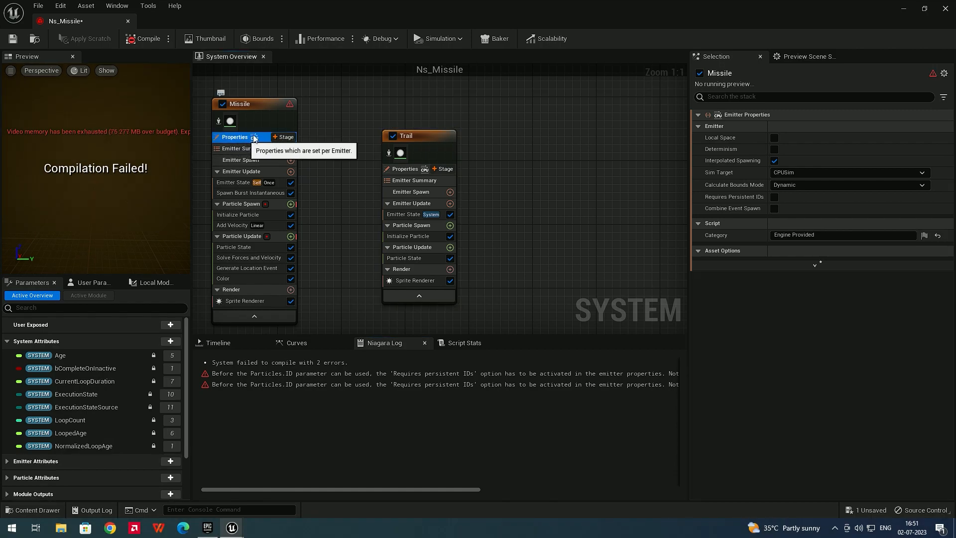
left_click_drag(250, 106, 261, 109)
left_click(245, 138)
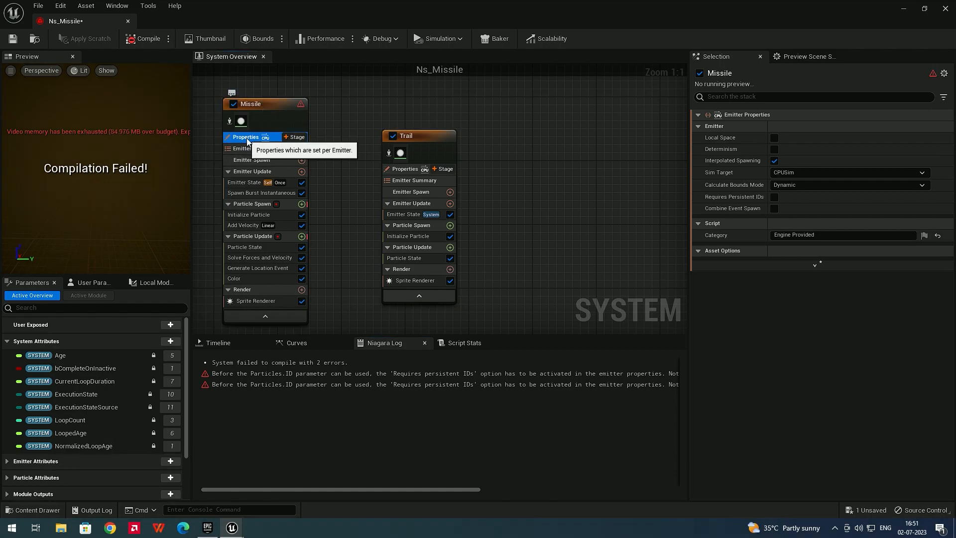
left_click(774, 197)
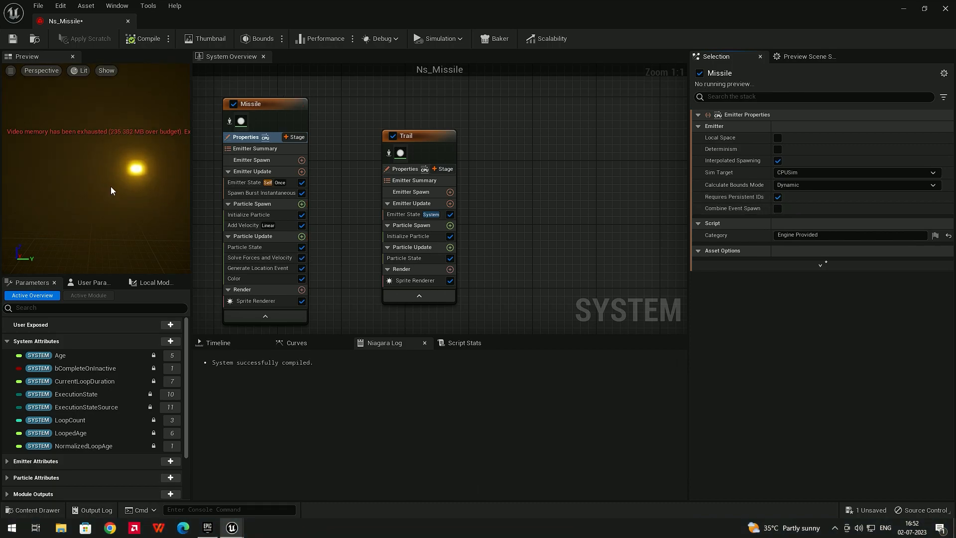
left_click(219, 343)
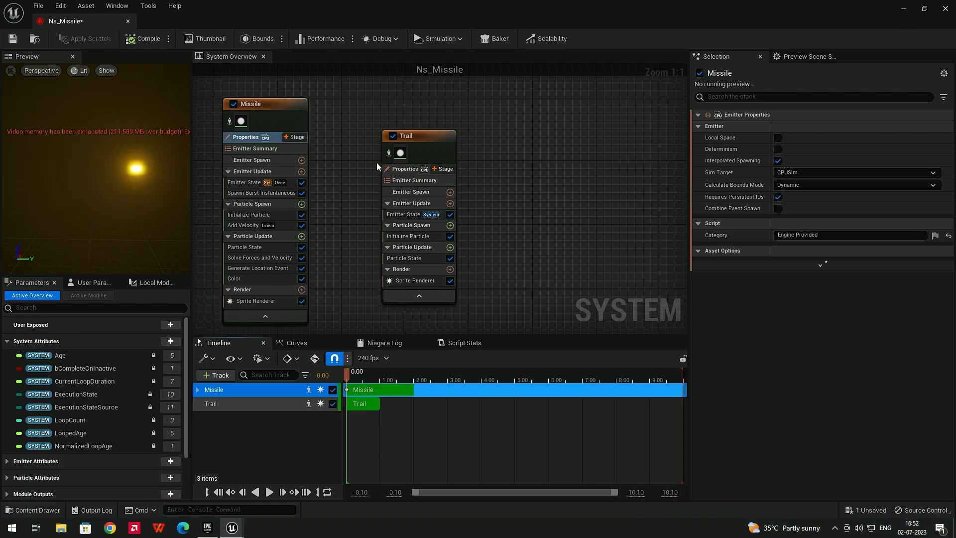
- Add an Event Handler stage to the Trail emitter and open its Event Handler Properties
left_click(441, 169)
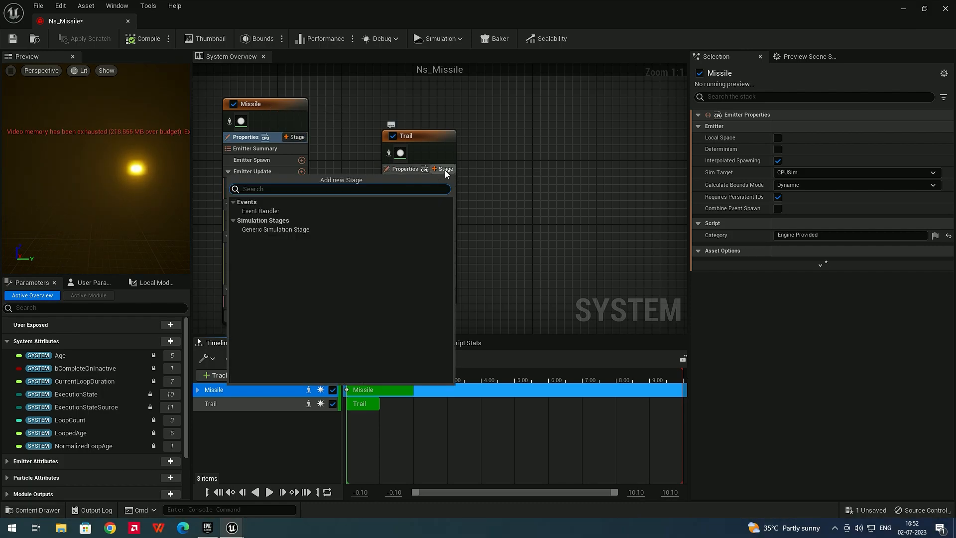
left_click(255, 212)
left_click(434, 282)
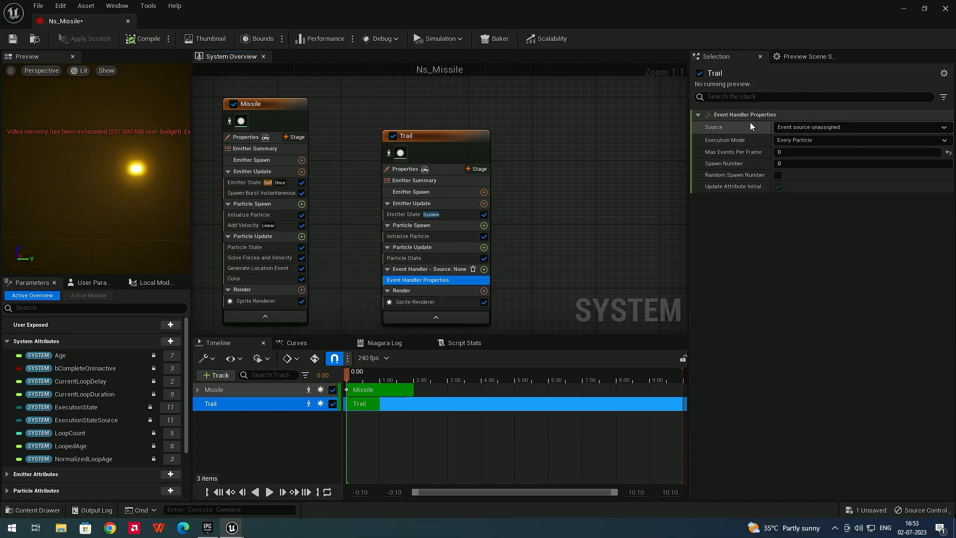
- Set the source of the Trail emitter's event handler to the Missile emitter's Location Event
left_click(790, 127)
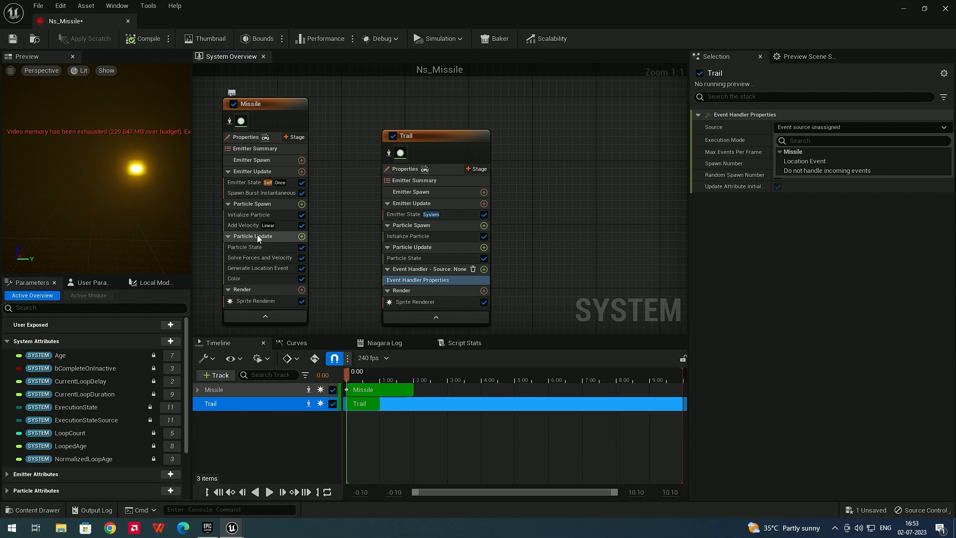
left_click(261, 105)
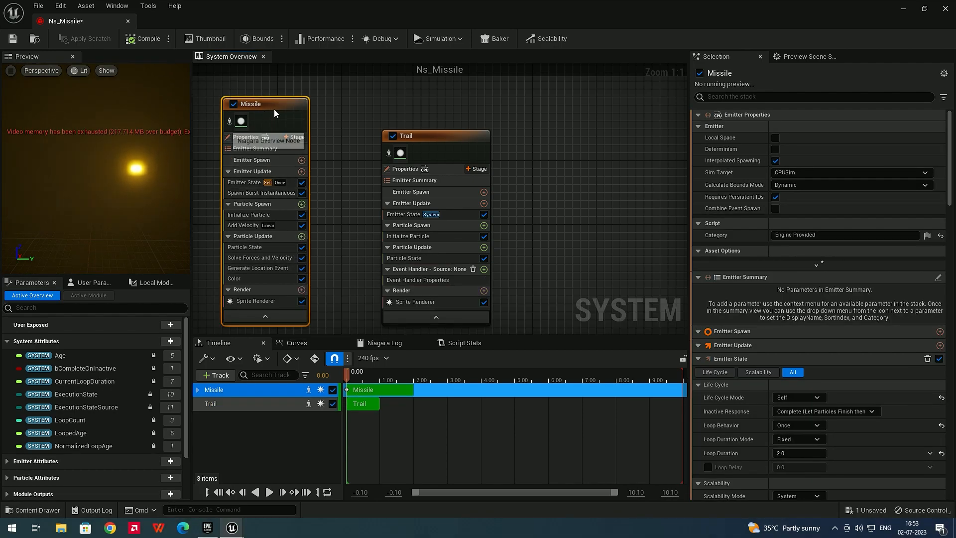
left_click(437, 140)
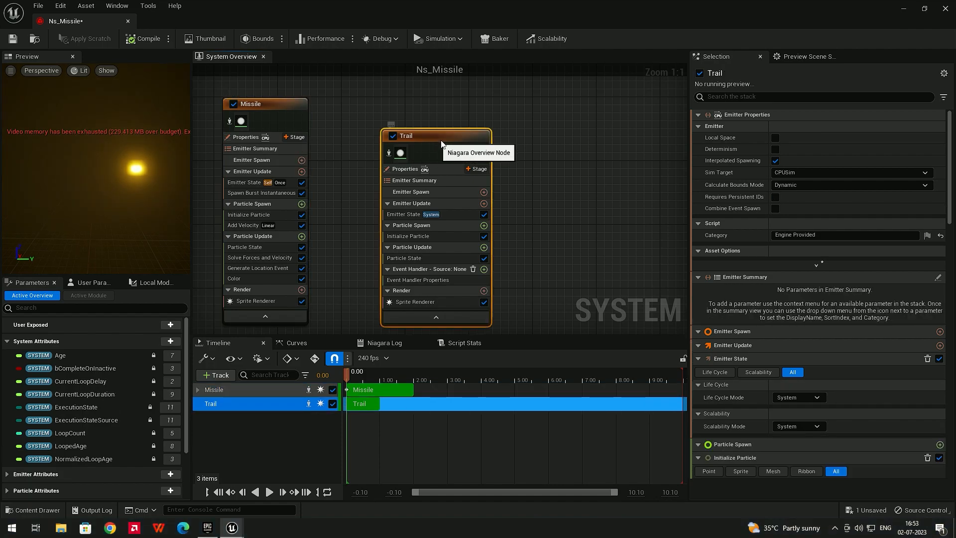
left_click(411, 279)
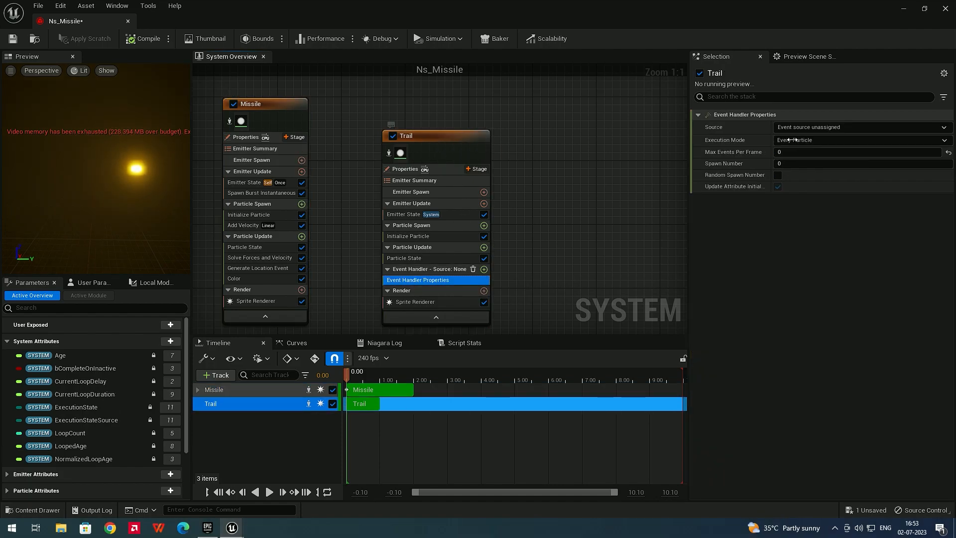
left_click(793, 128)
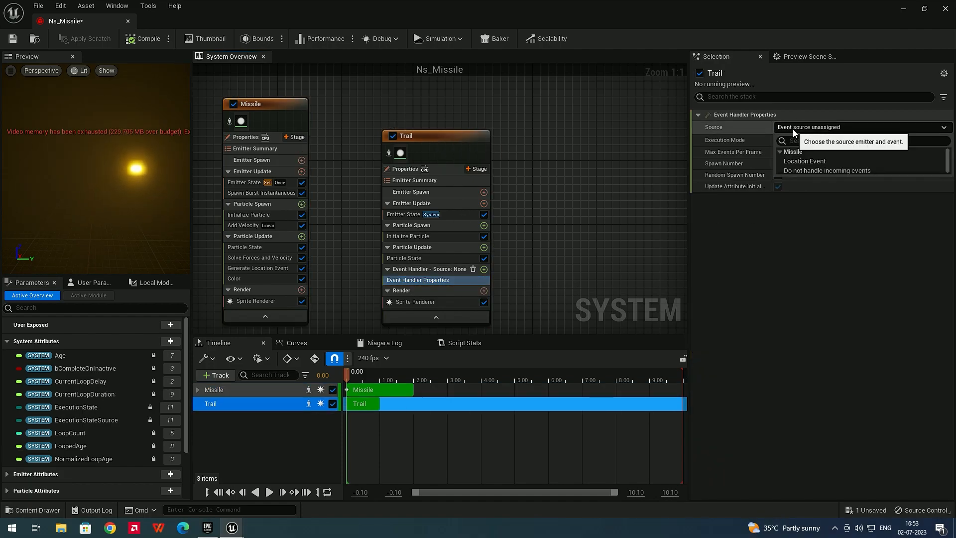
left_click(801, 161)
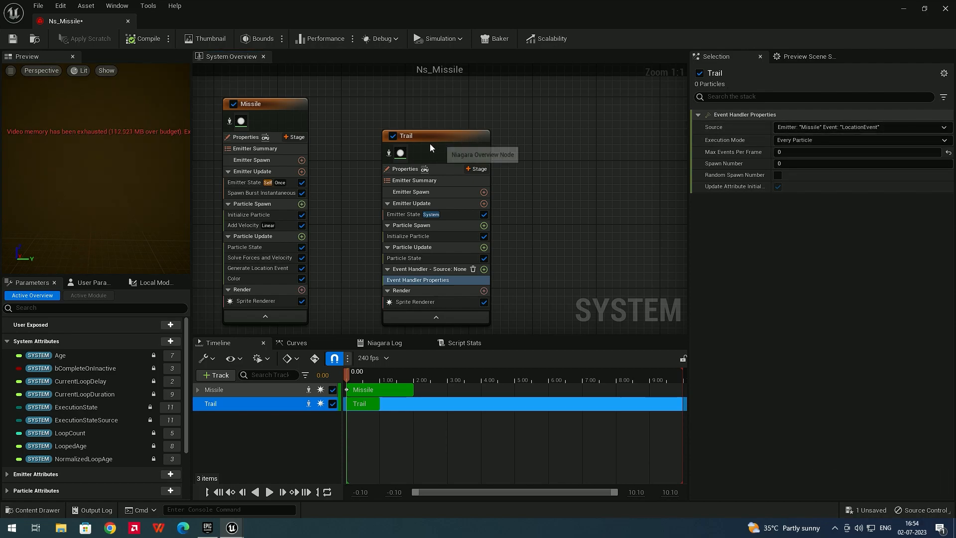
- Preview the simulation, and set Spawn Number to 5 in the Trail emitter's Event Handler Properties
left_click(274, 104)
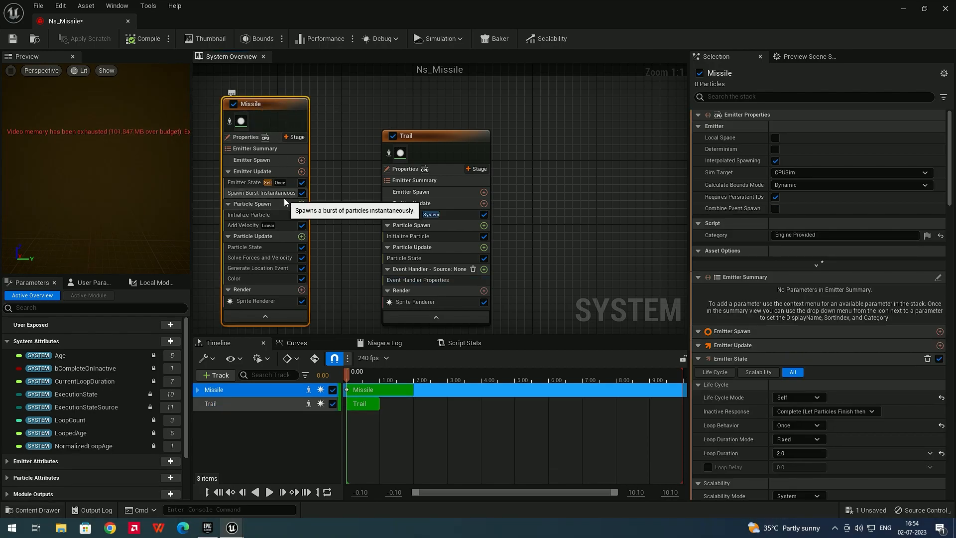
left_click(443, 279)
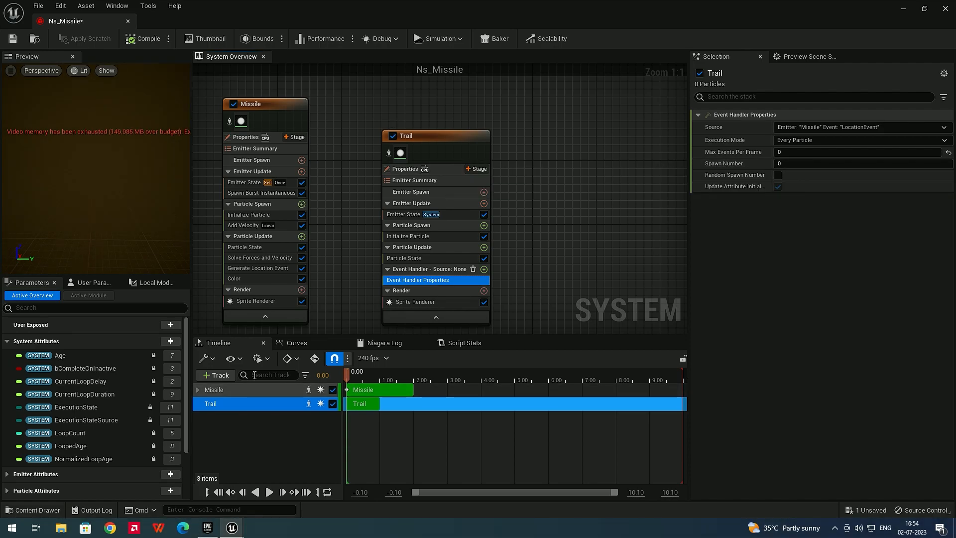
left_click(269, 492)
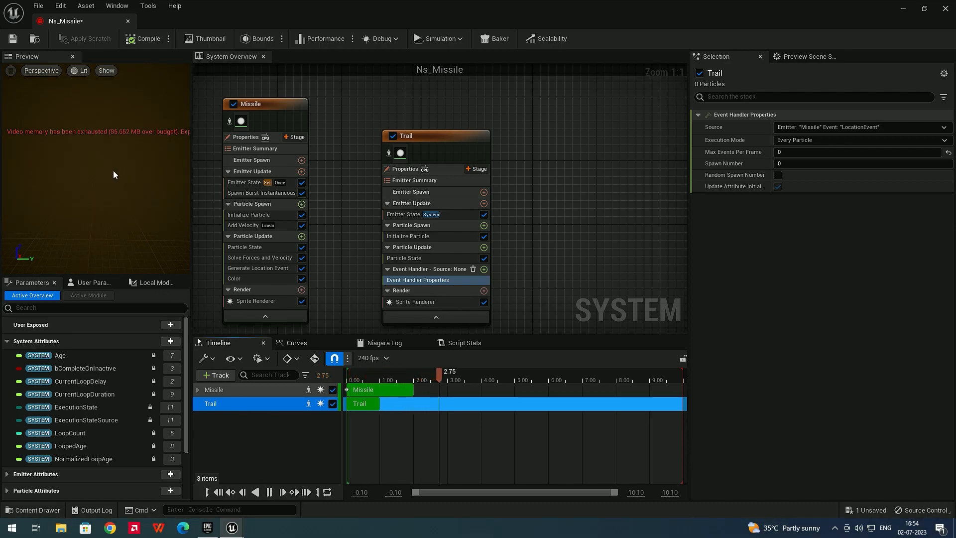
left_click(269, 492)
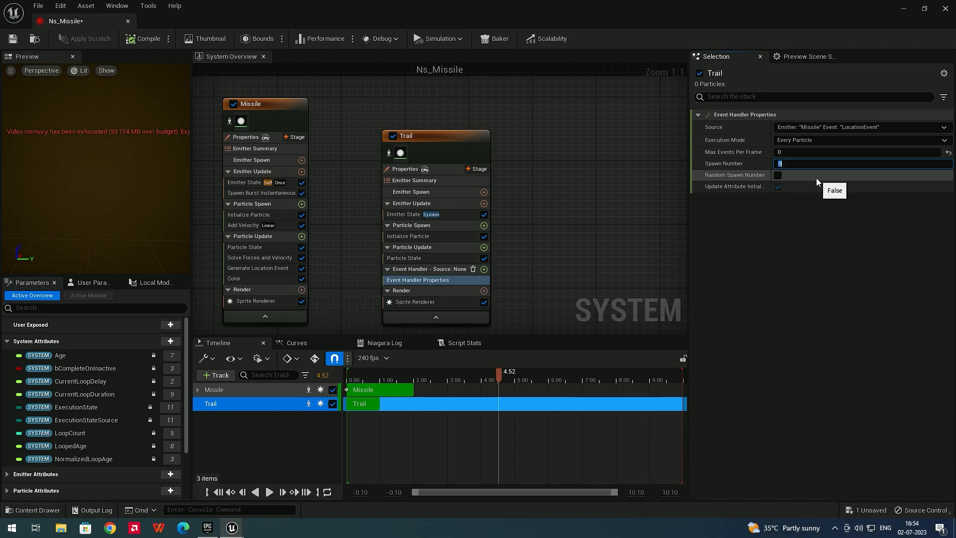
type("5")
key("Return")
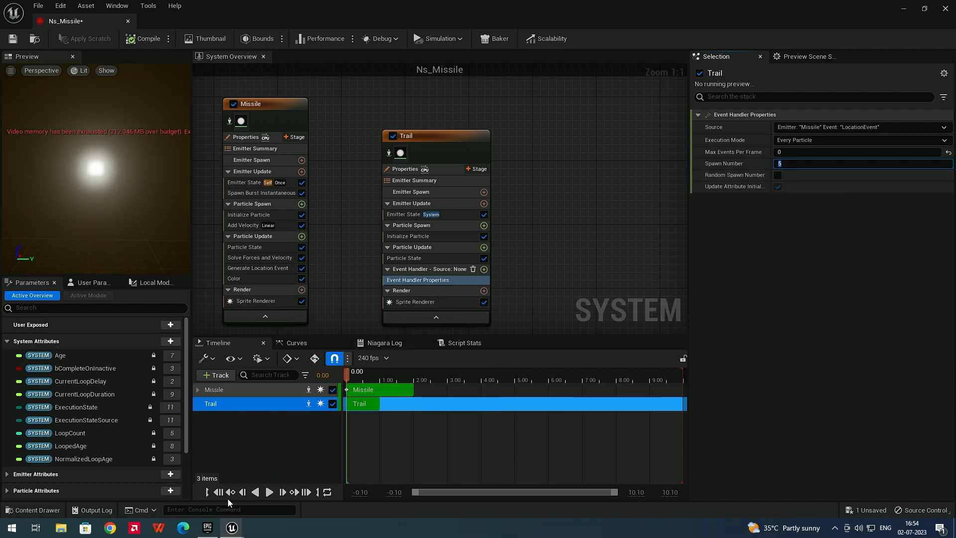
- Replay the simulation from the start to check where the Trail particles spawn relative to the missile
left_click(270, 491)
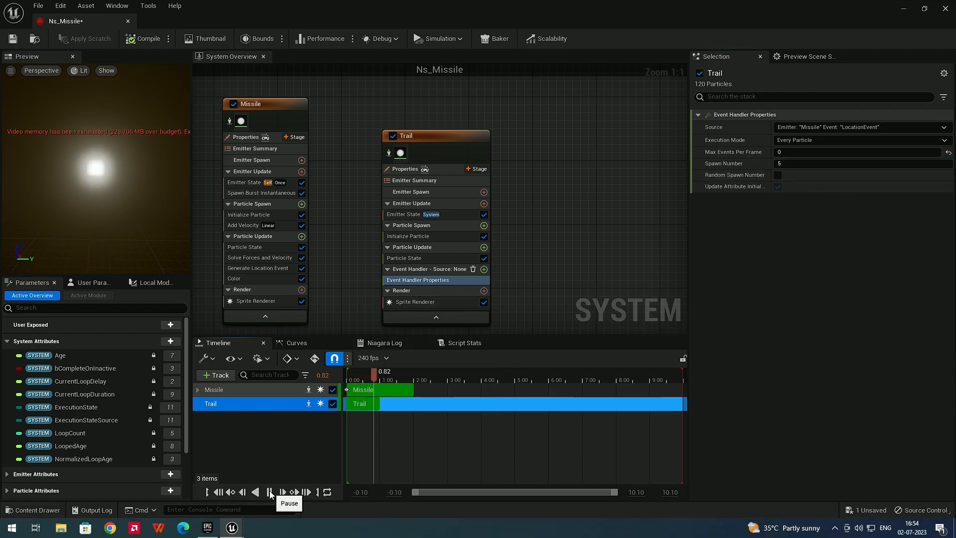
left_click(270, 491)
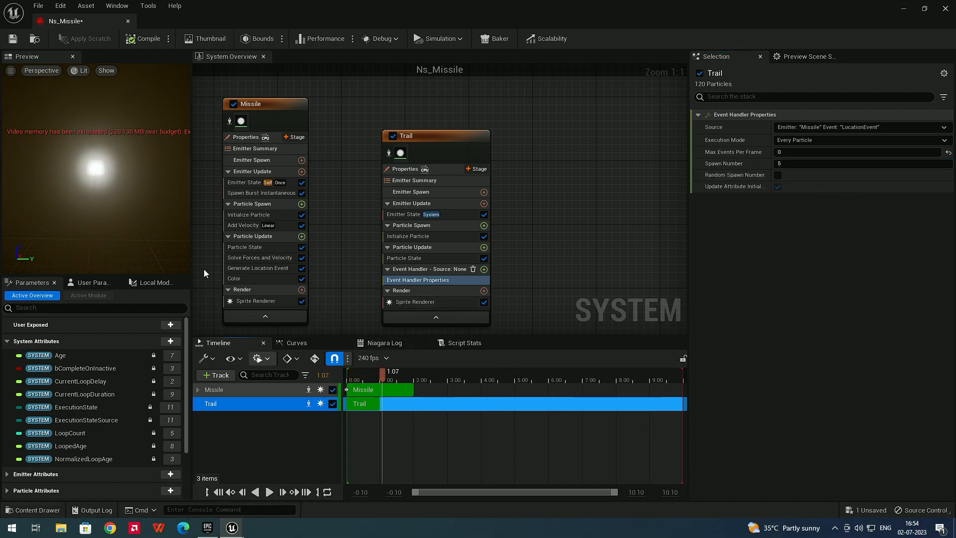
left_click(218, 492)
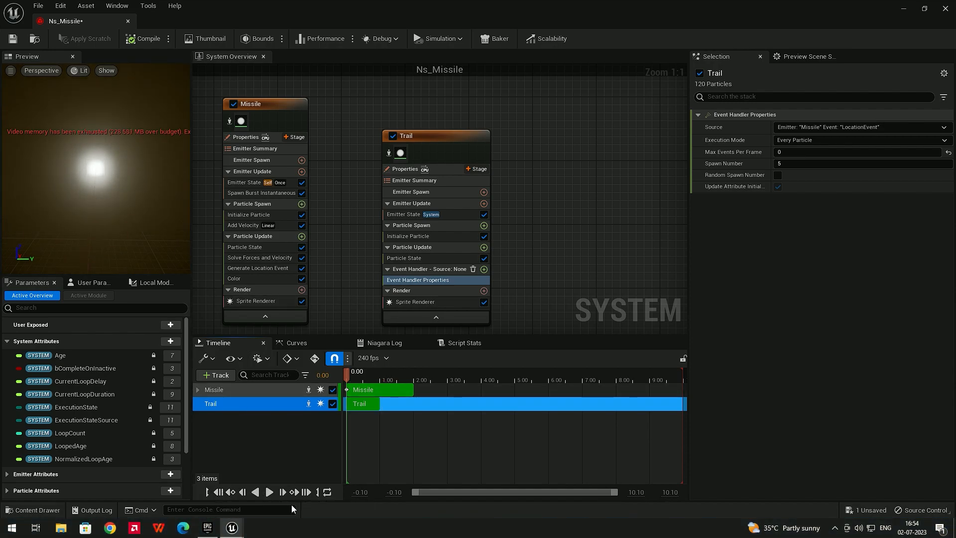
left_click(269, 492)
left_click(269, 492)
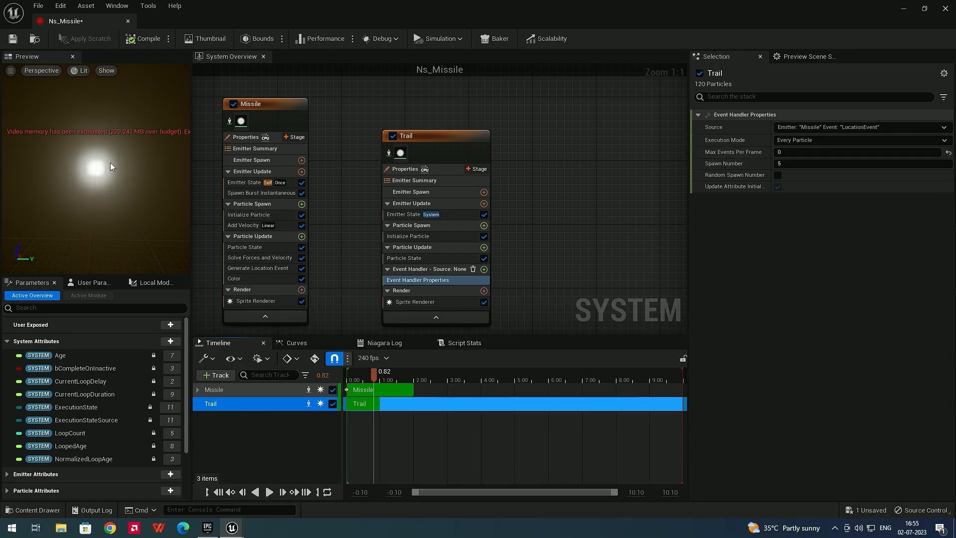
- Set the Trail event handler's Execution Mode to Spawned Particles and play the simulation briefly
left_click(782, 140)
left_click(798, 160)
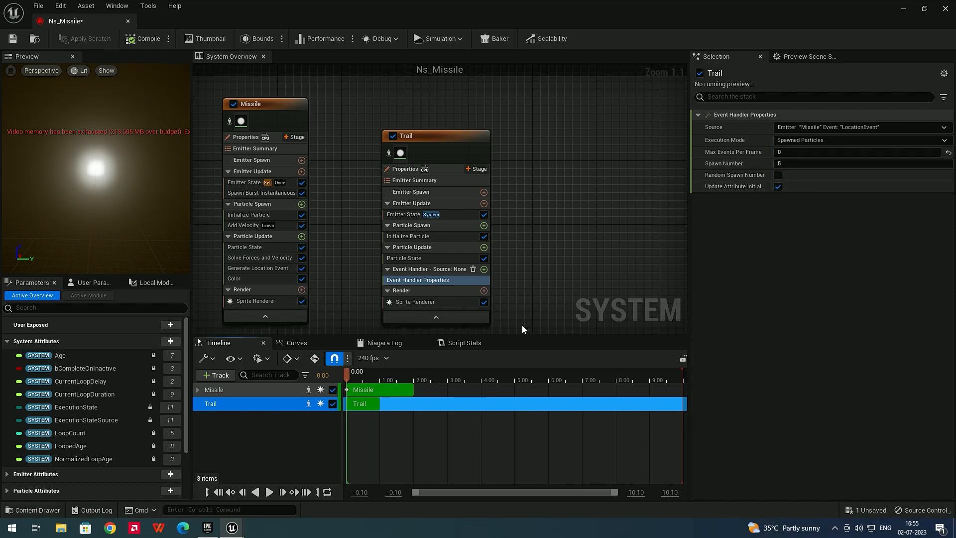
left_click(270, 492)
left_click(269, 492)
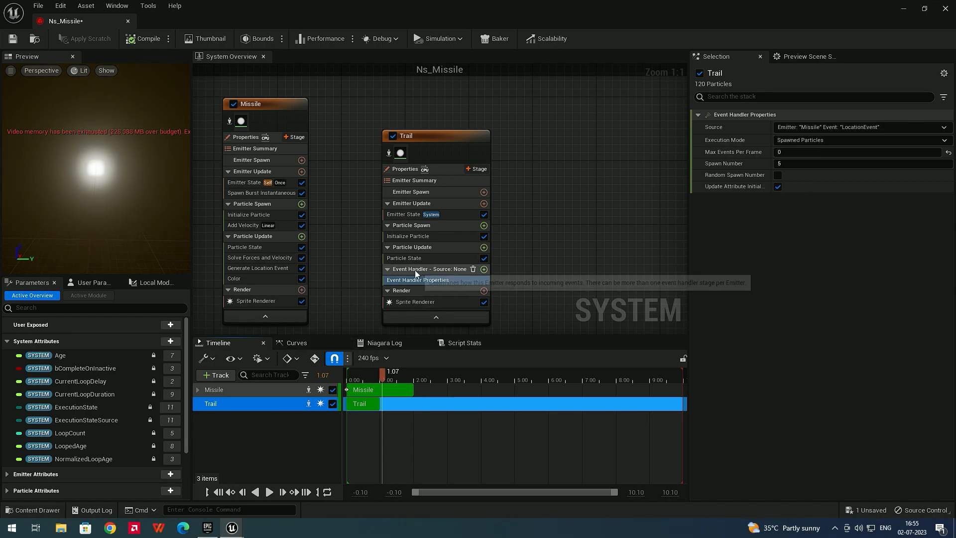
- Add a Receive Location Event module to the Trail emitter's Event Handler stage and play the simulation from the start
left_click(486, 270)
left_click(506, 270)
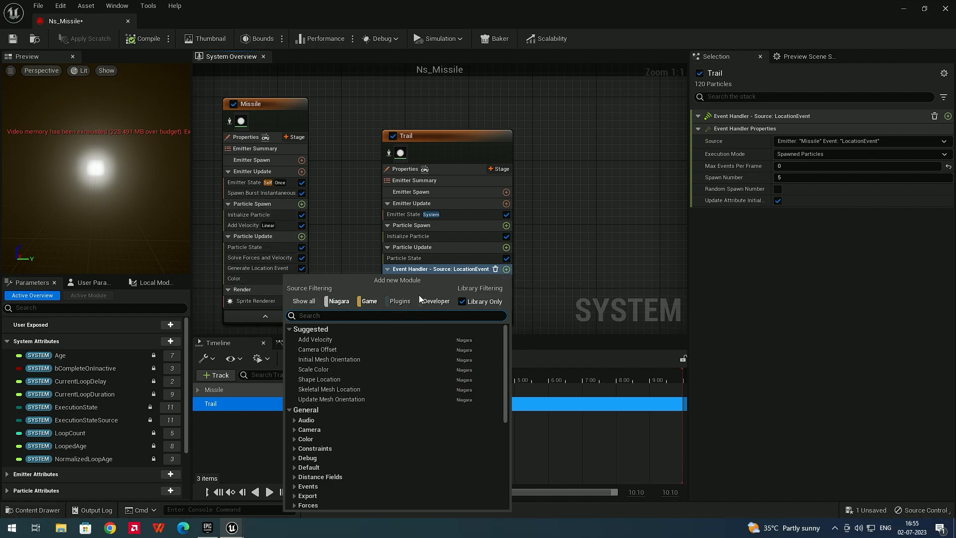
type("re")
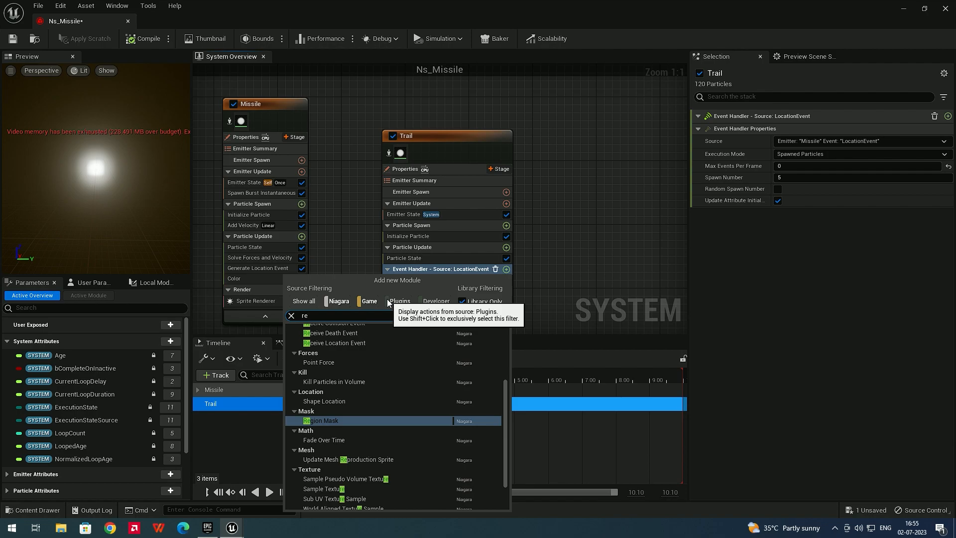
type("c")
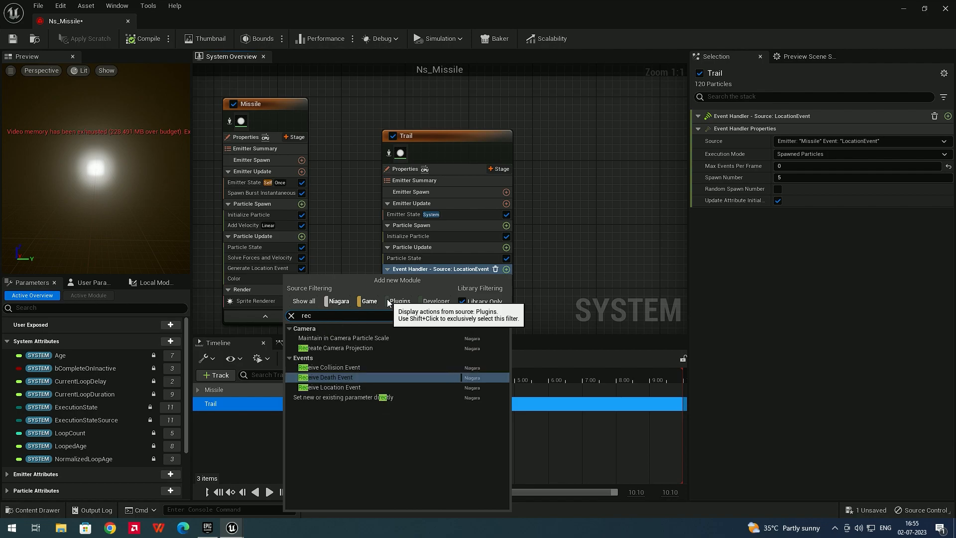
left_click(348, 386)
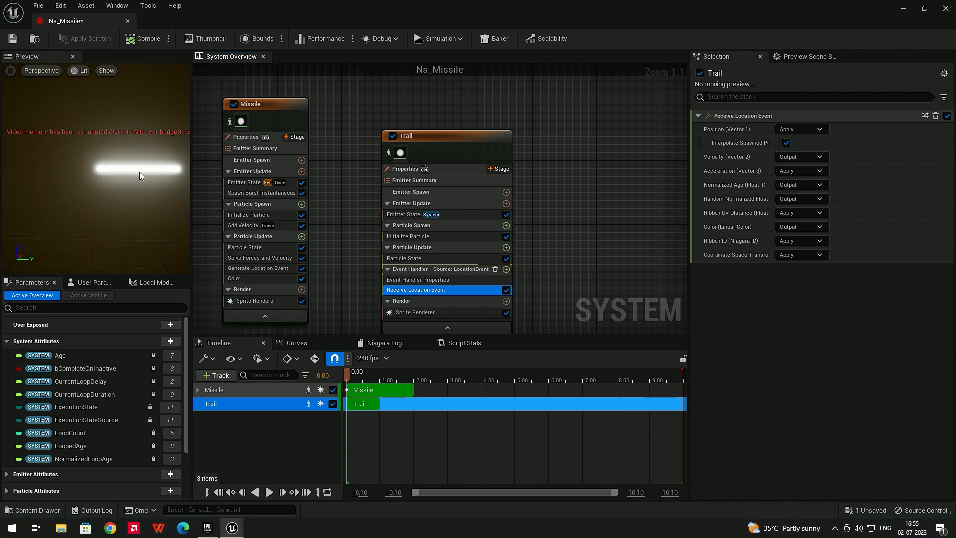
left_click(218, 492)
left_click(269, 492)
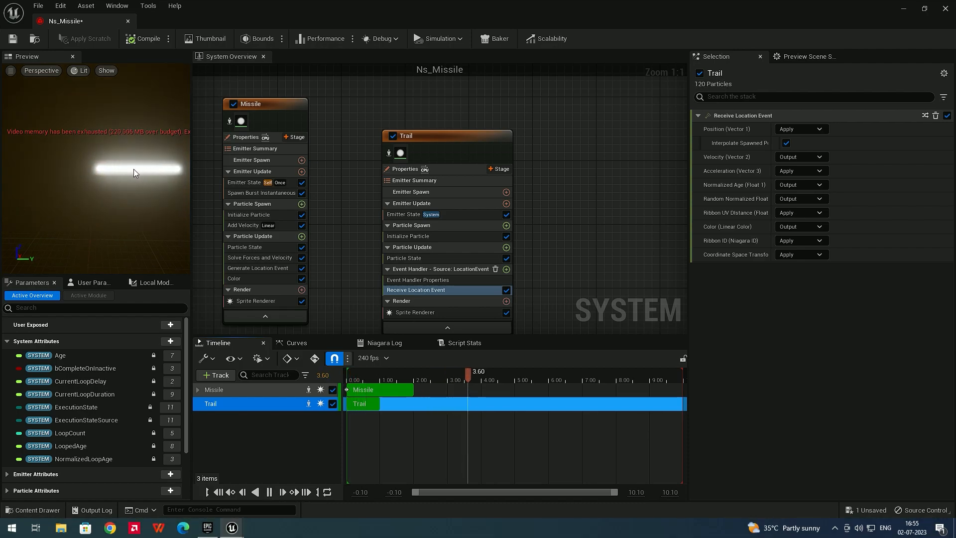
left_click(269, 492)
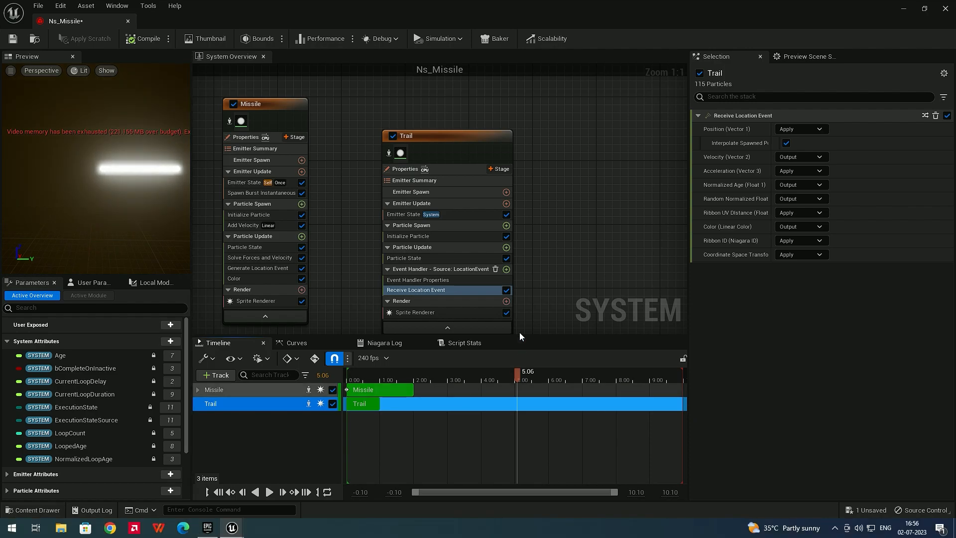
- Set Sprite Size Mode to Uniform in the Trail emitter's Initialize Particle module and preview the trail
left_click(430, 235)
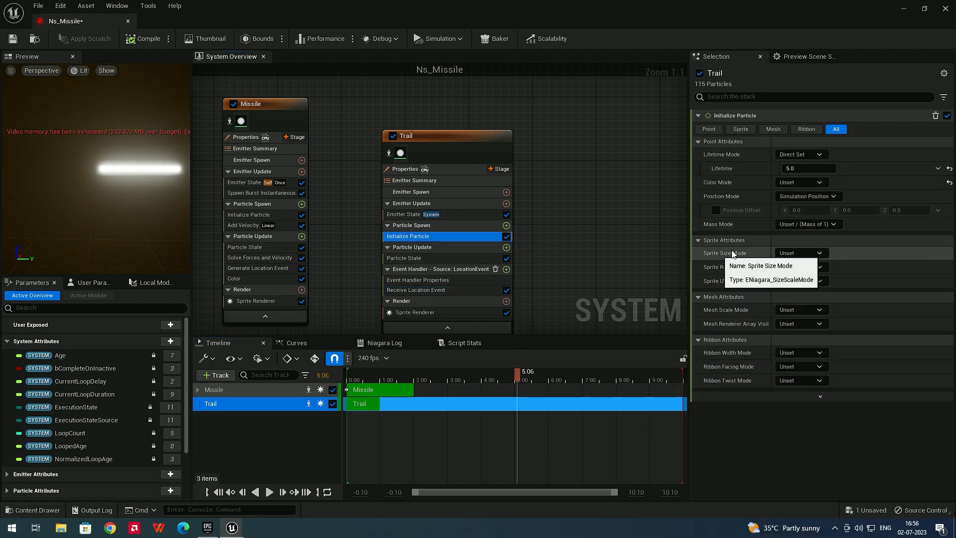
left_click(820, 252)
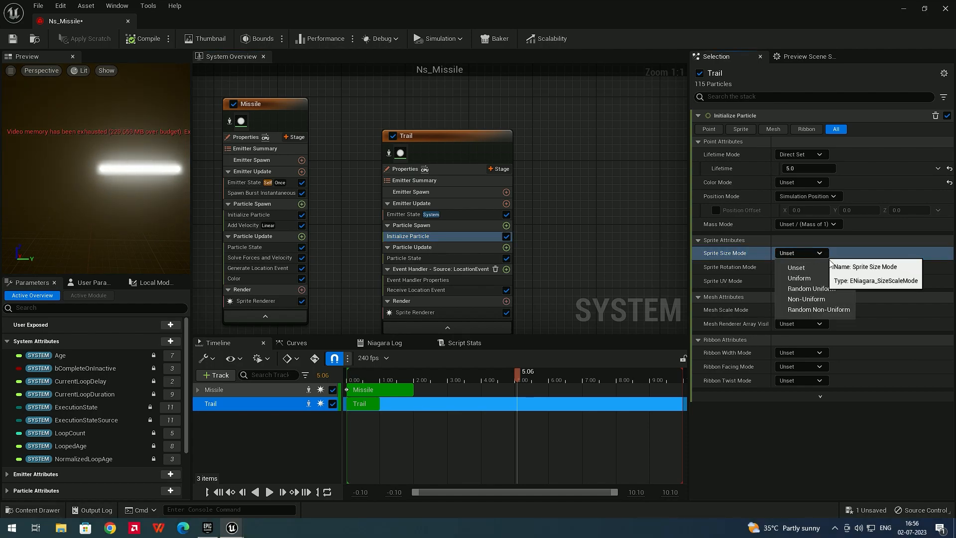
left_click(808, 277)
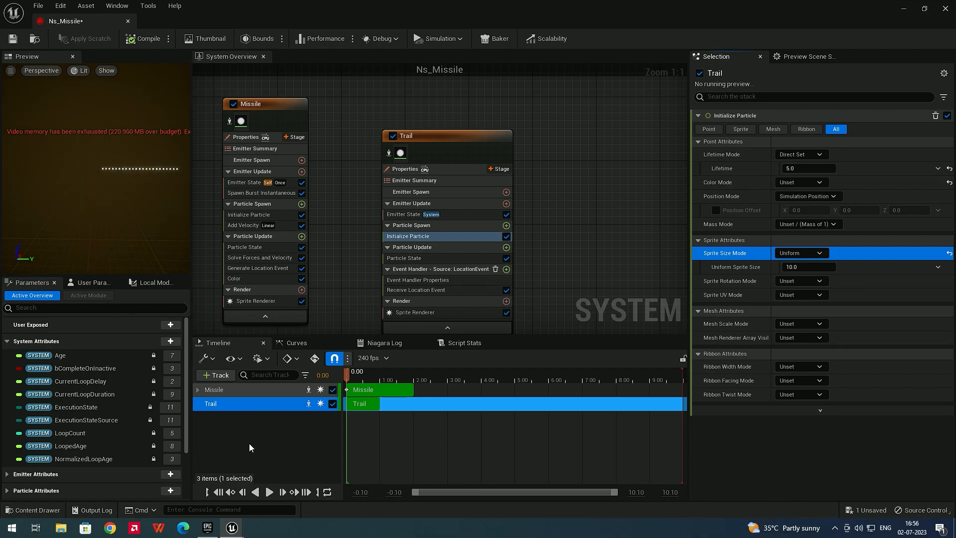
left_click(262, 500)
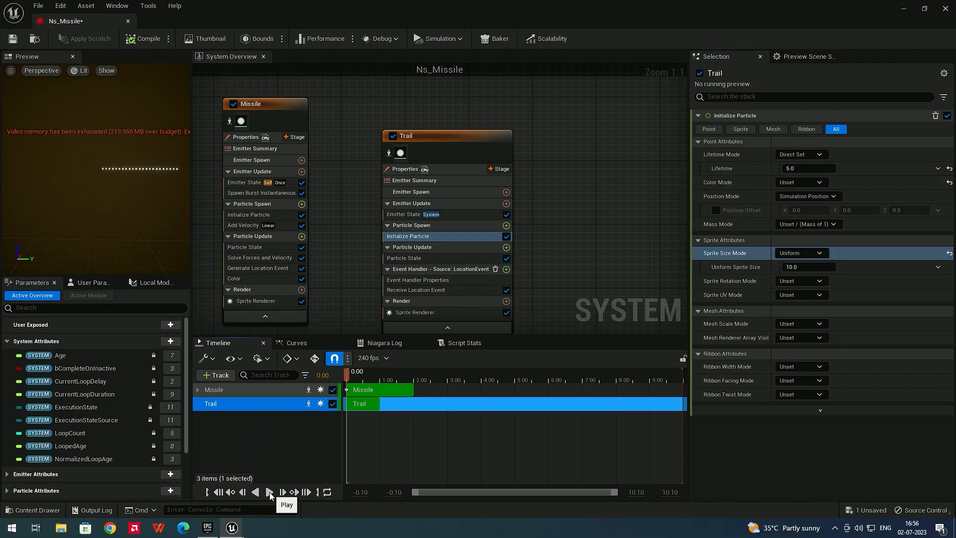
left_click(270, 492)
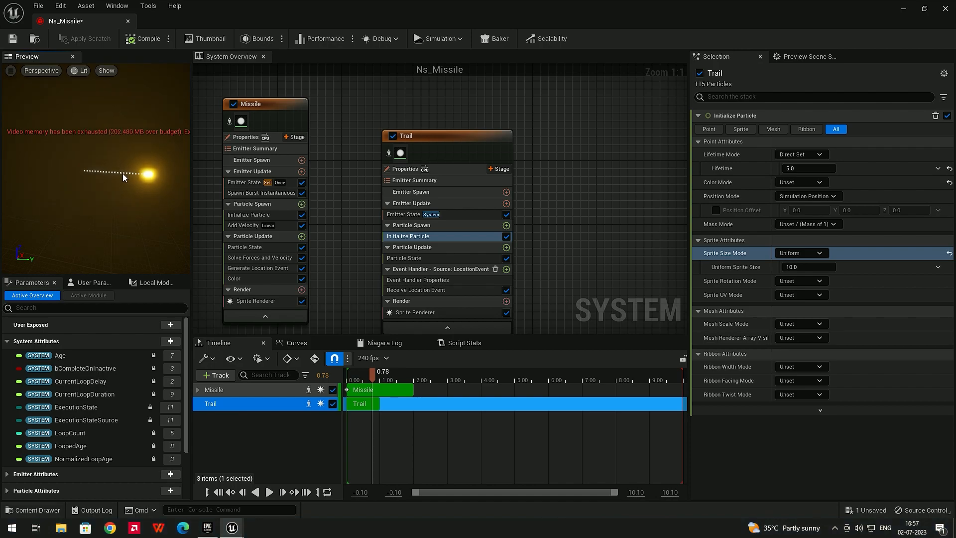
- Add a Vector Noise Force module to Trail's Particle Update, fix its missing Solve Forces and Velocity dependency, and preview the effect
left_click(423, 247)
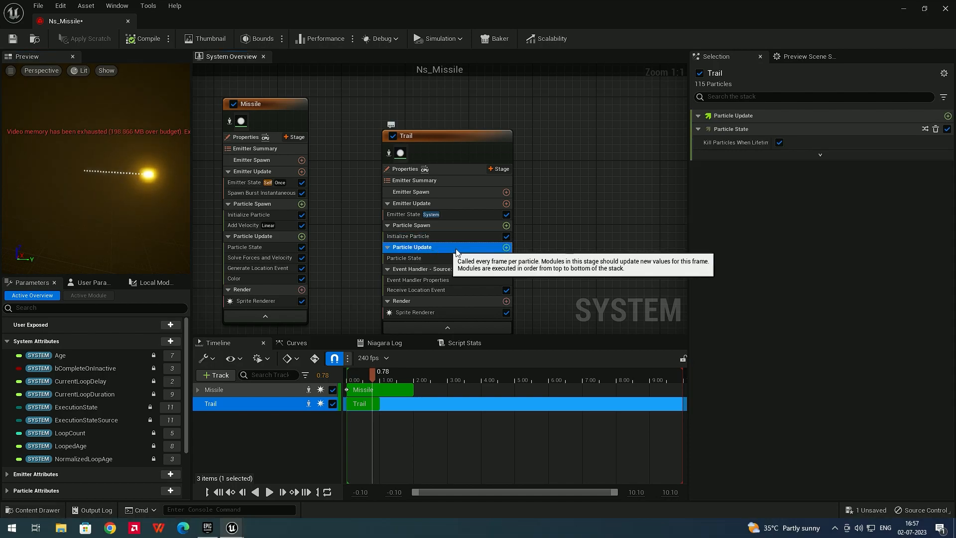
left_click(506, 247)
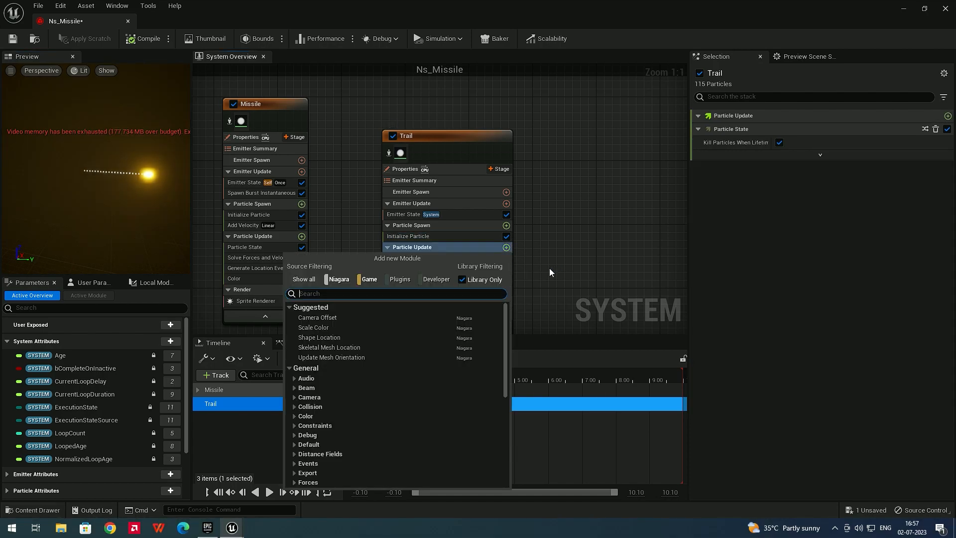
type("noi")
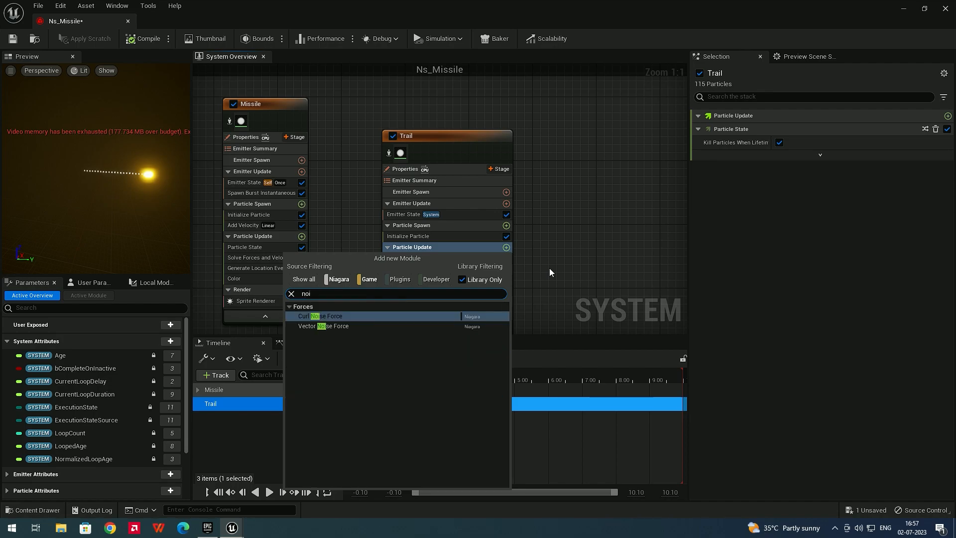
left_click(341, 326)
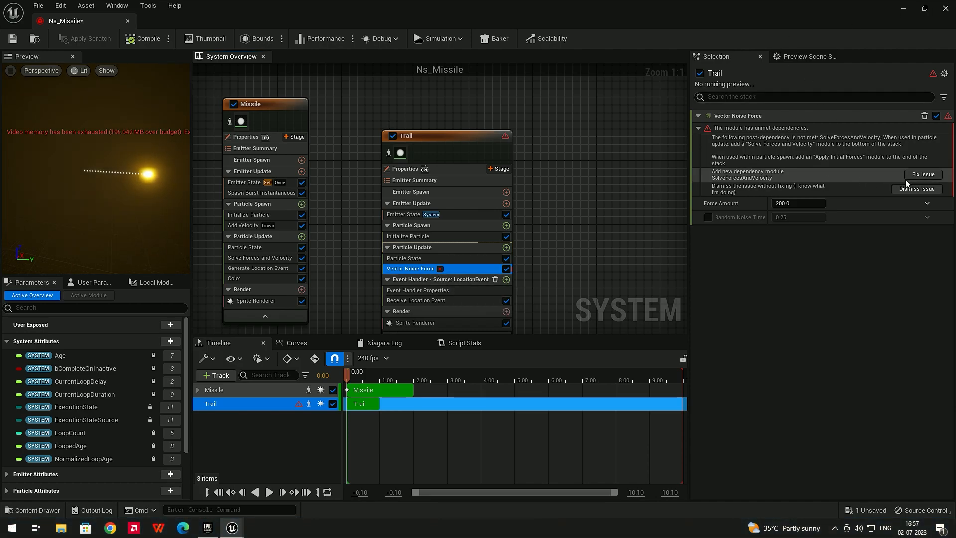
left_click(921, 175)
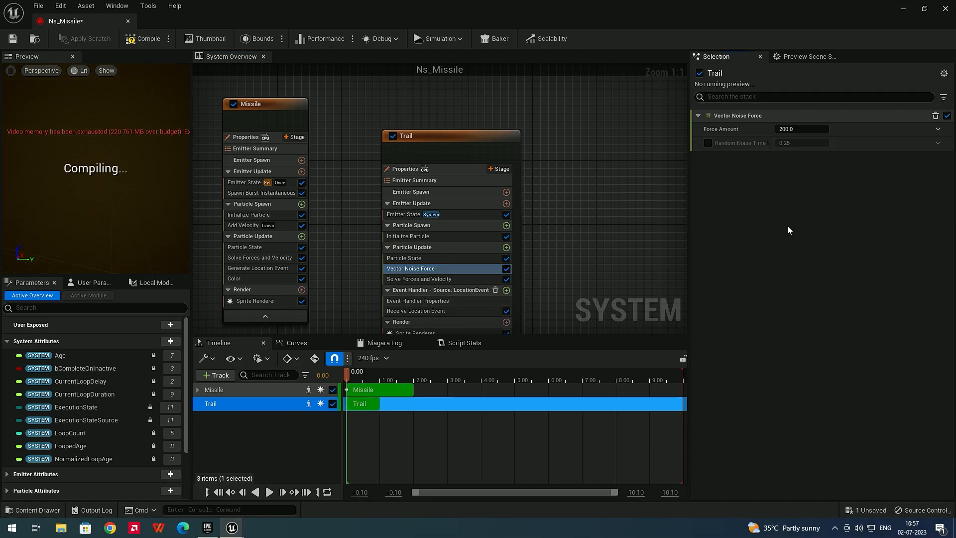
left_click(415, 280)
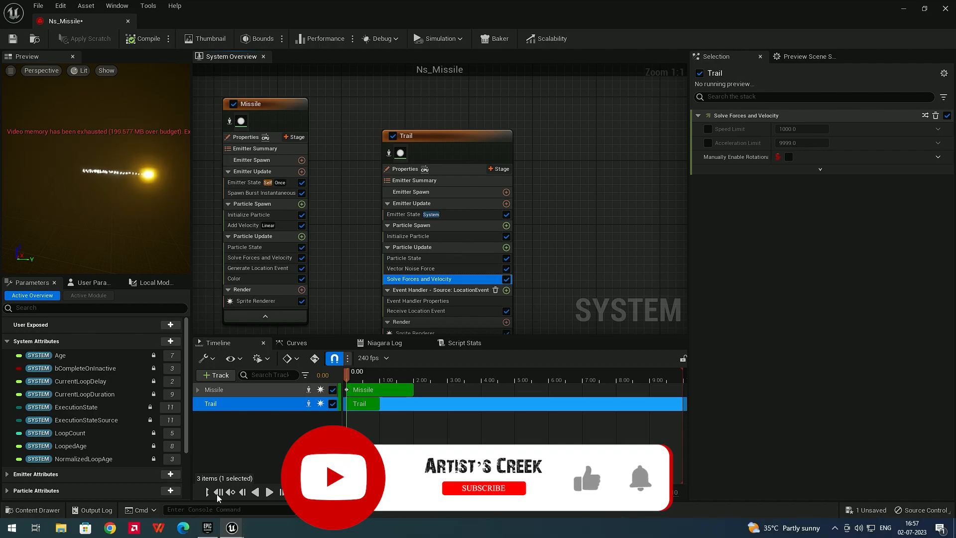
left_click(269, 492)
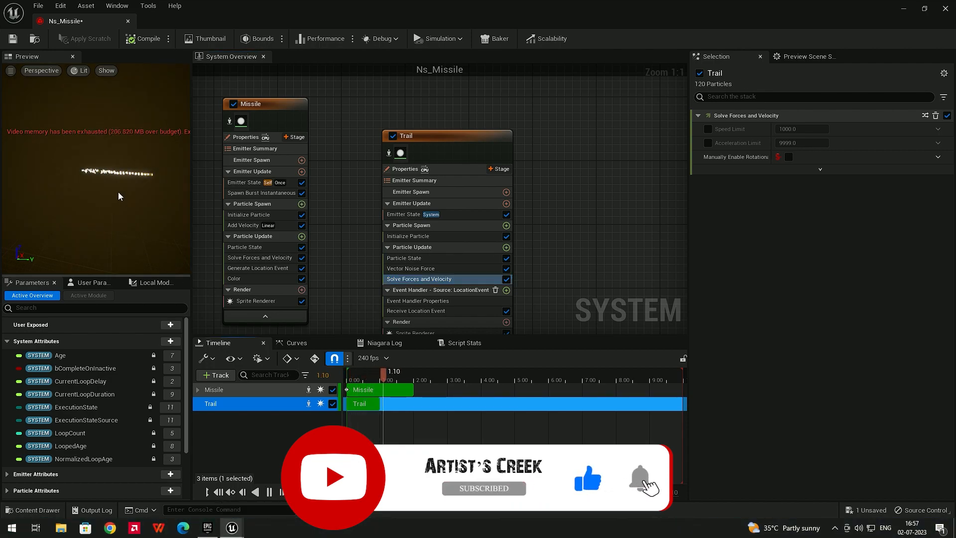
- Set the Force Amount of Trail's Vector Noise Force to 300 and replay the simulation from the start
left_click(267, 495)
left_click(416, 269)
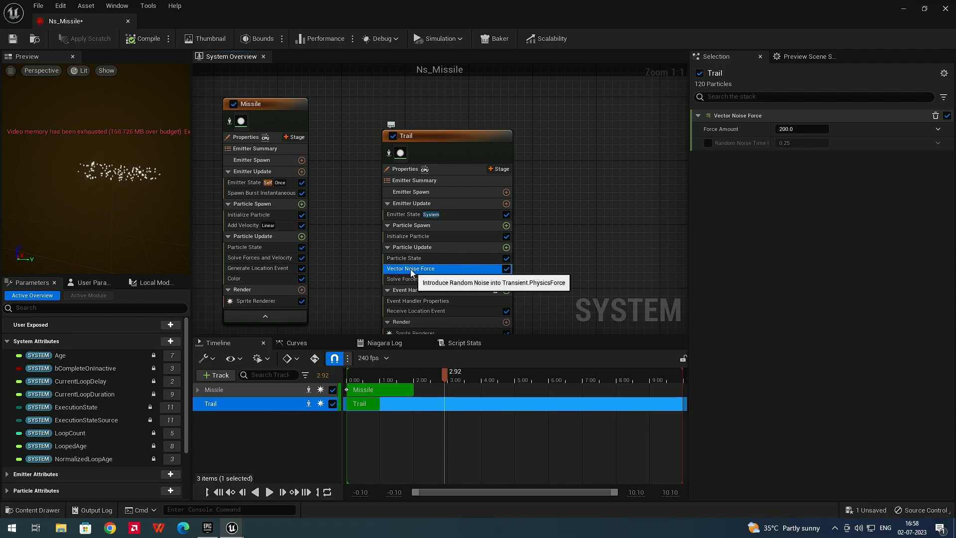
left_click(794, 130)
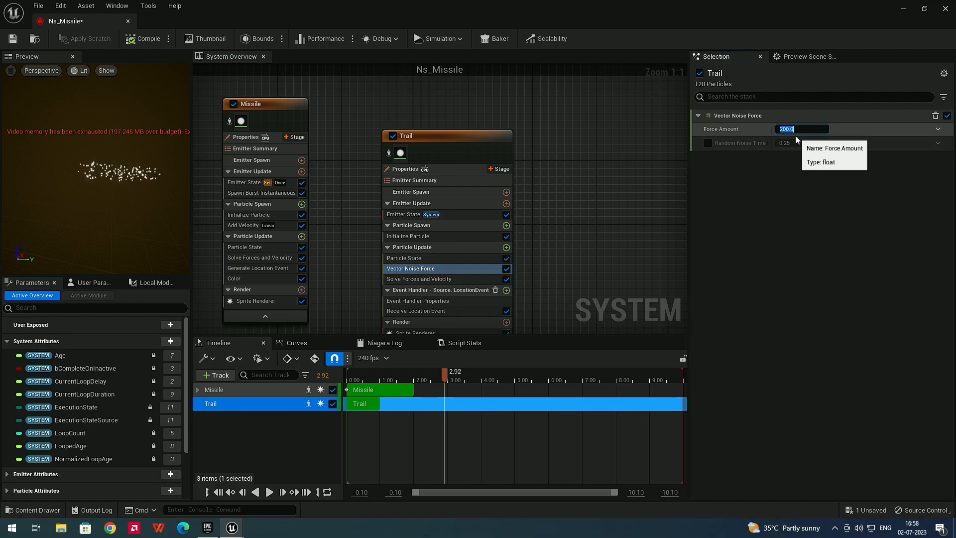
type("300")
key("Return")
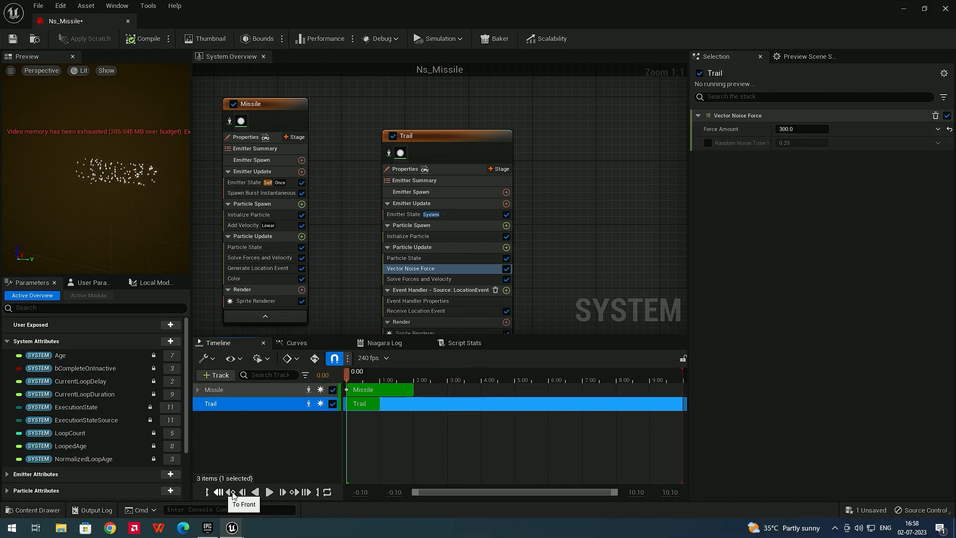
left_click(270, 492)
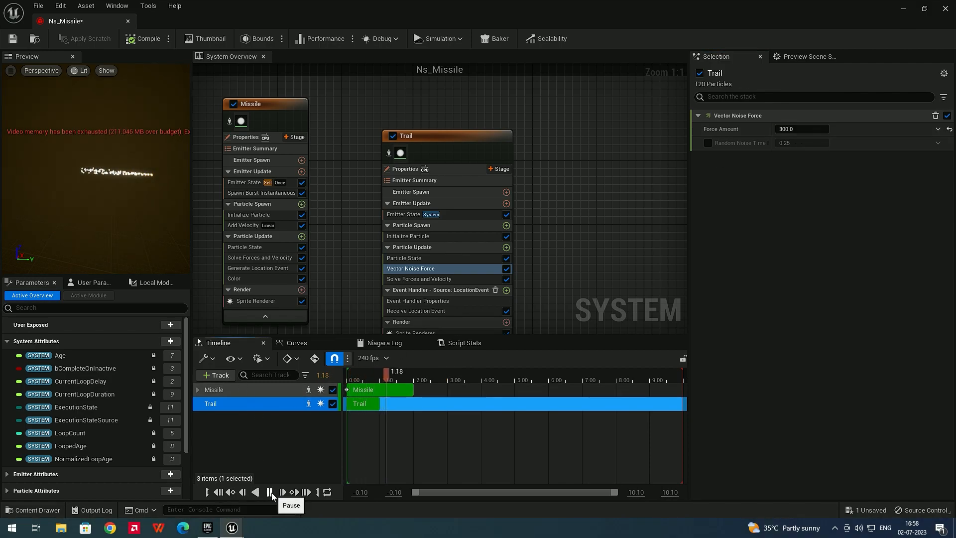
left_click_drag(373, 374, 347, 372)
left_click(270, 492)
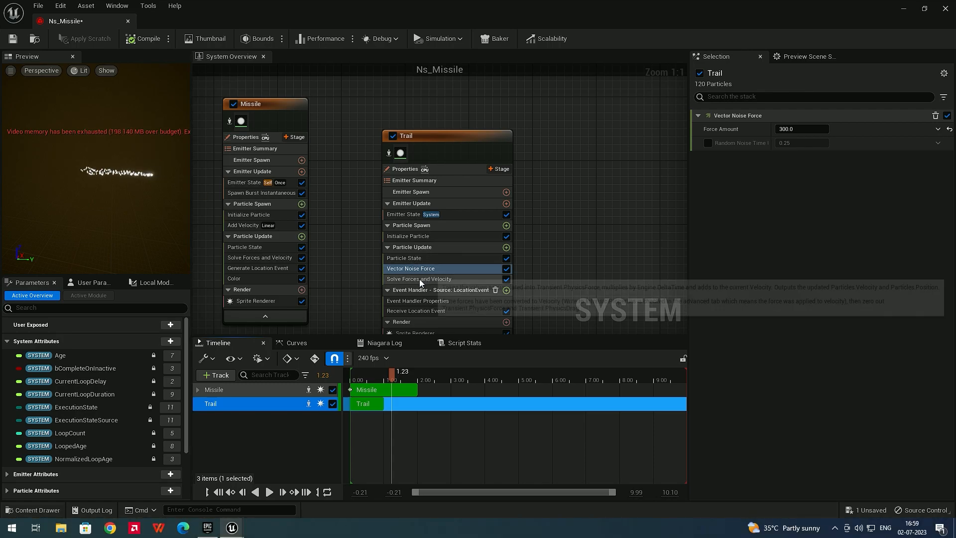
- Set Velocity to Apply in Trail's Receive Location Event module and preview the effect
scroll(421, 305, "down", 1)
left_click(424, 309)
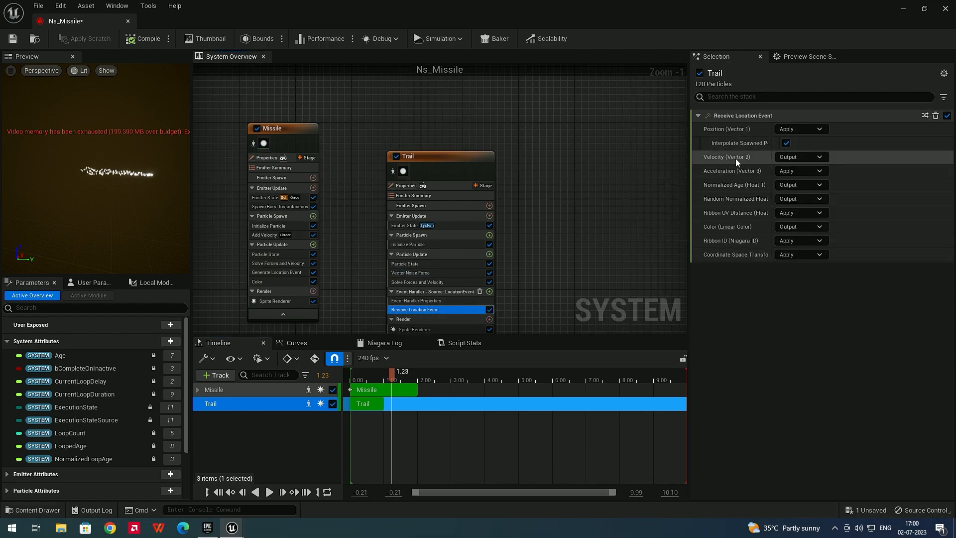
left_click(801, 158)
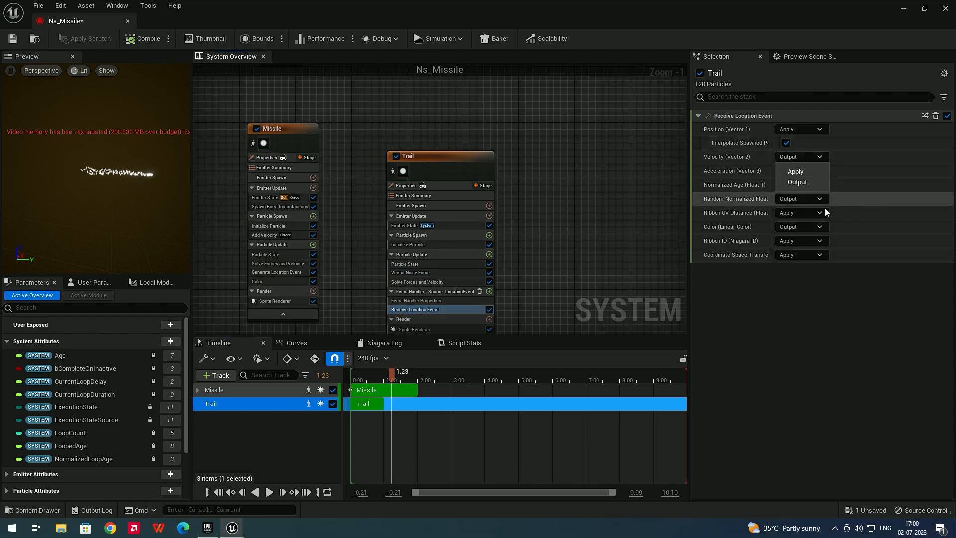
left_click(798, 173)
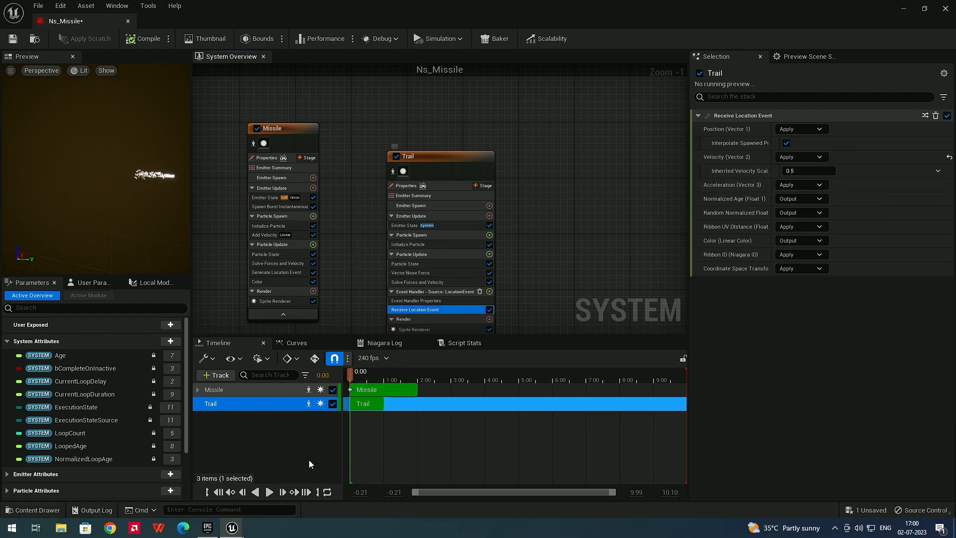
left_click(270, 492)
left_click(270, 492)
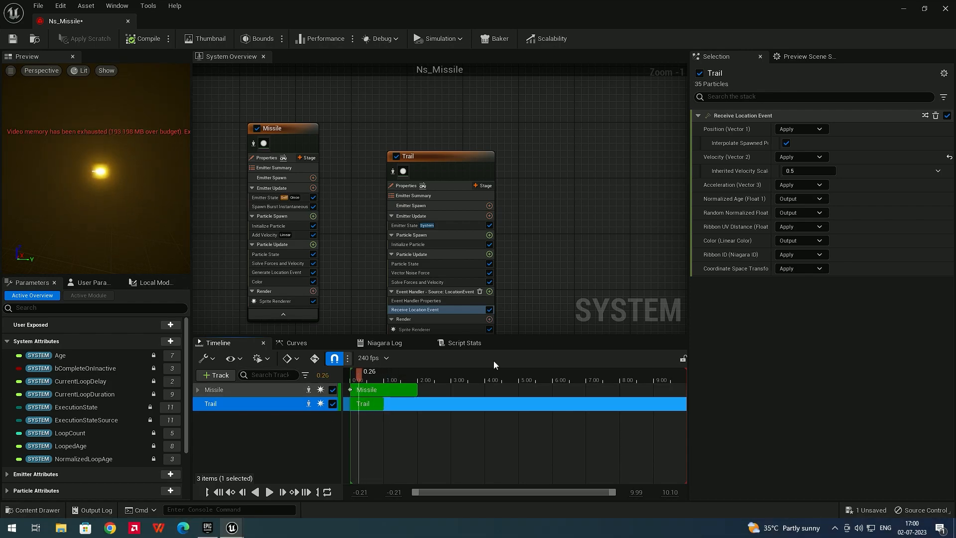
- Set Inherited Velocity Scale to 0.1 in Trail's Receive Location Event and preview the trail
left_click(801, 171)
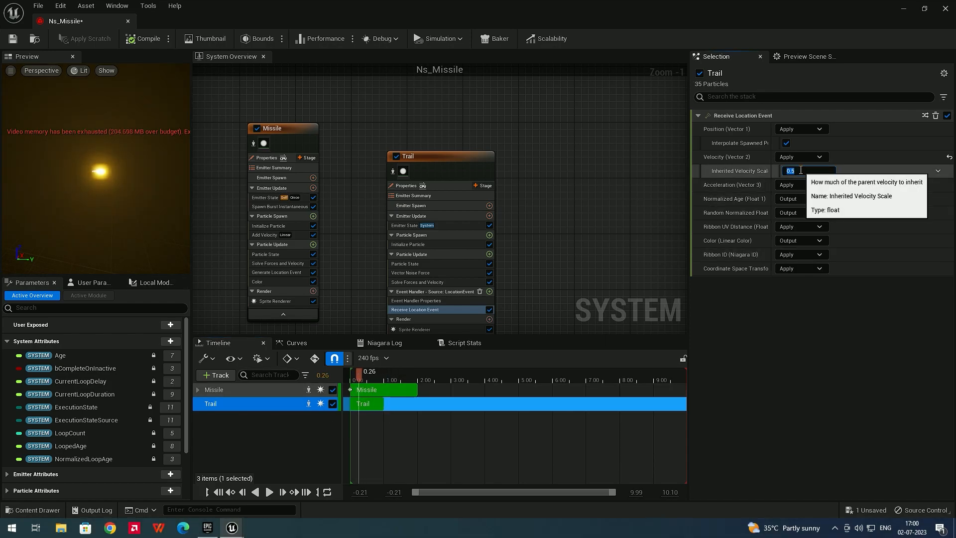
left_click(269, 492)
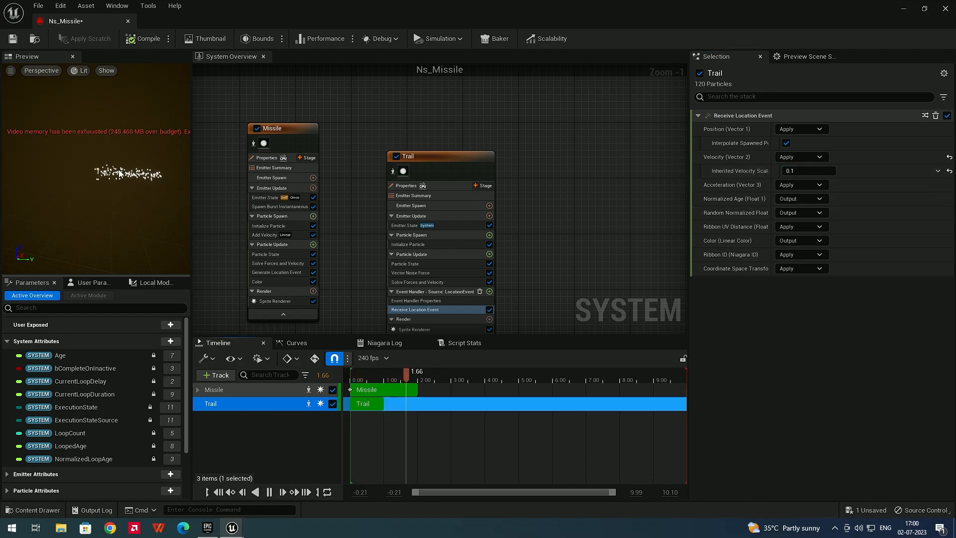
left_click(269, 493)
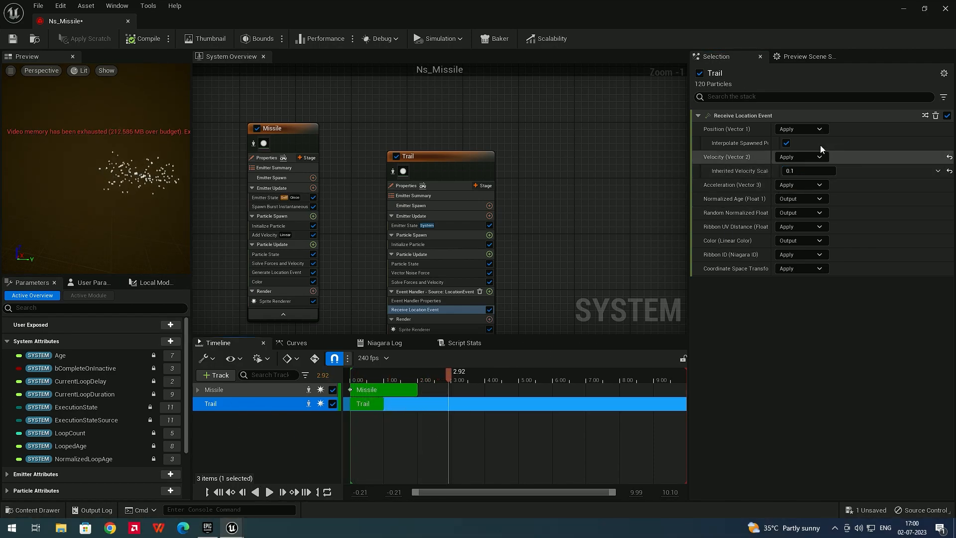
- Return the Inherited Velocity Scale to 0.5 and play the simulation for comparison
left_click(803, 171)
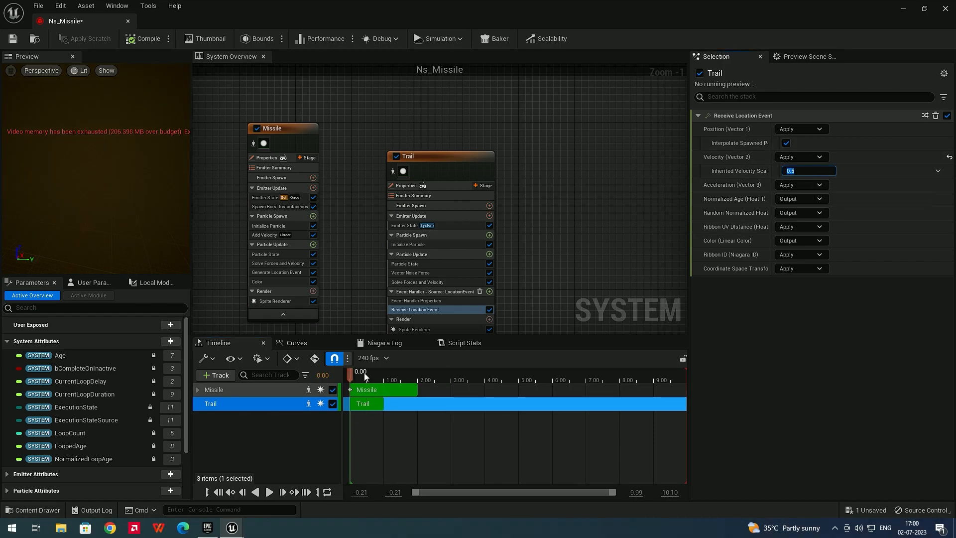
left_click(268, 493)
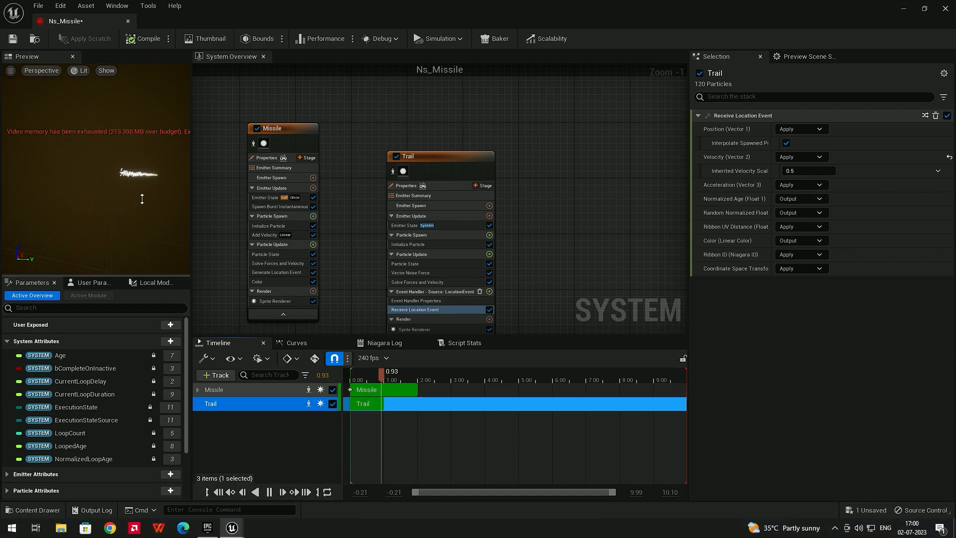
left_click(268, 492)
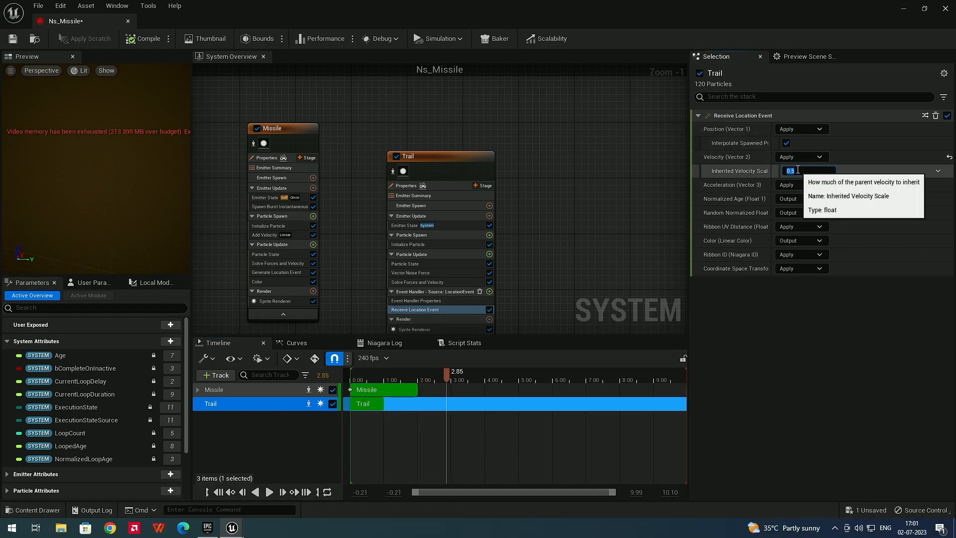
- Set the Inherited Velocity Scale back to 0.1, play the simulation, and scrub to about 0.40 s
type("0.1")
key("Return")
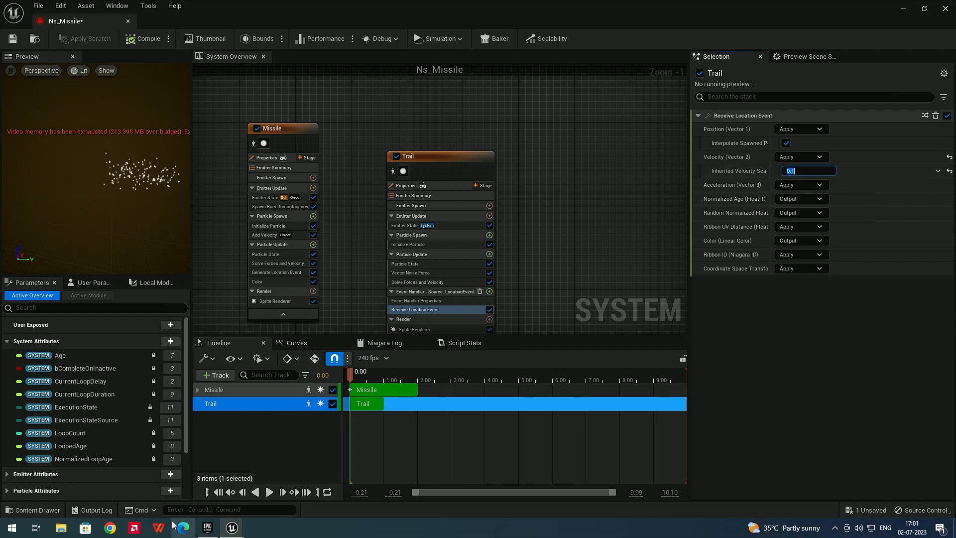
left_click(268, 492)
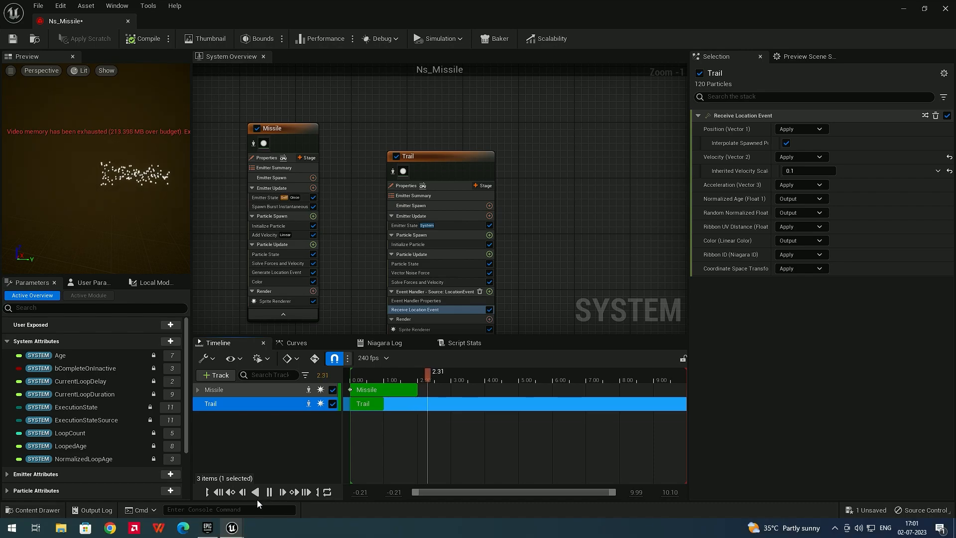
left_click(273, 492)
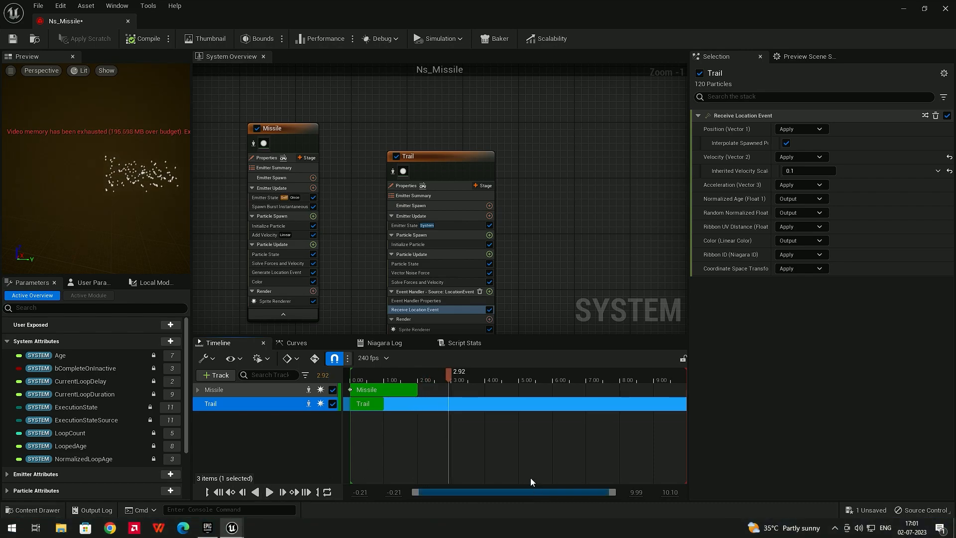
left_click_drag(439, 383, 363, 380)
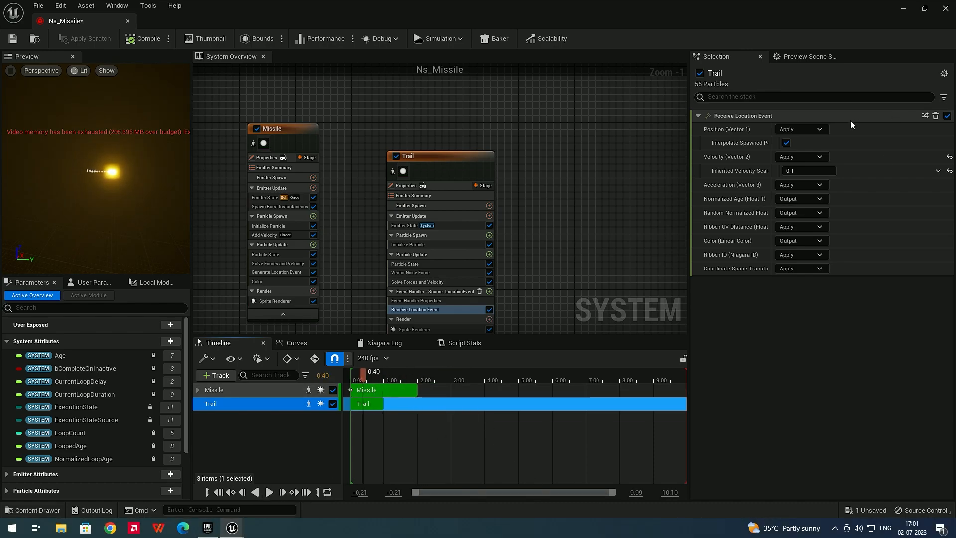
- Set the Inherited Velocity Scale to 0.3, play the simulation, and scrub to about 0.50 s
left_click(803, 170)
type("0.3")
key("Return")
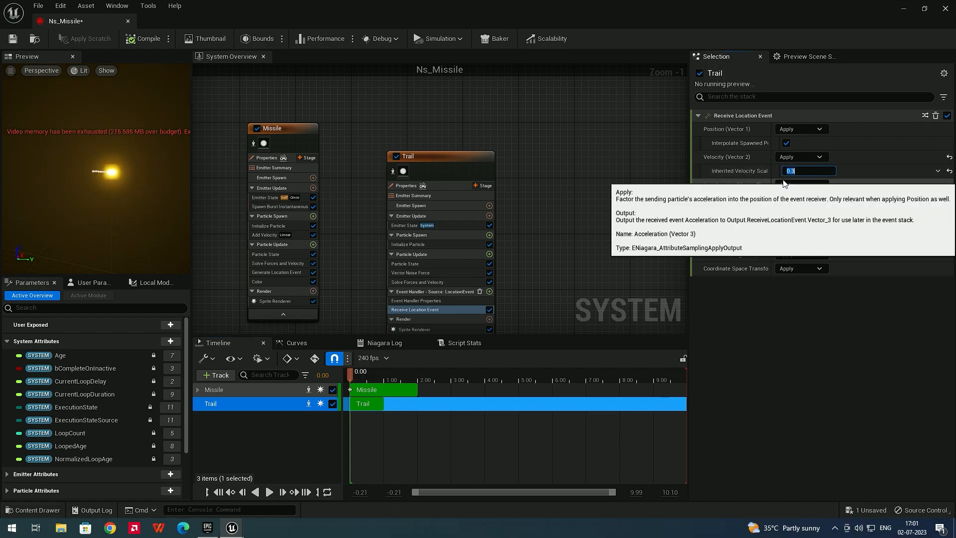
left_click(269, 492)
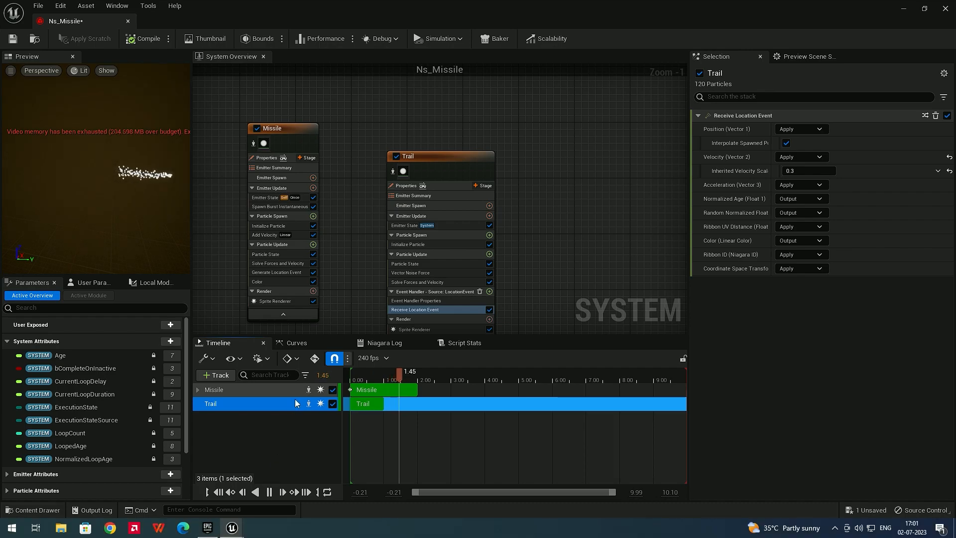
left_click(269, 492)
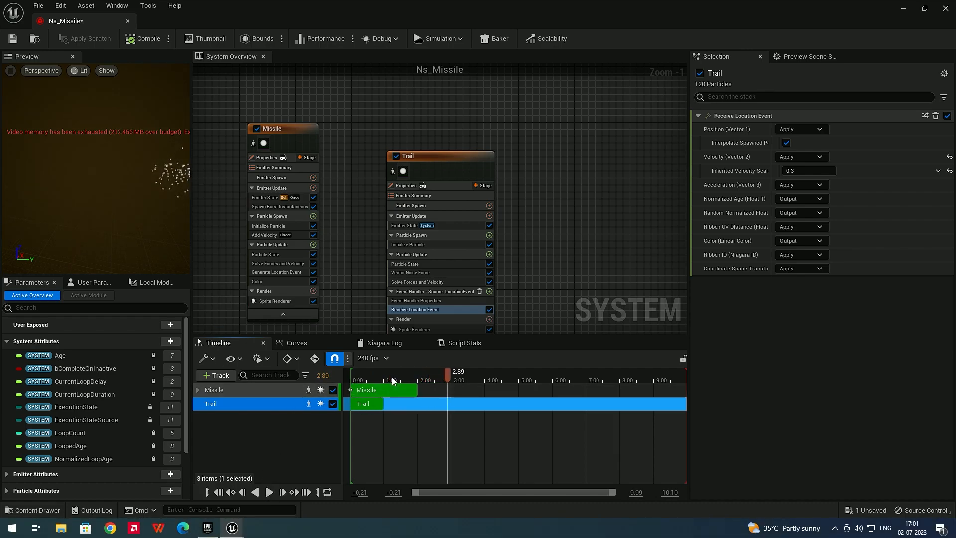
left_click_drag(371, 378, 366, 377)
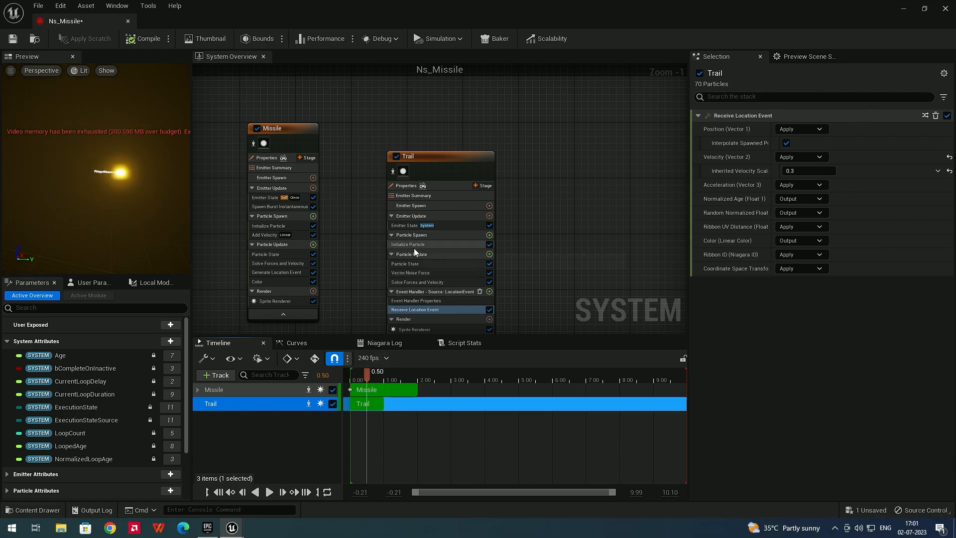
- Add a Color module to Trail's Particle Update and drive its Color input with Color from Curve
left_click(470, 255)
left_click(489, 254)
type("colo")
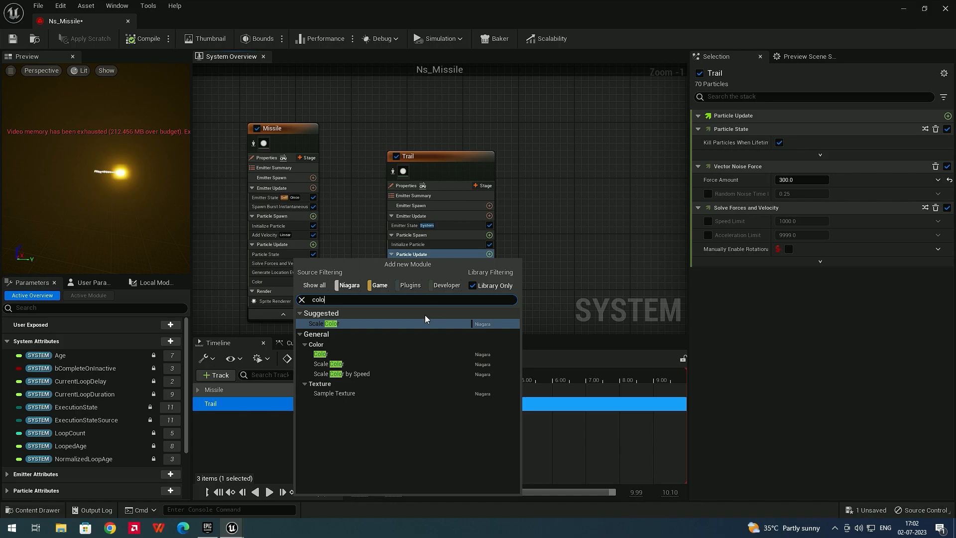
left_click(363, 354)
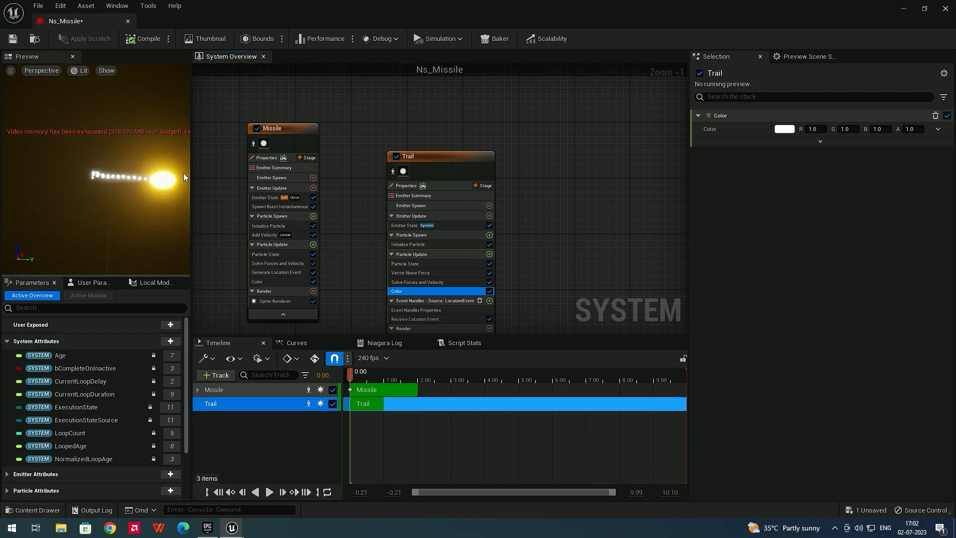
left_click(939, 130)
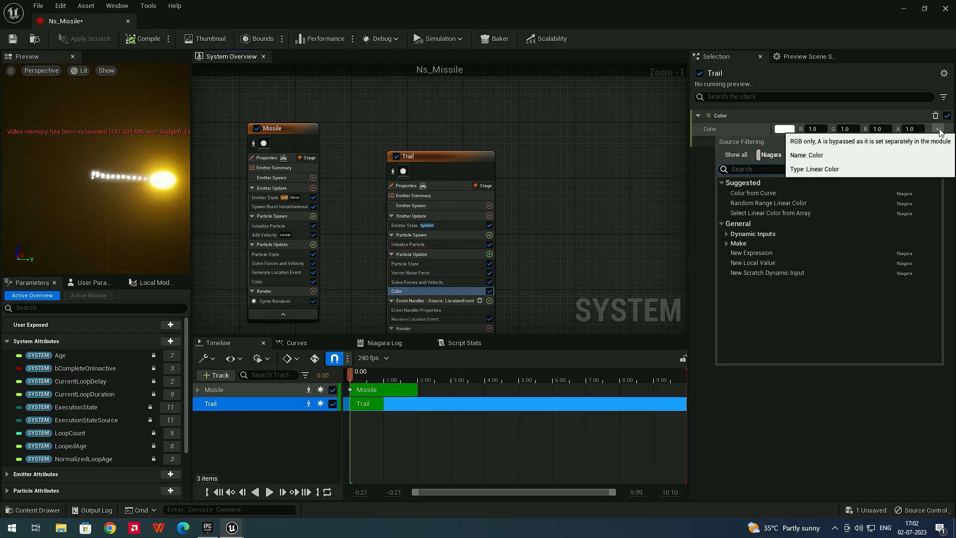
left_click(761, 194)
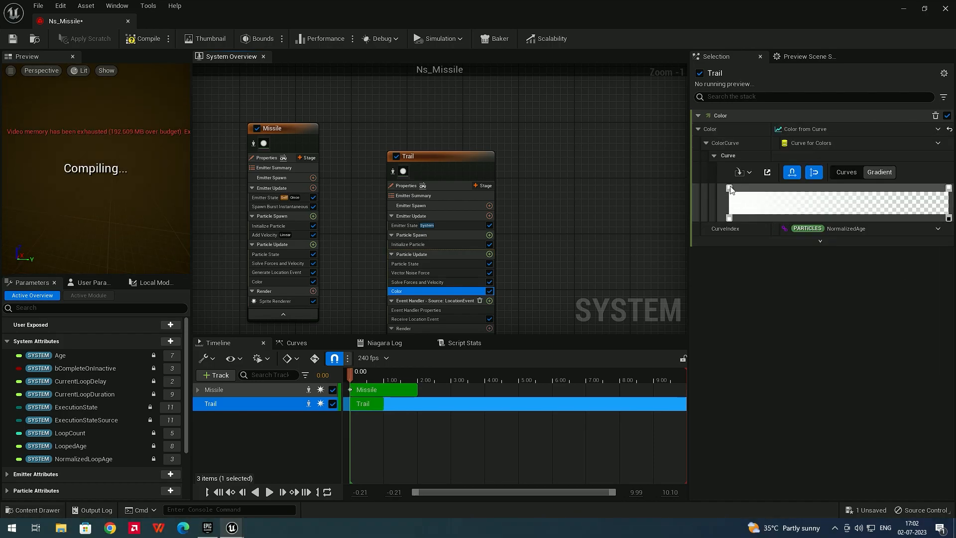
- Set the starting color stop of Trail's color gradient to orange, about R 1.0, G 0.30, B 0.0
double_click(729, 189)
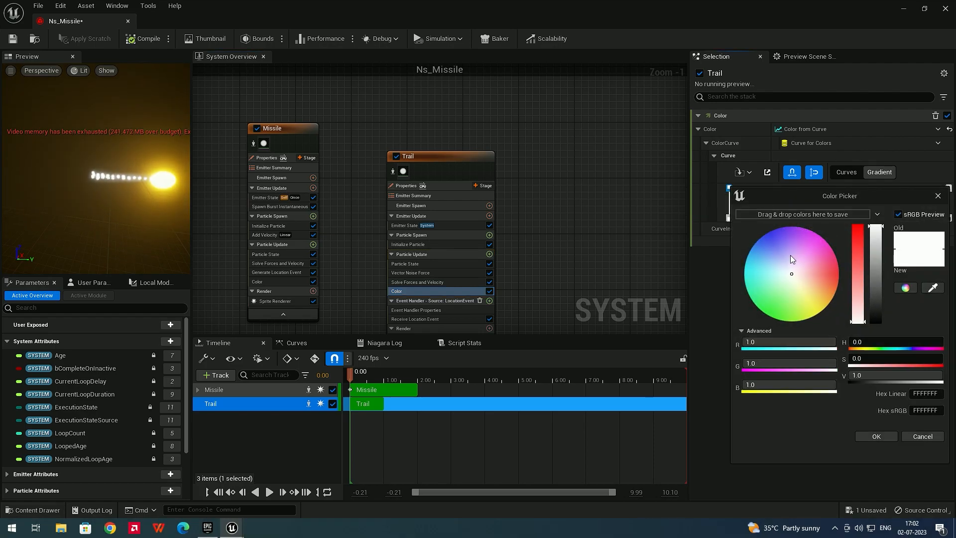
left_click(817, 296)
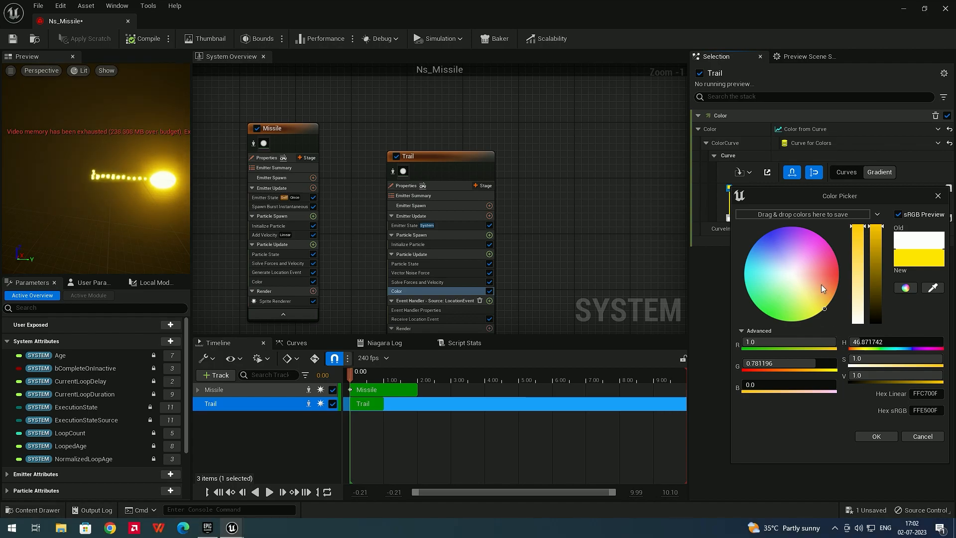
left_click(823, 310)
left_click_drag(819, 303, 836, 287)
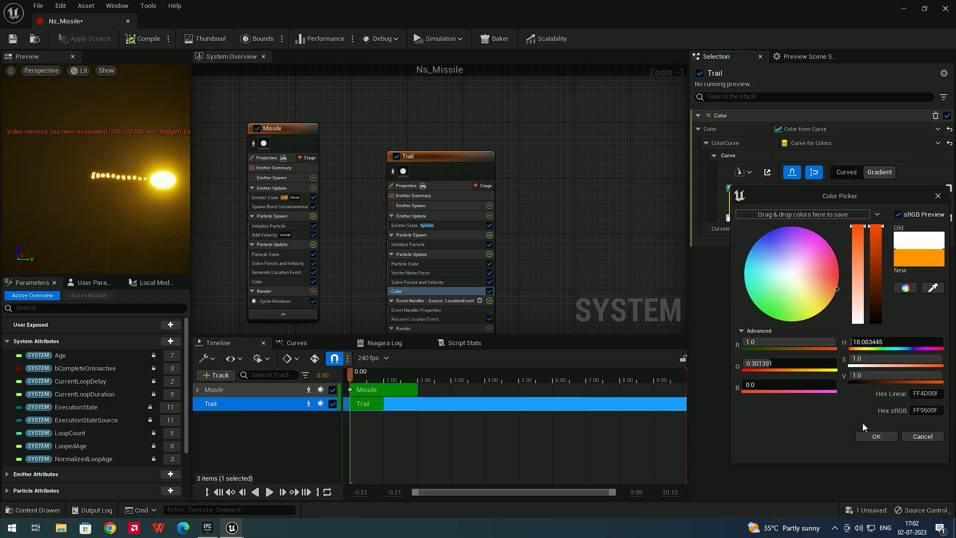
left_click(877, 436)
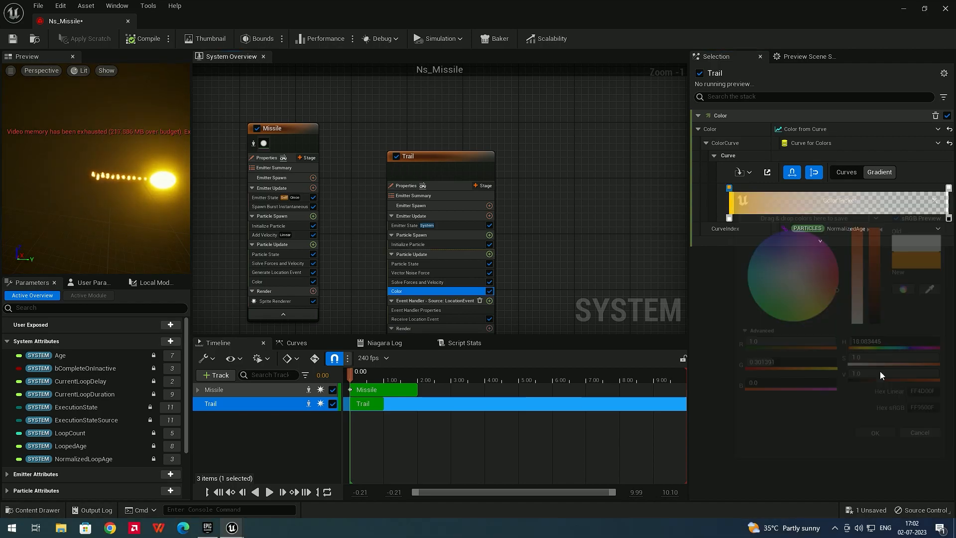
- Set the ending color stop of Trail's color gradient to red, about R 1.0, G 0.0, B 0.05
double_click(949, 188)
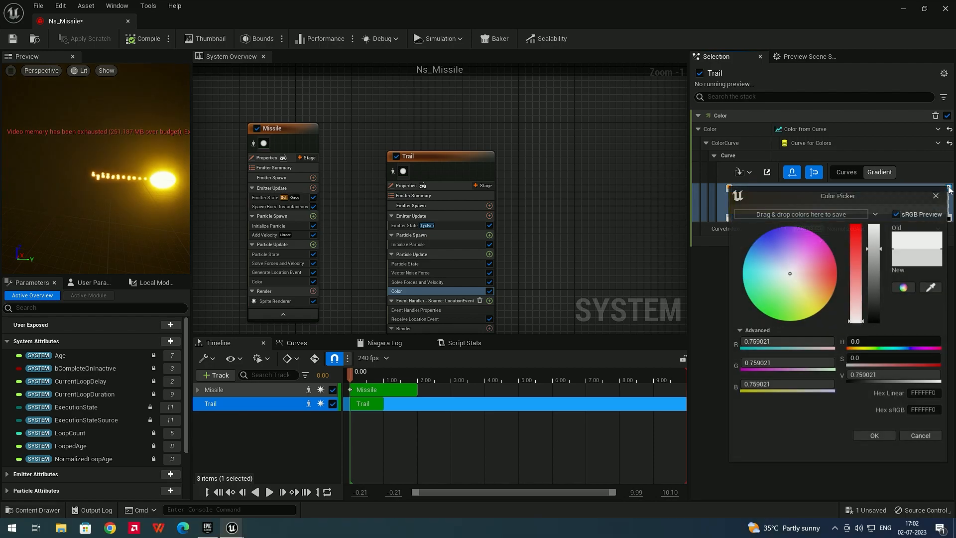
left_click(831, 279)
left_click_drag(823, 266, 852, 271)
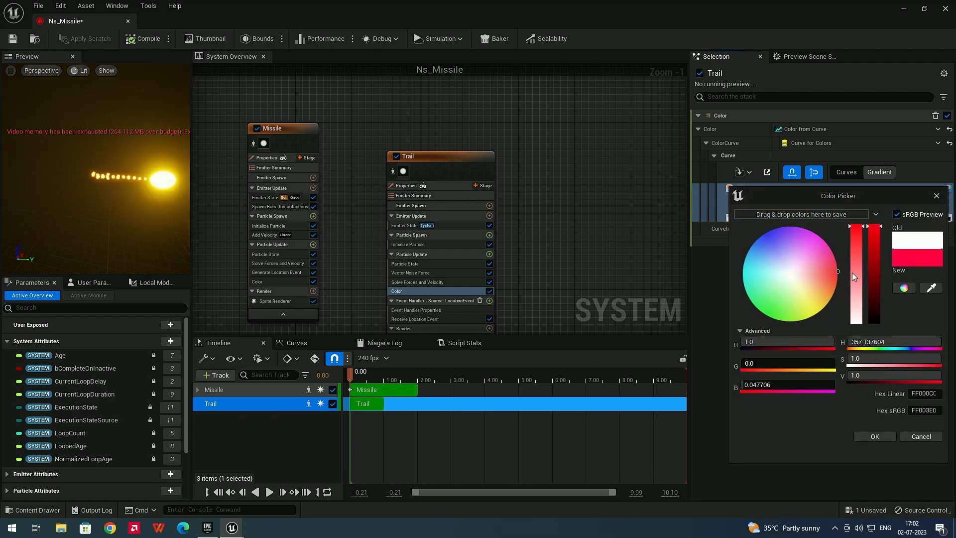
left_click(886, 436)
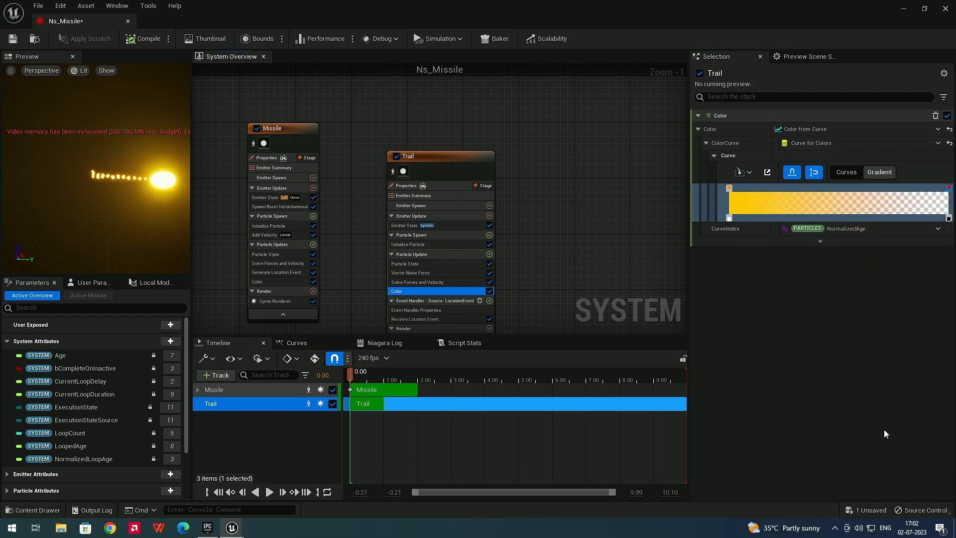
left_click(951, 224)
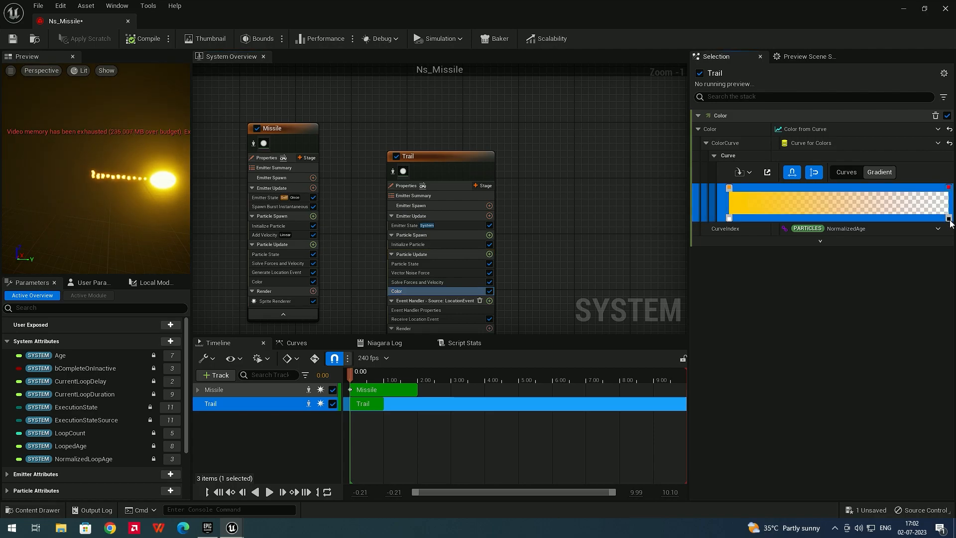
- Set the opacity of the ending stop in Trail's color gradient to 100 and play the simulation
right_click(951, 222)
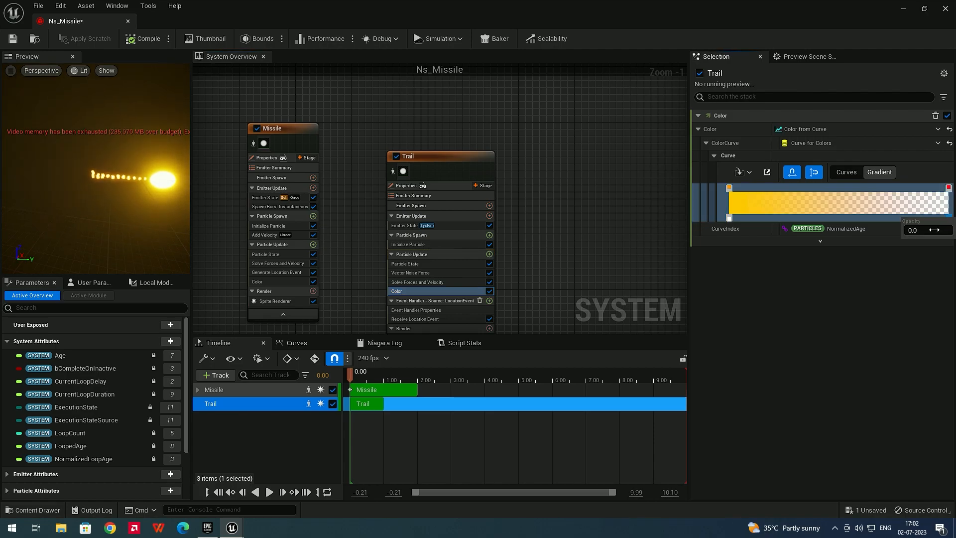
type("100")
key("Return")
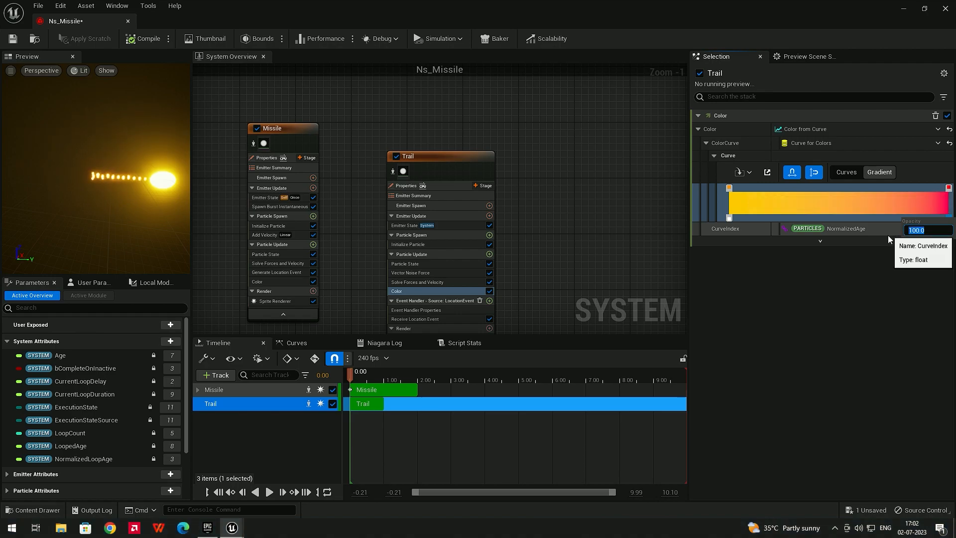
left_click(269, 492)
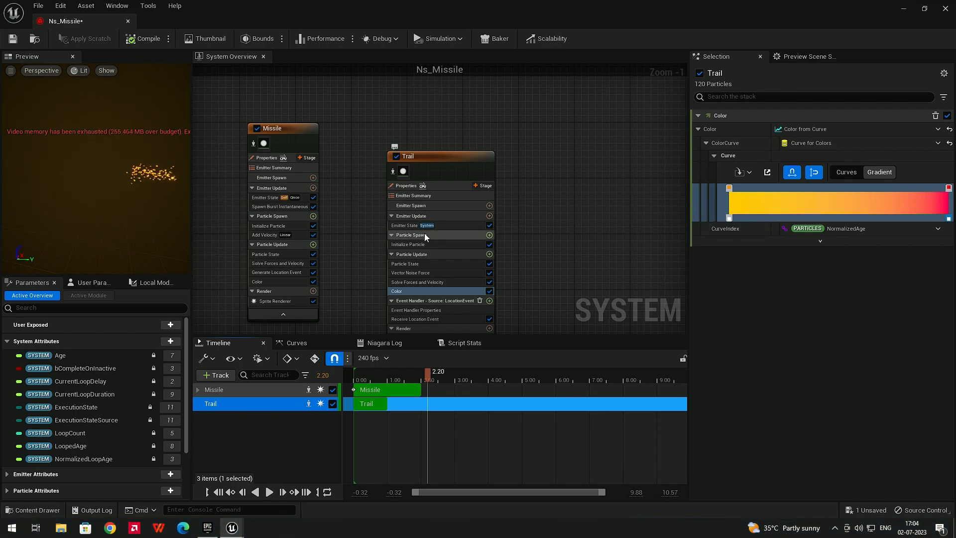
- In Trail's Initialize Particle, set Lifetime Mode to Random with a minimum of 0.4 and a maximum of 1.5
left_click(422, 245)
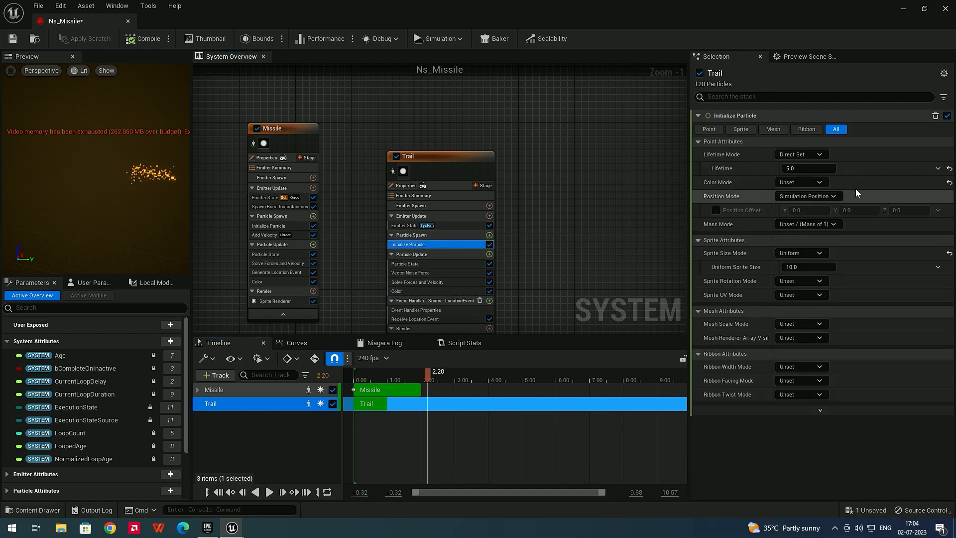
left_click(791, 158)
left_click(797, 179)
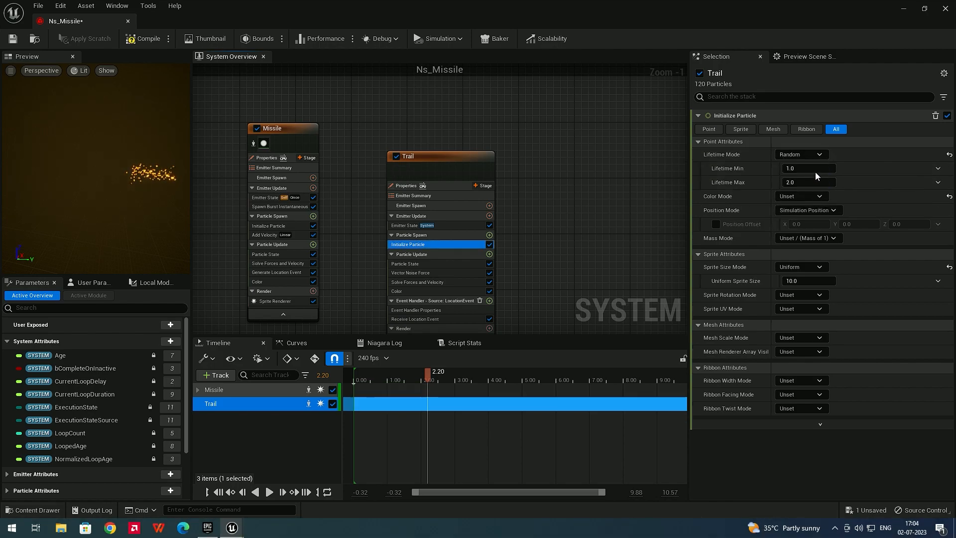
left_click(805, 168)
type("0.4")
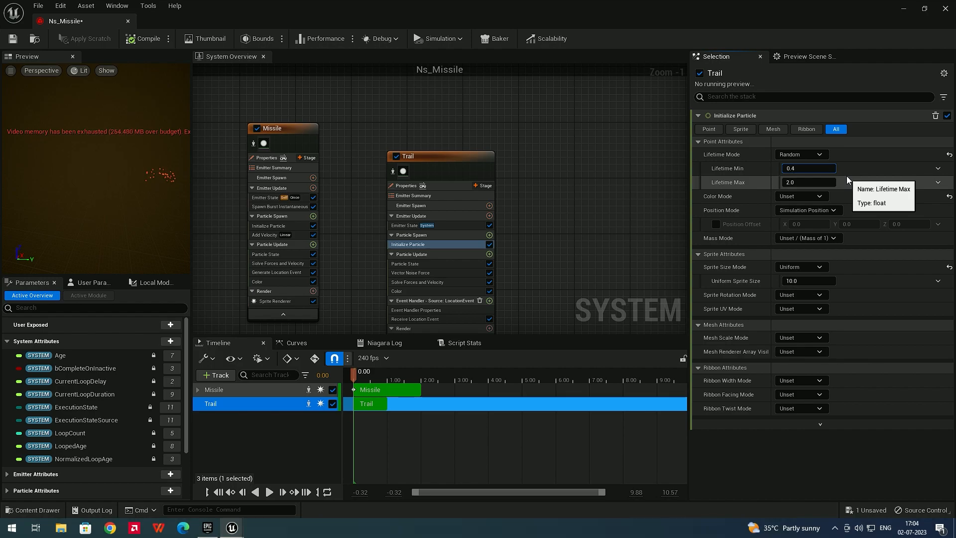
left_click(805, 182)
type("1.5")
key("Return")
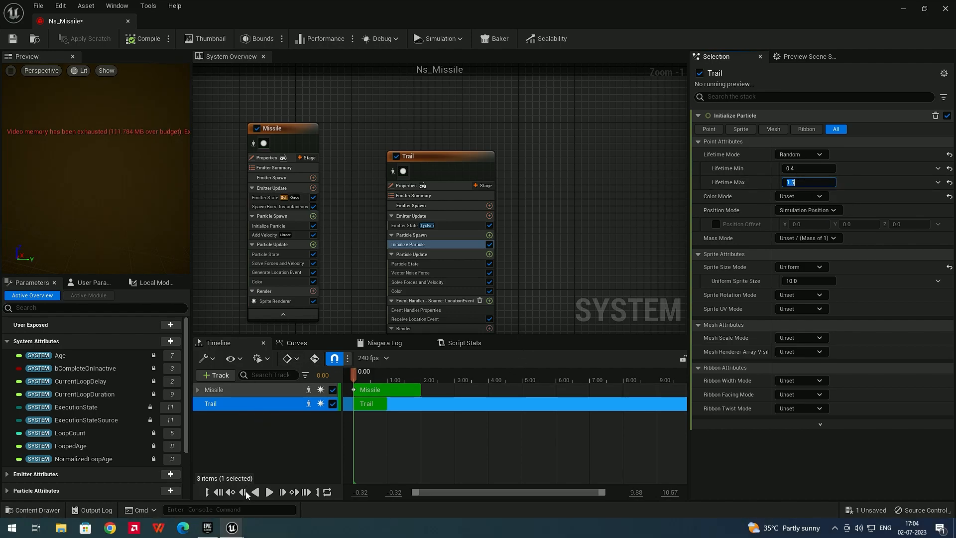
- Play the simulation and scrub the timeline to about 0.81 s to examine the trail behind the missile
left_click(269, 492)
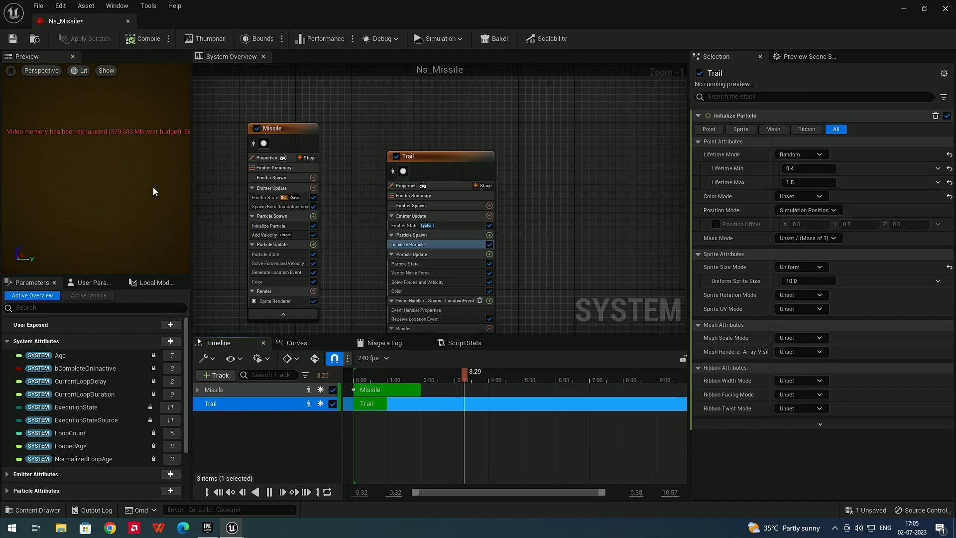
left_click_drag(414, 372, 375, 374)
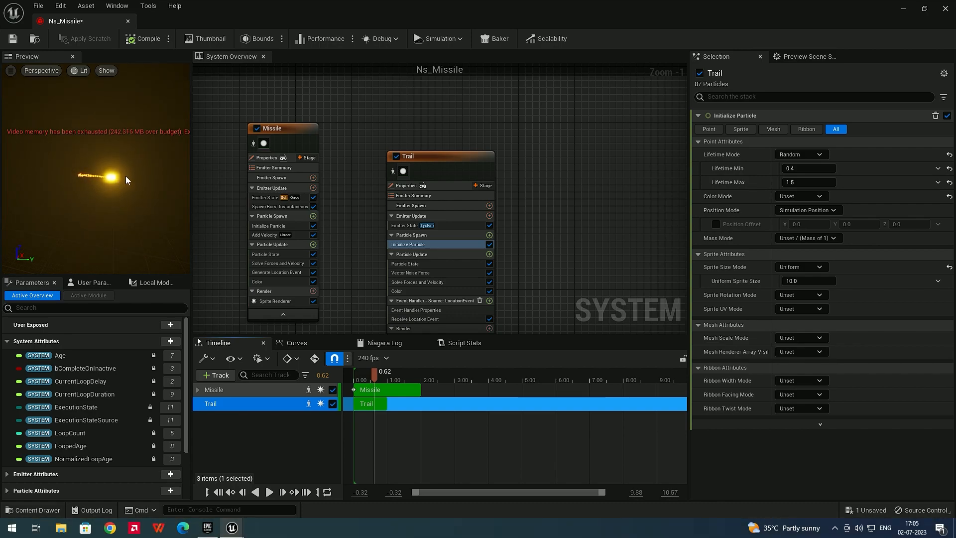
left_click(371, 378)
left_click_drag(370, 377, 378, 377)
left_click_drag(373, 378, 381, 378)
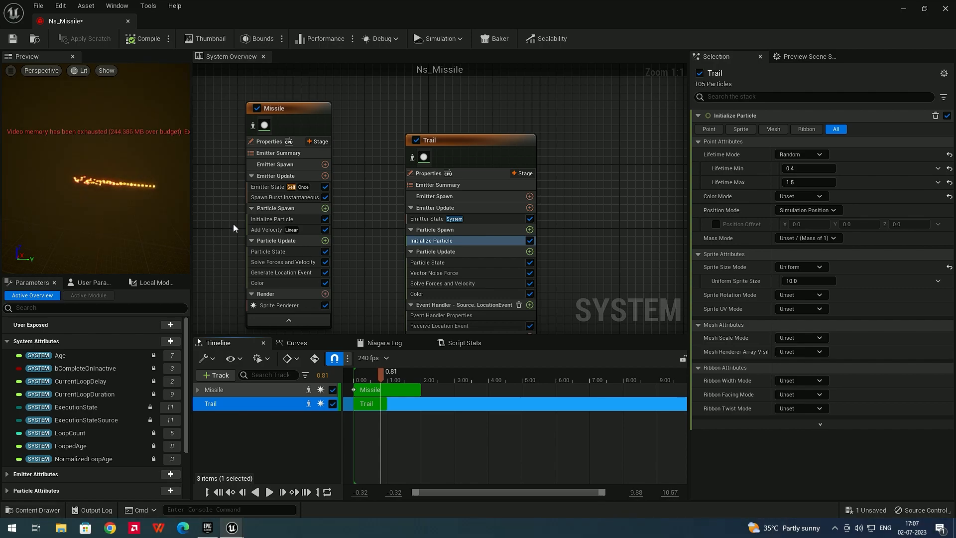
- Add a Generate Death Event module to the Missile emitter's Particle Update
left_click(321, 242)
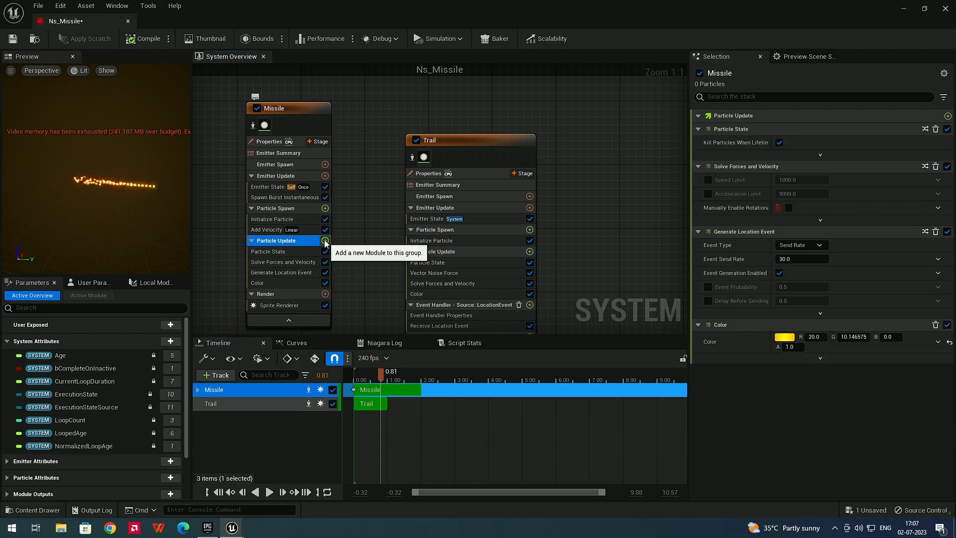
left_click(324, 240)
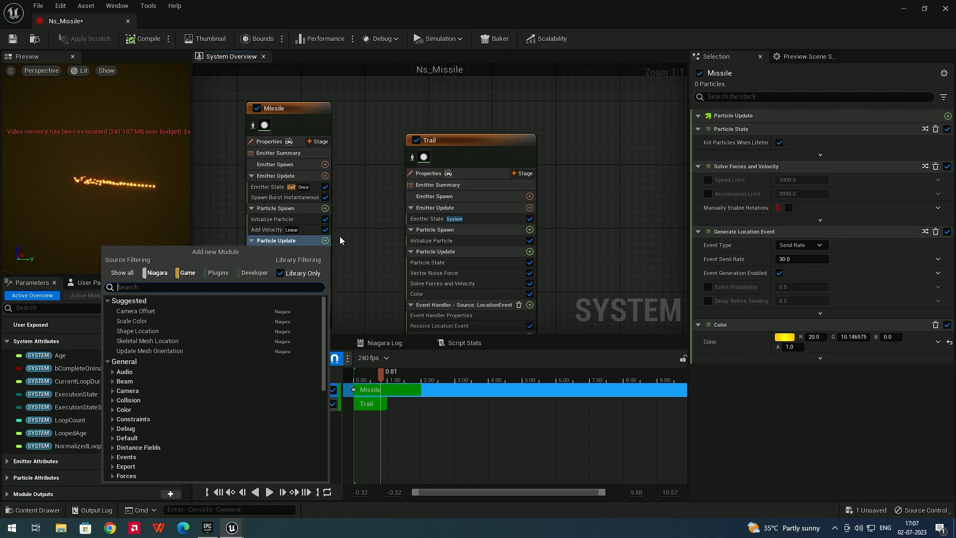
type("gen")
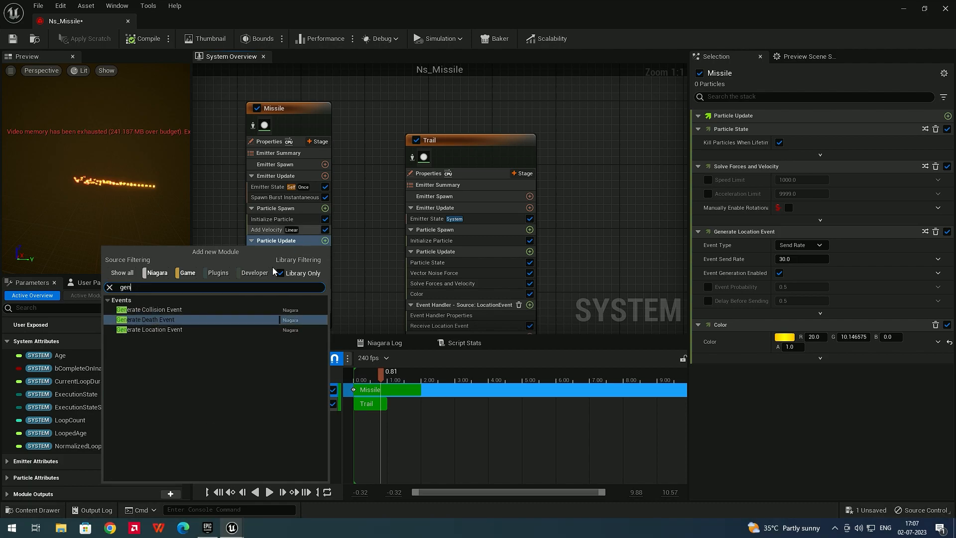
left_click(181, 318)
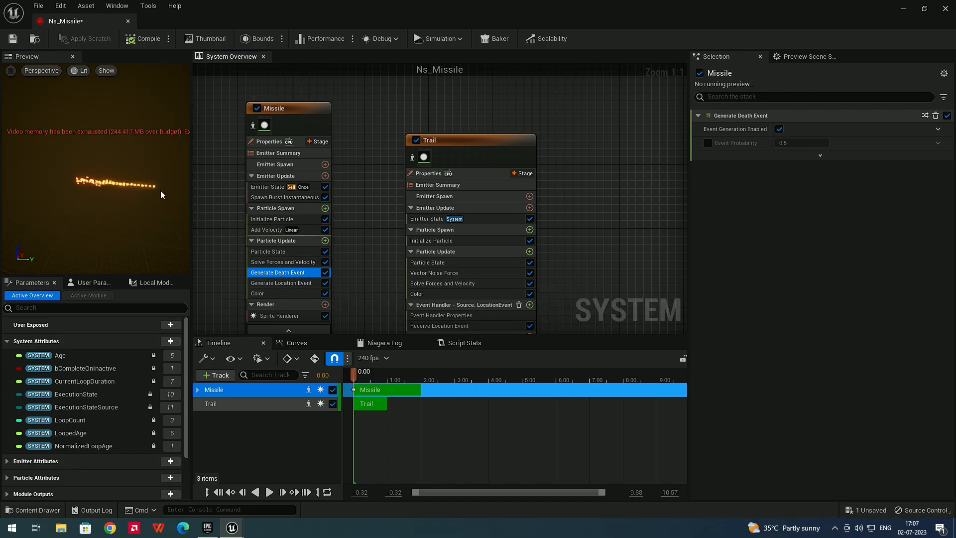
- Add a new emitter from the Empty template in the free space beside the Trail emitter
scroll(617, 196, "down", 1)
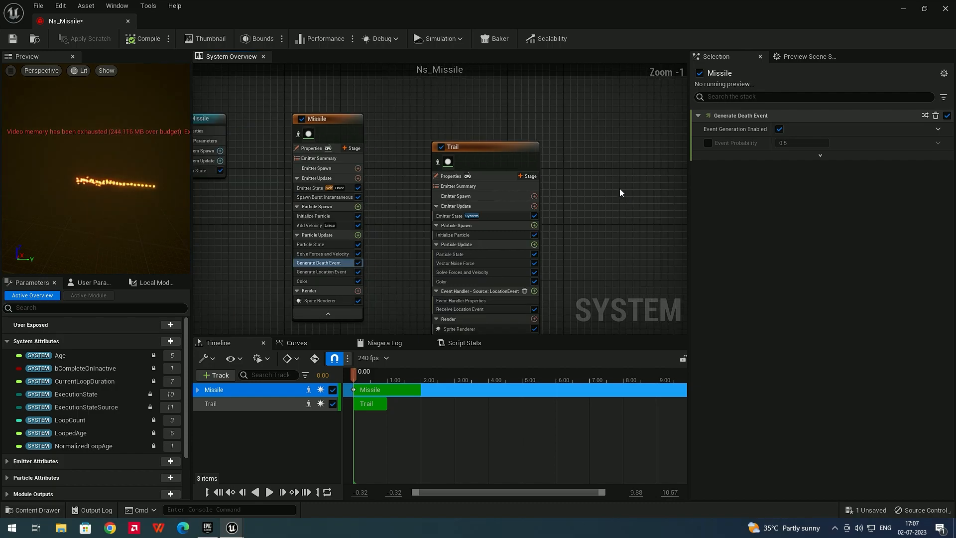
right_click_drag(610, 186, 521, 189)
right_click(536, 177)
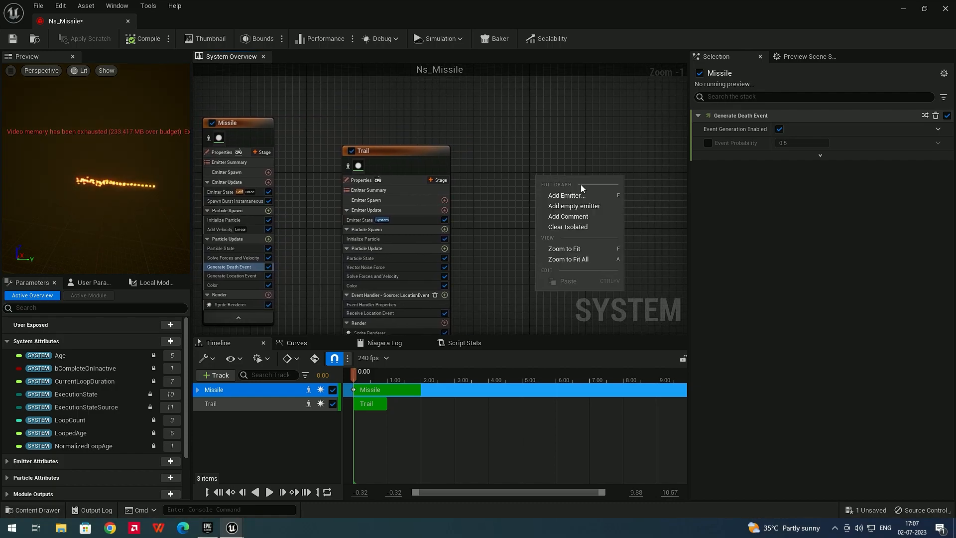
left_click(572, 197)
left_click(622, 371)
double_click(622, 371)
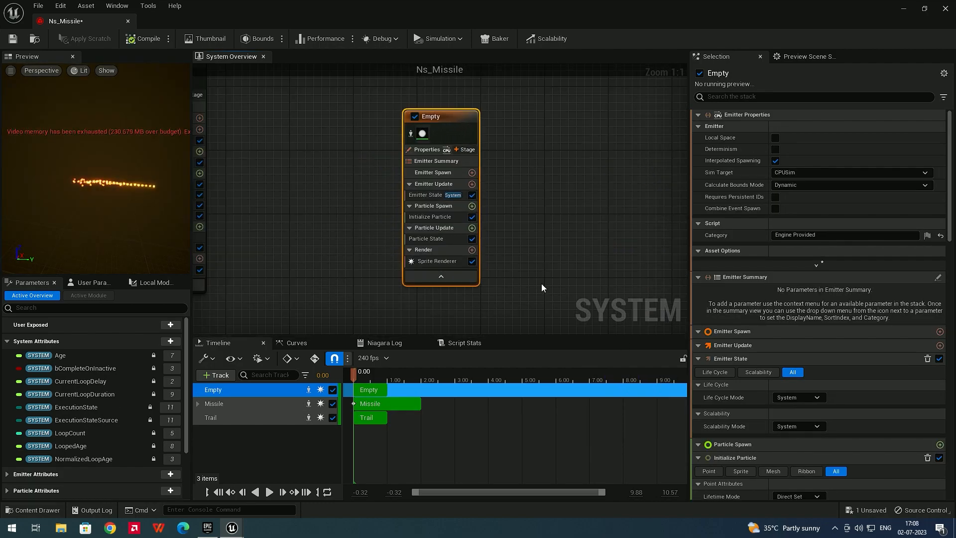
- Add a Solve Forces and Velocity module to the Empty emitter's Particle Update
left_click(472, 228)
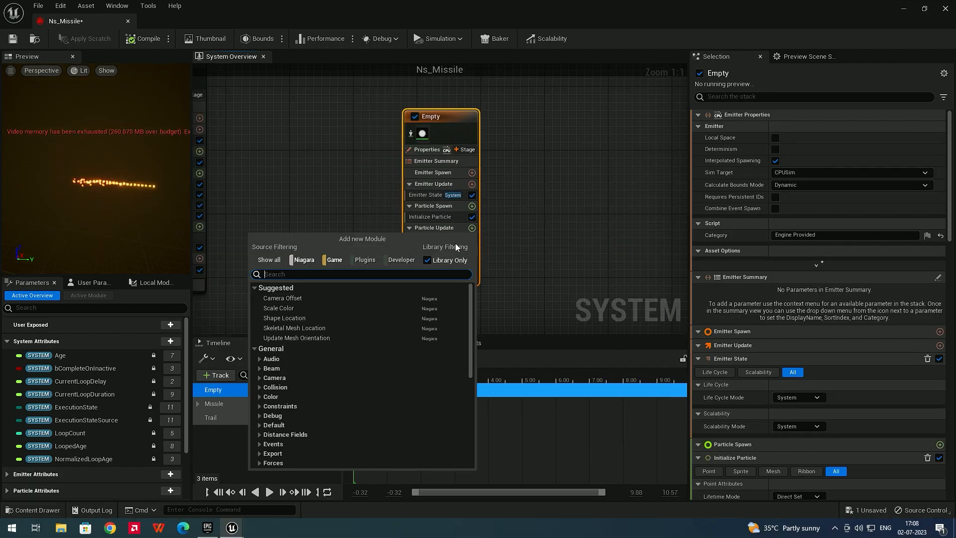
type("sol")
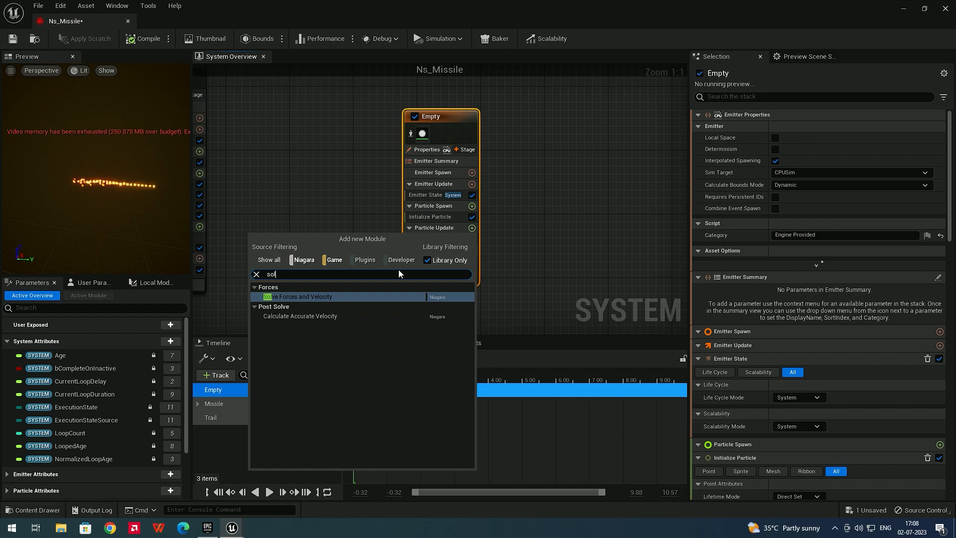
left_click(361, 296)
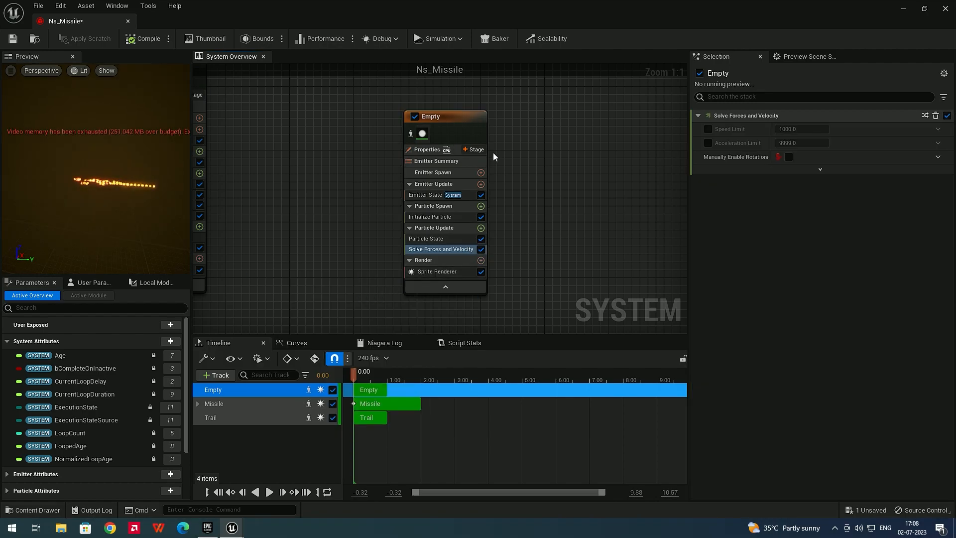
- Add an Event Handler stage to the Empty emitter and give it a Receive Death Event module
left_click(475, 149)
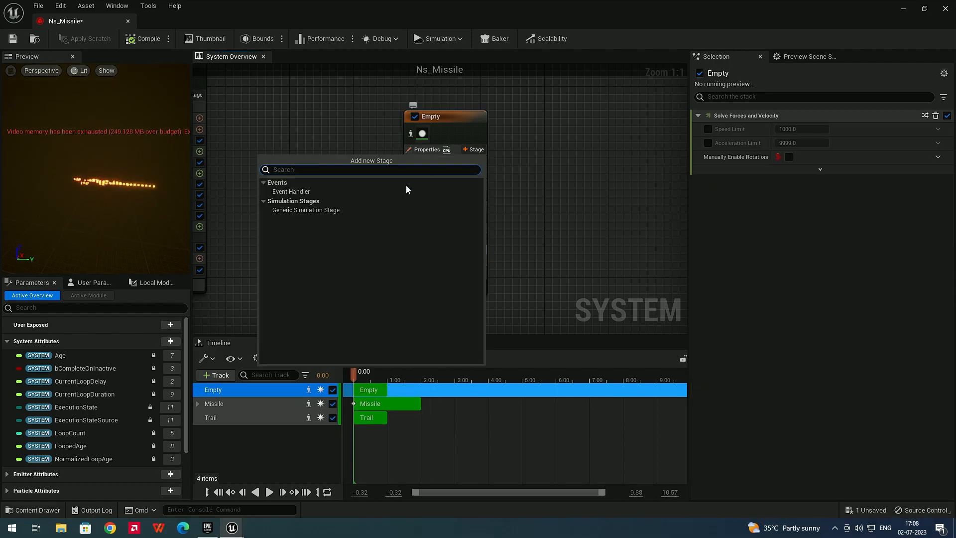
left_click(292, 192)
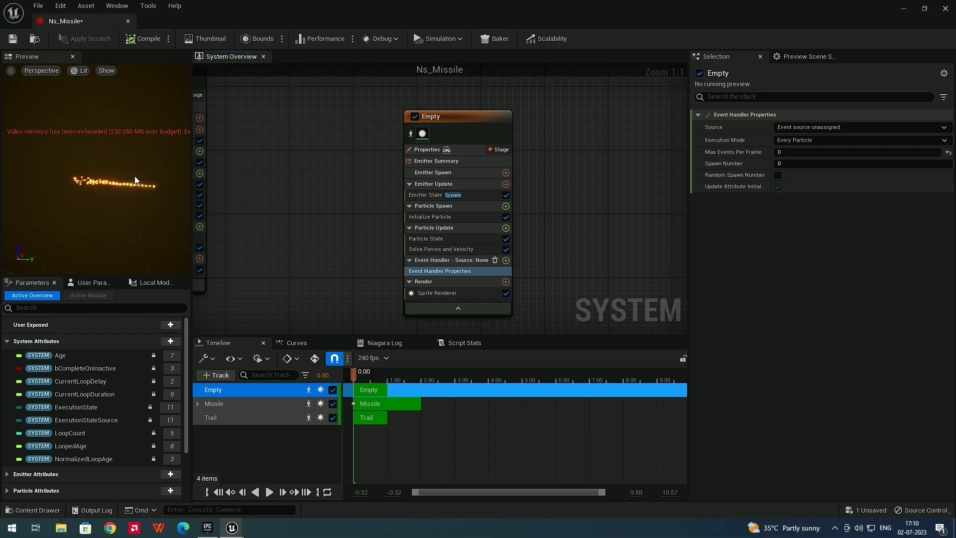
left_click(454, 261)
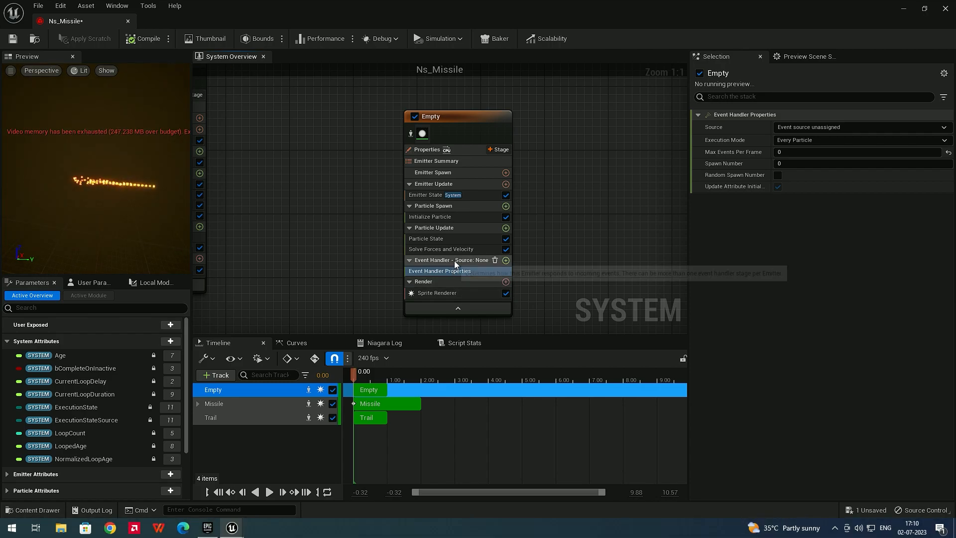
left_click(506, 260)
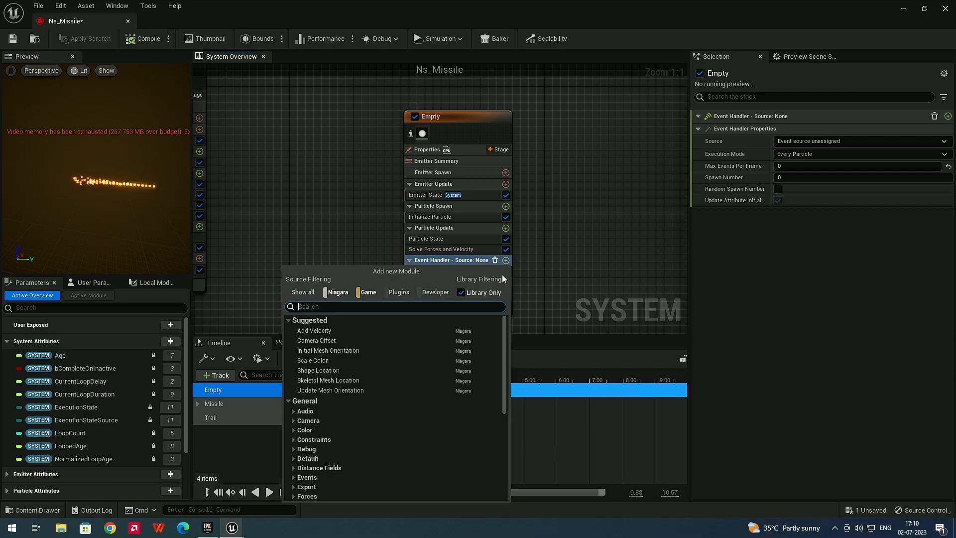
type("rec")
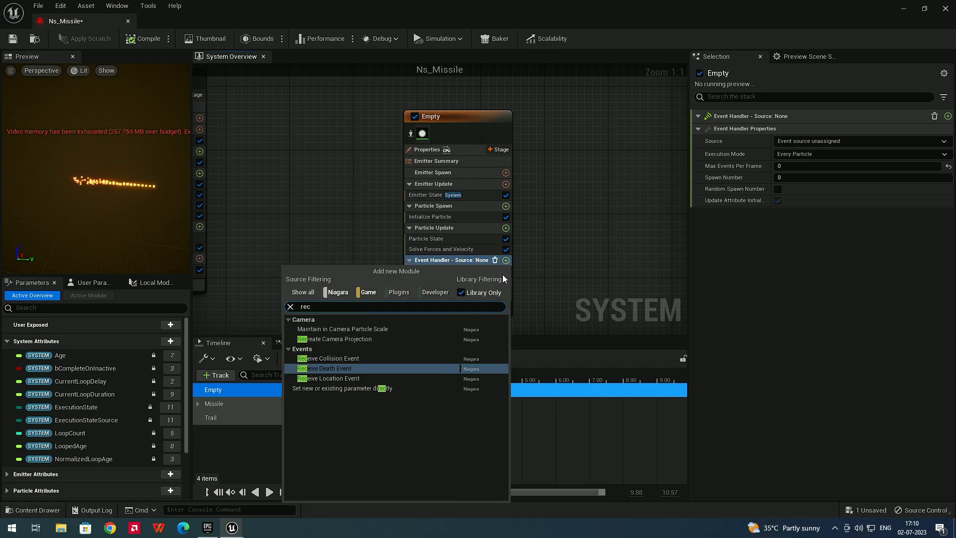
left_click(358, 369)
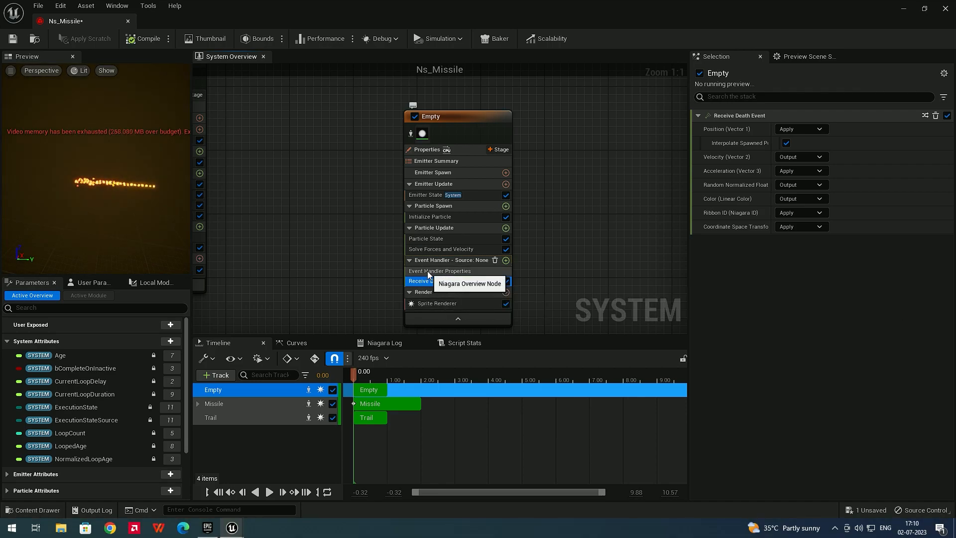
- Set the event handler's Source to Missile's Death Event with Spawn Number 5, and scrub the timeline to about 0.94 s
left_click(428, 272)
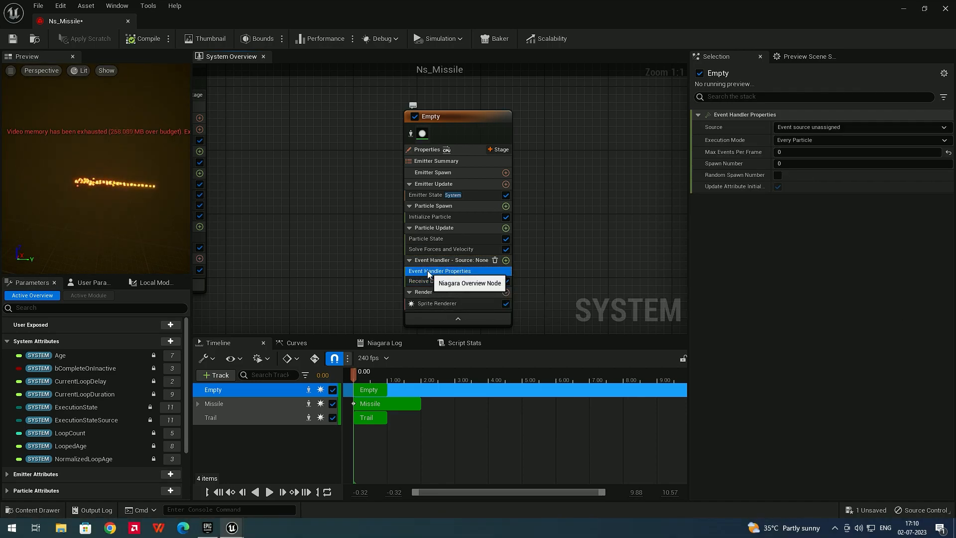
left_click(796, 130)
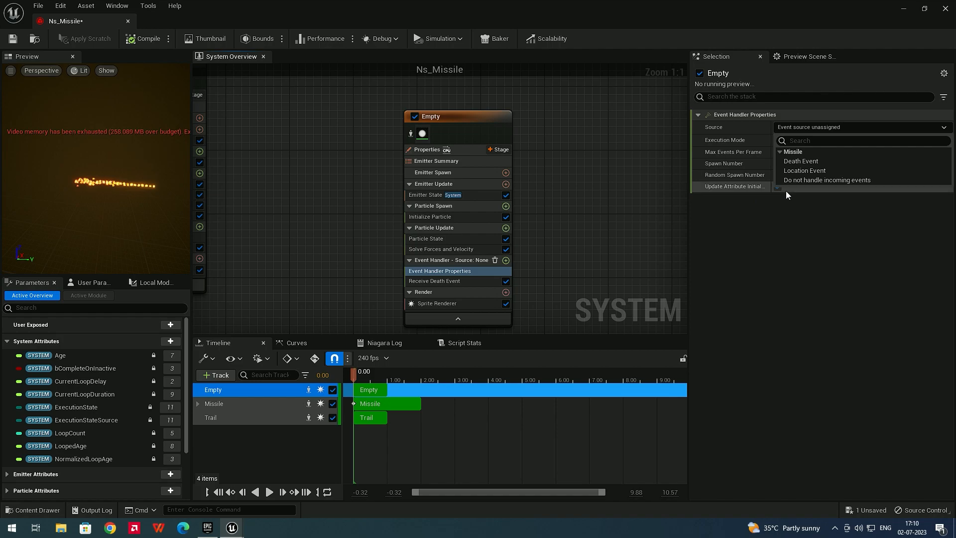
left_click(805, 162)
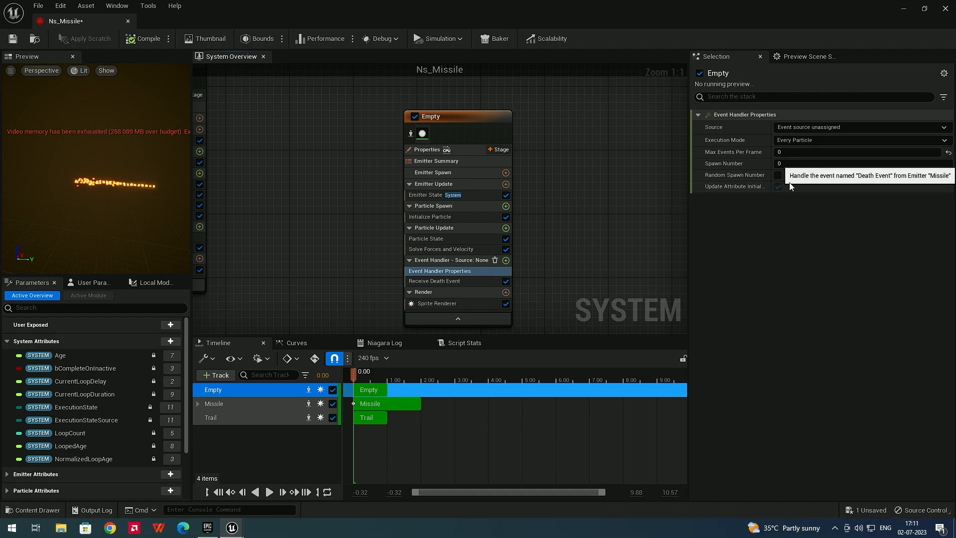
left_click(792, 163)
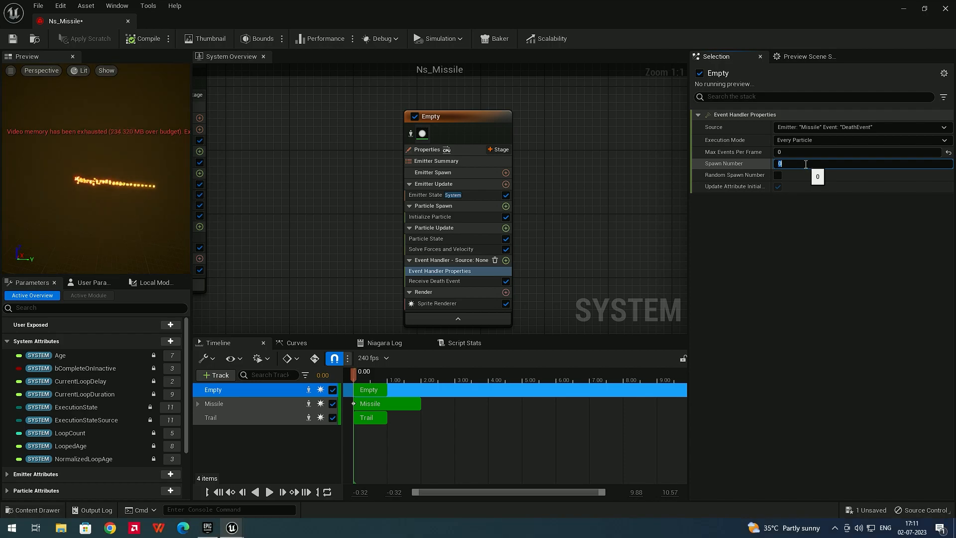
type("5")
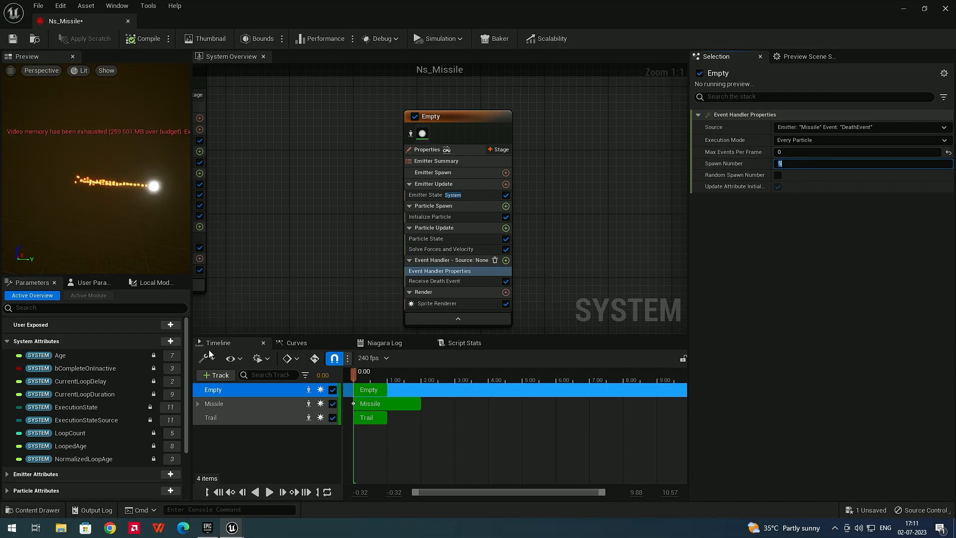
left_click_drag(354, 373, 385, 375)
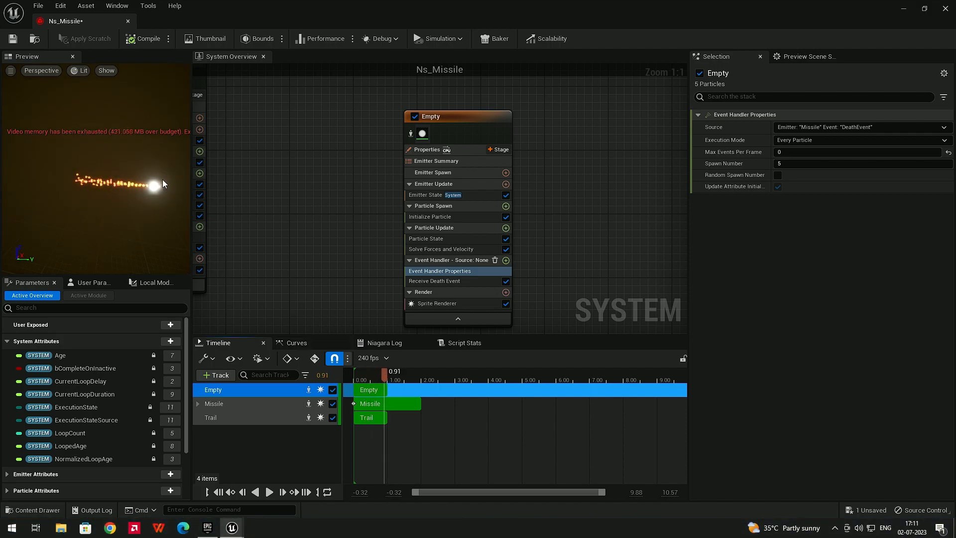
mouse_move(379, 372)
left_mouse_down()
mouse_move(369, 374)
mouse_move(385, 376)
left_mouse_up()
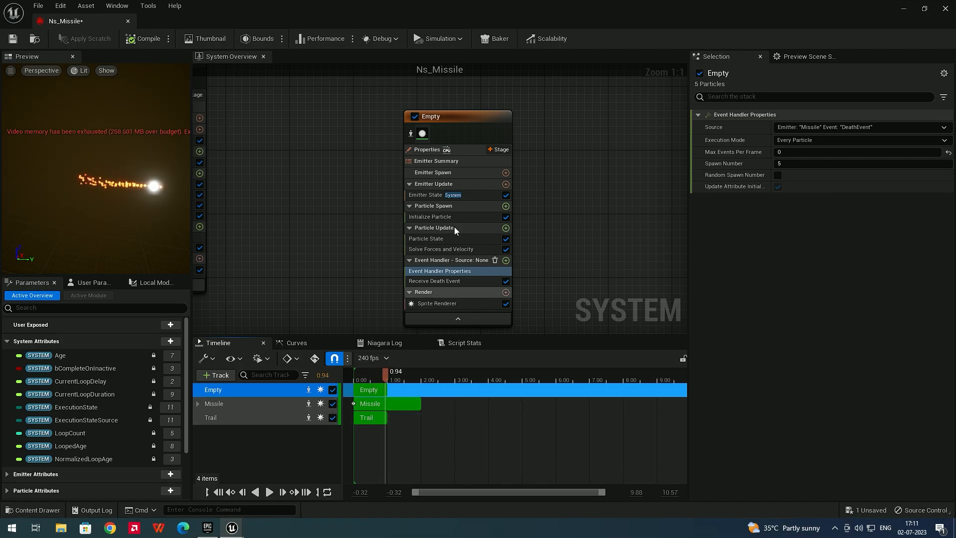
- Set the Color Mode in the Empty emitter's Initialize Particle module to Direct Set
left_click(445, 217)
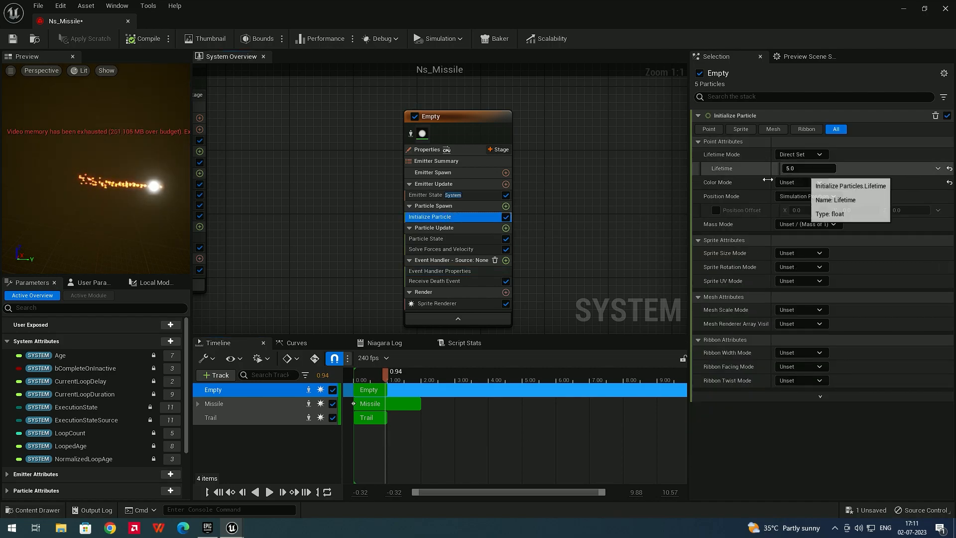
left_click(797, 183)
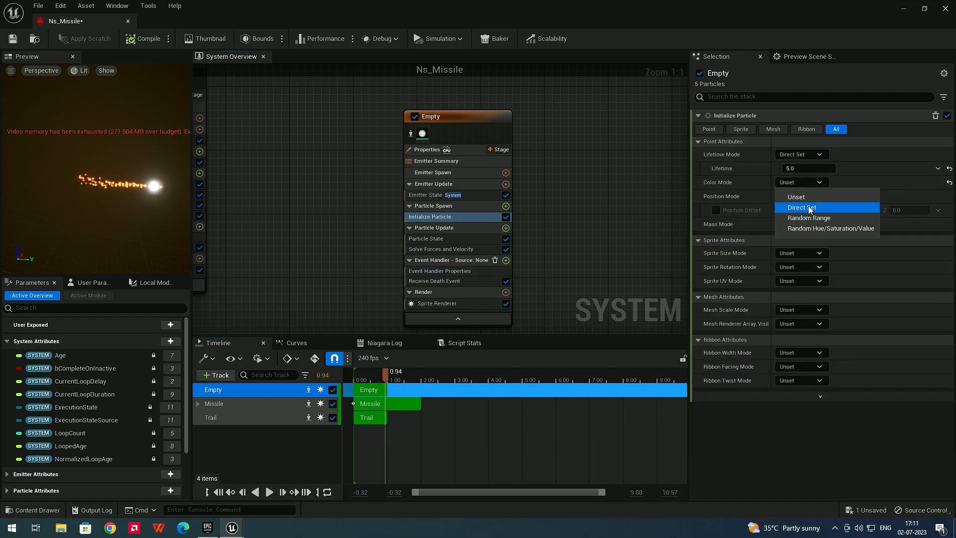
left_click(800, 207)
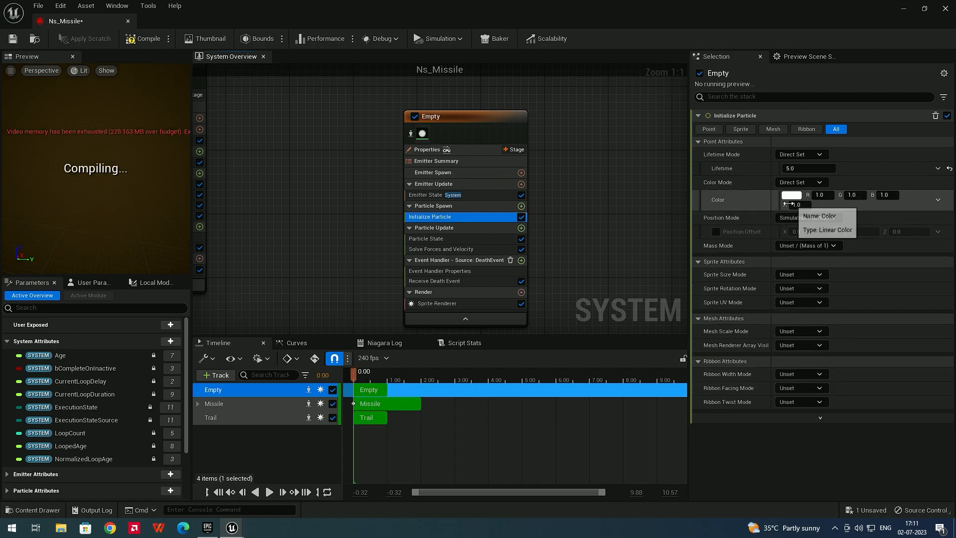
- Set the Spawn Number of the Empty emitter's death event handler to 100
left_click(432, 261)
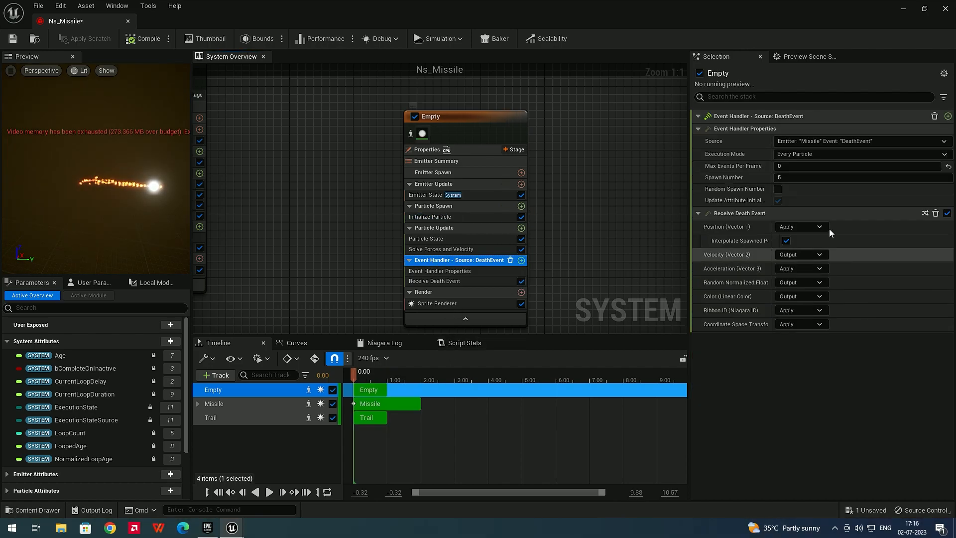
left_click(797, 177)
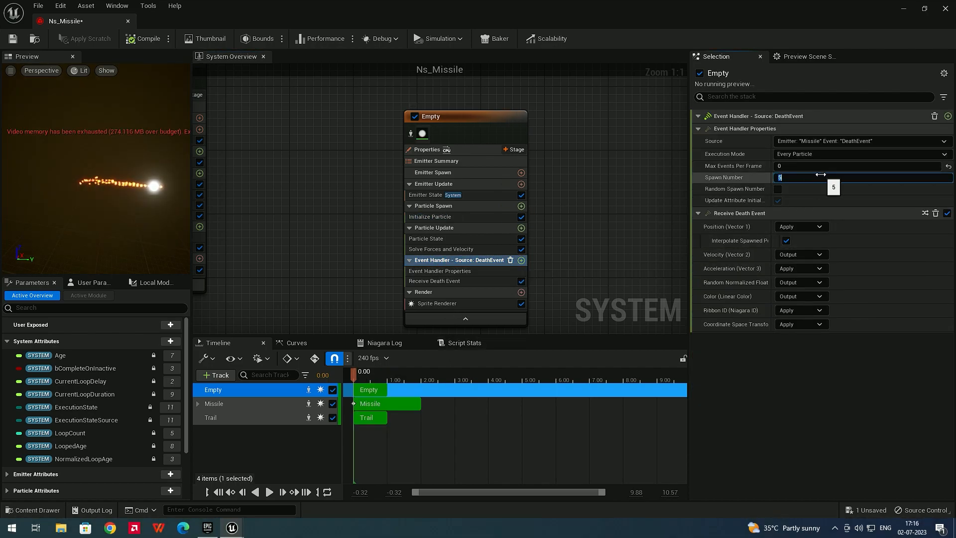
type("100")
key("Return")
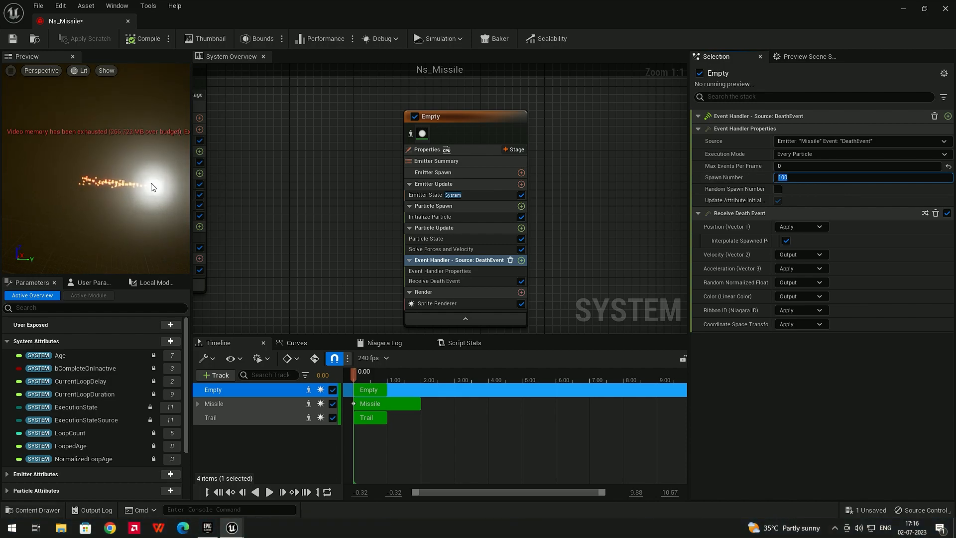
- Set the Empty emitter's Sprite Size Mode to Random Uniform in Initialize Particle and play the simulation
left_click(443, 215)
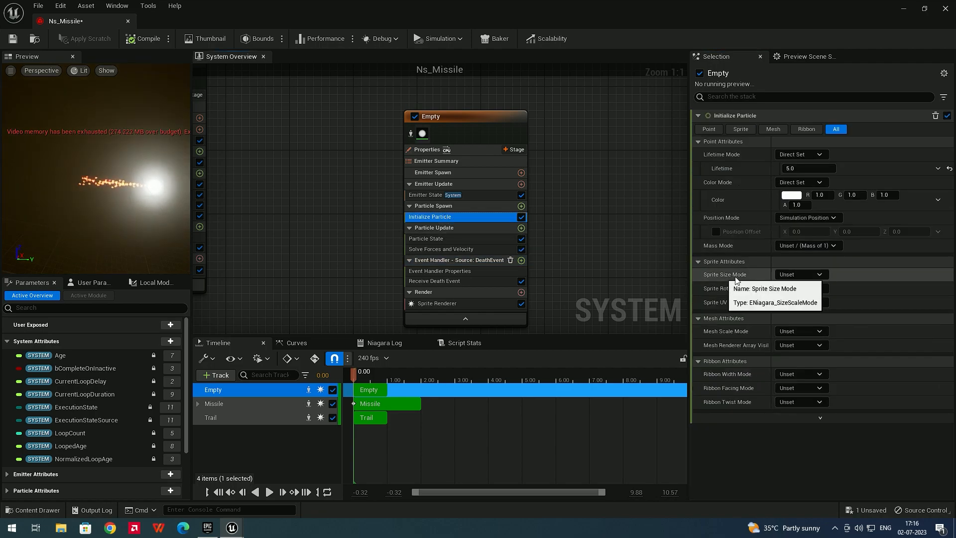
left_click(795, 275)
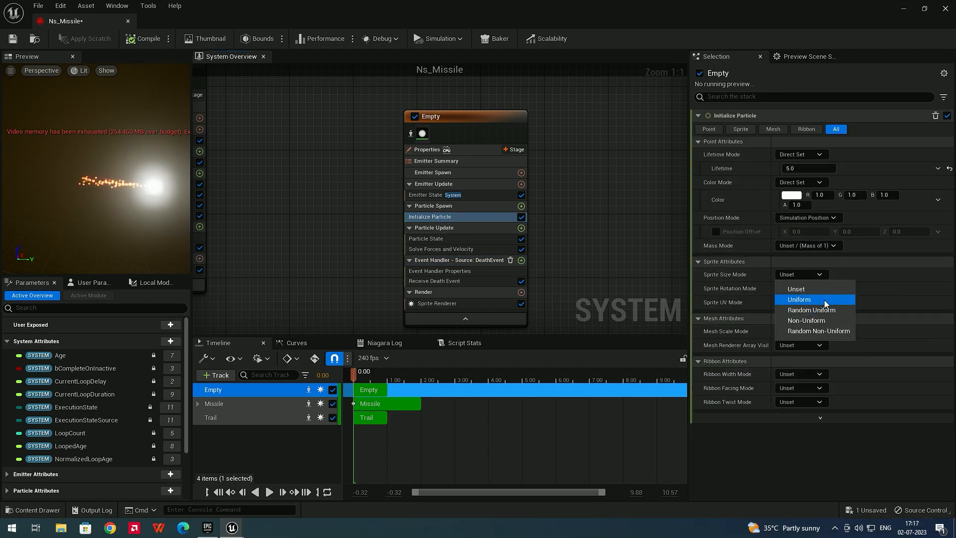
left_click(826, 309)
left_click(269, 493)
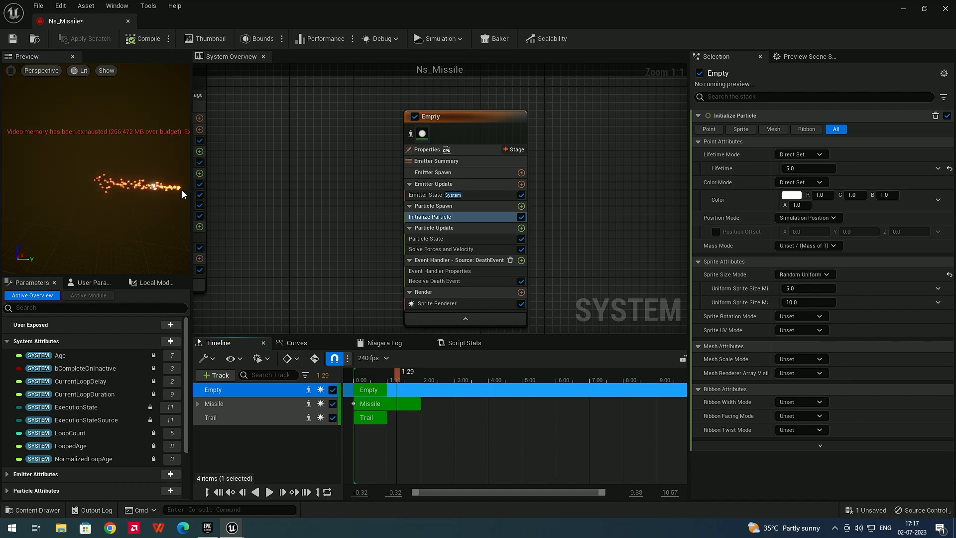
- Add an Add Velocity module to the Empty emitter's Particle Spawn
left_click(431, 207)
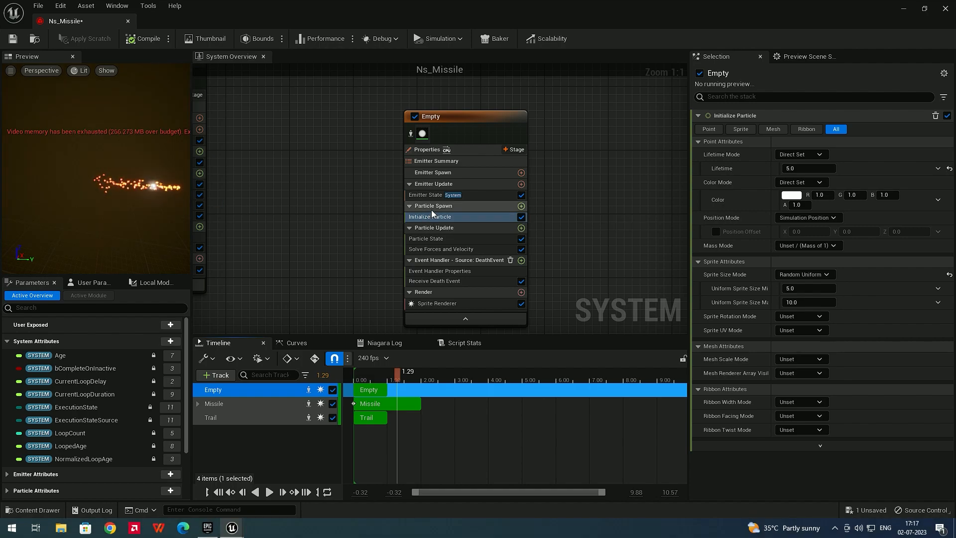
left_click(522, 206)
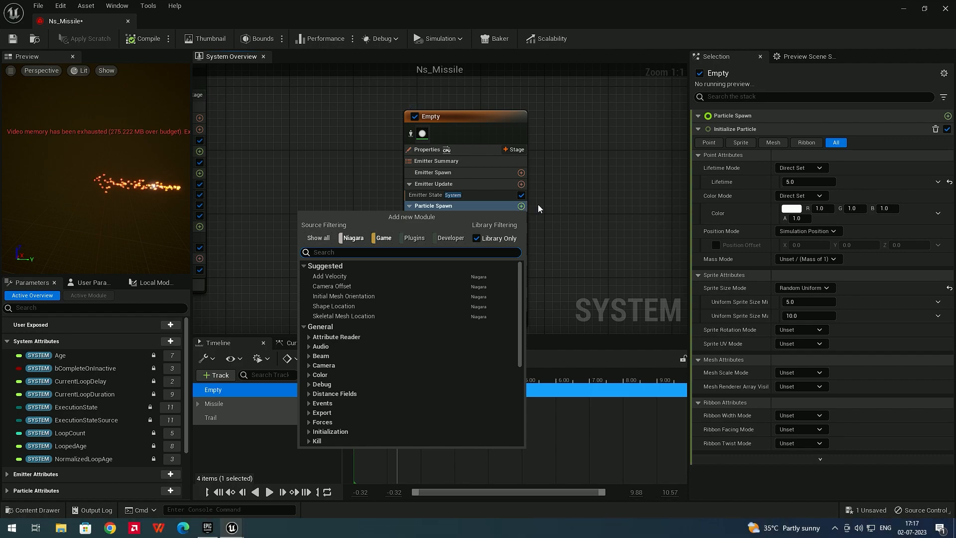
type("addv")
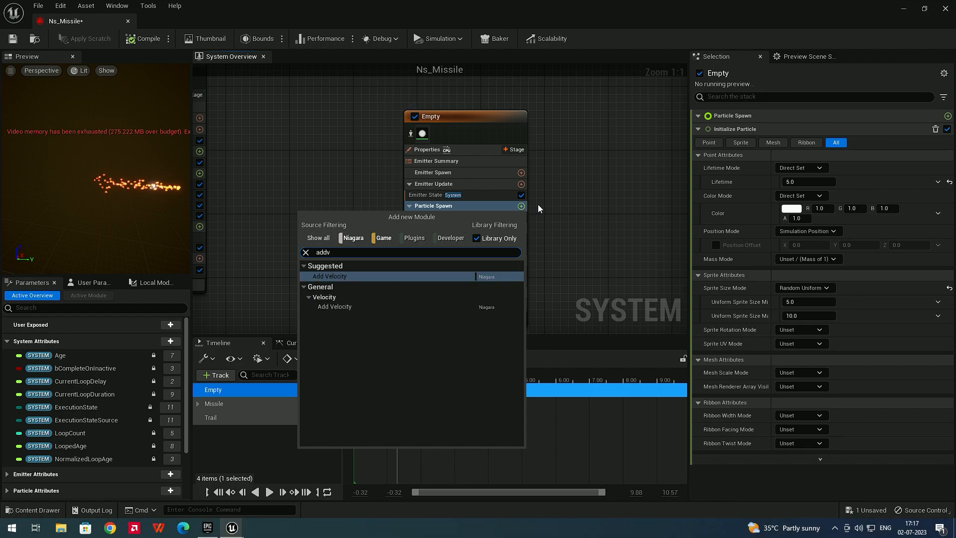
left_click(433, 274)
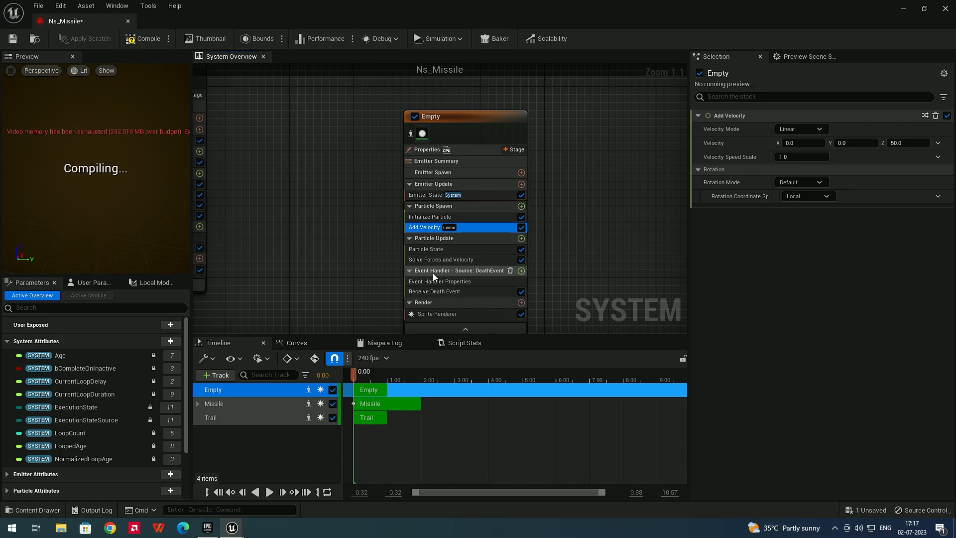
- Set Add Velocity to From Point mode with Velocity Speed 300, and scrub the timeline to about 1.19 s
left_click(805, 130)
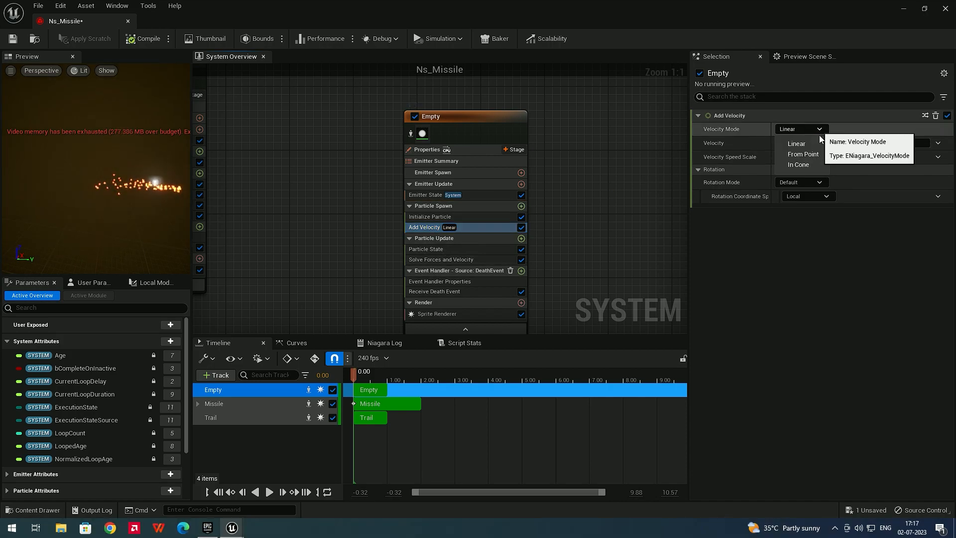
left_click(803, 155)
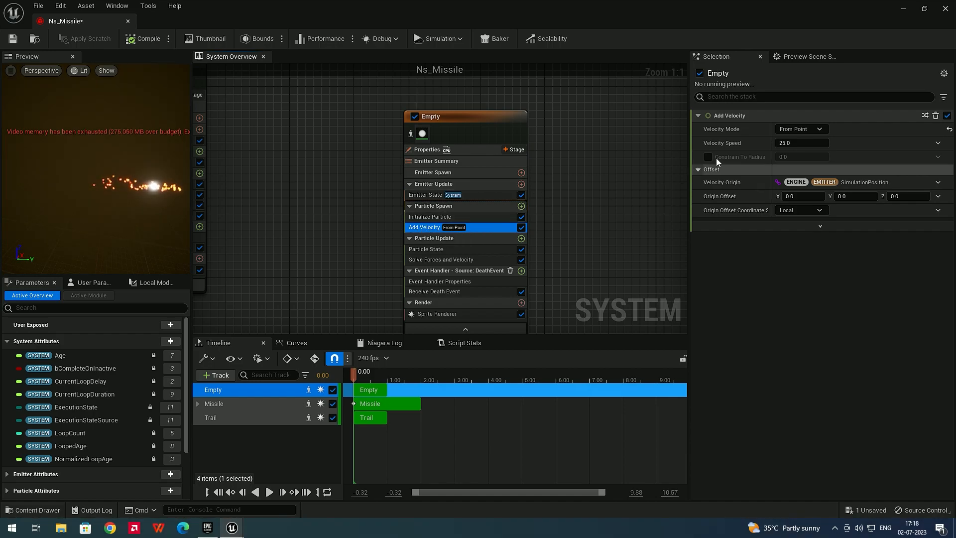
left_click(790, 143)
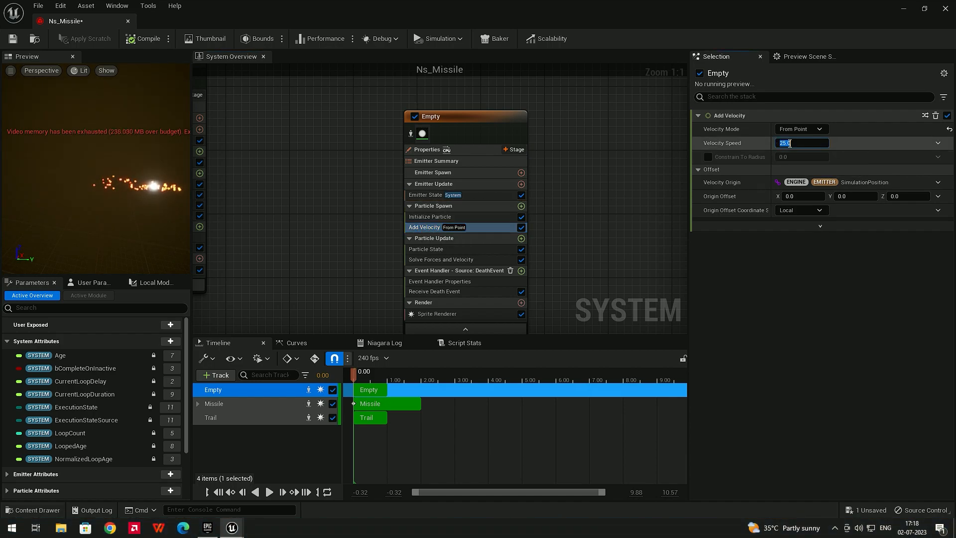
type("300")
key("Return")
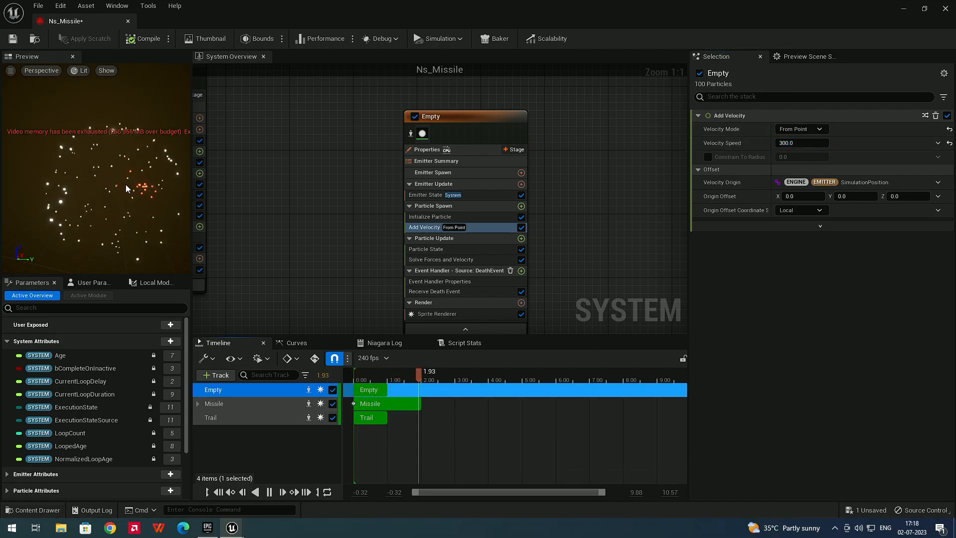
left_click_drag(360, 375, 393, 379)
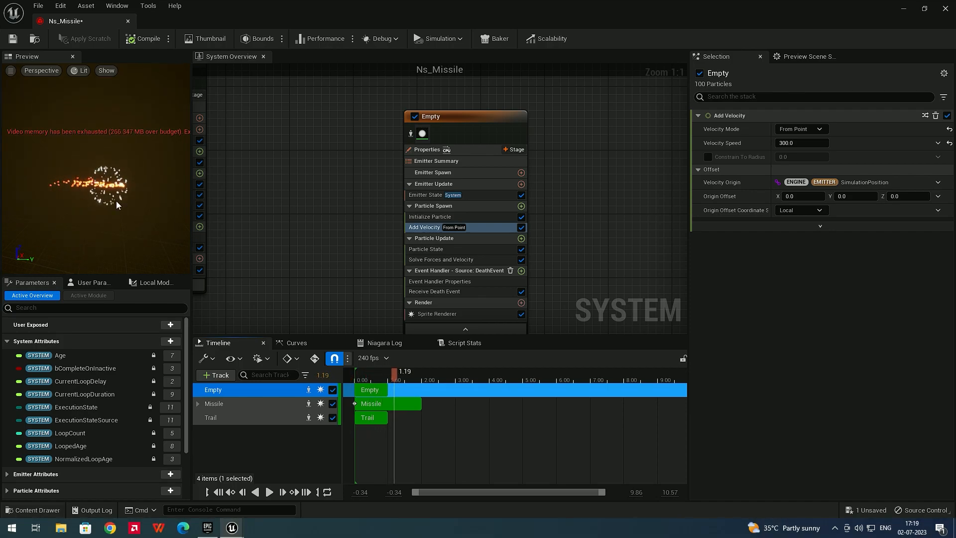
- Set the Empty emitter's Lifetime Mode to Random with Lifetime Min 0.2 and Lifetime Max 0.3, and preview the playback
left_click(448, 217)
left_click(799, 157)
left_click(800, 180)
left_click(804, 168)
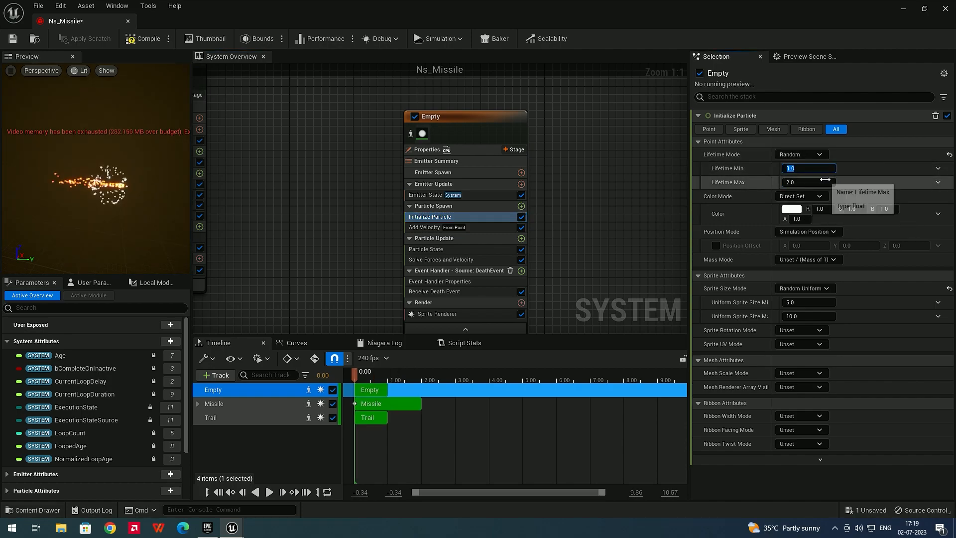
type("0.")
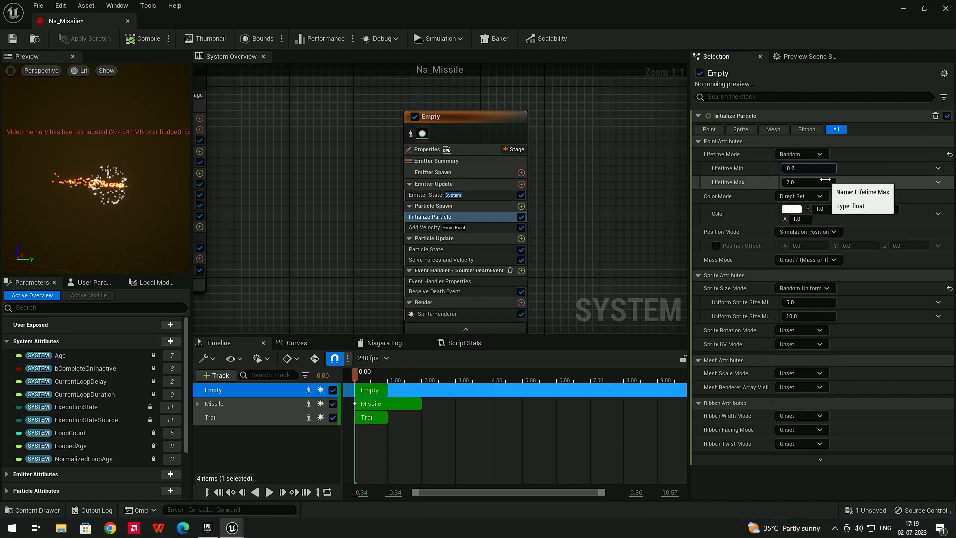
type("2")
left_click(825, 180)
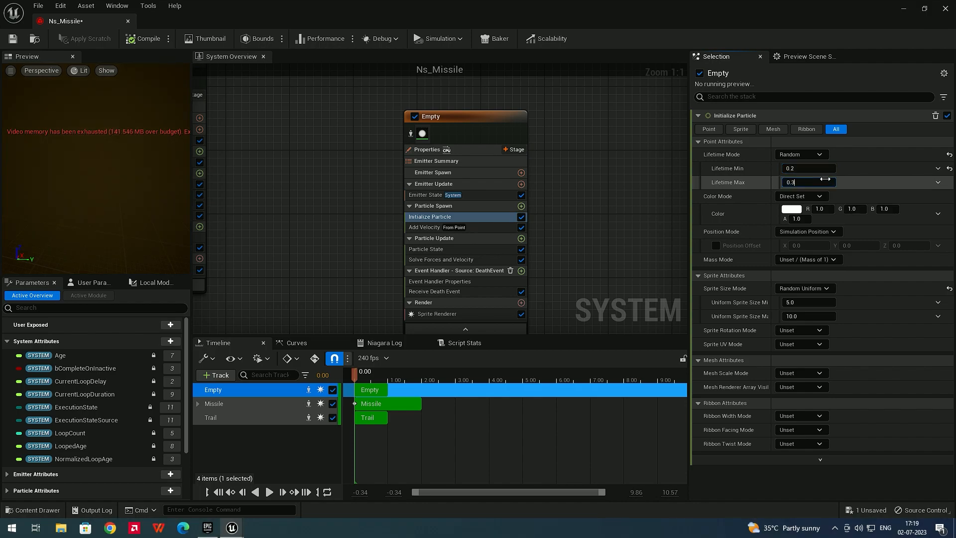
left_click(271, 492)
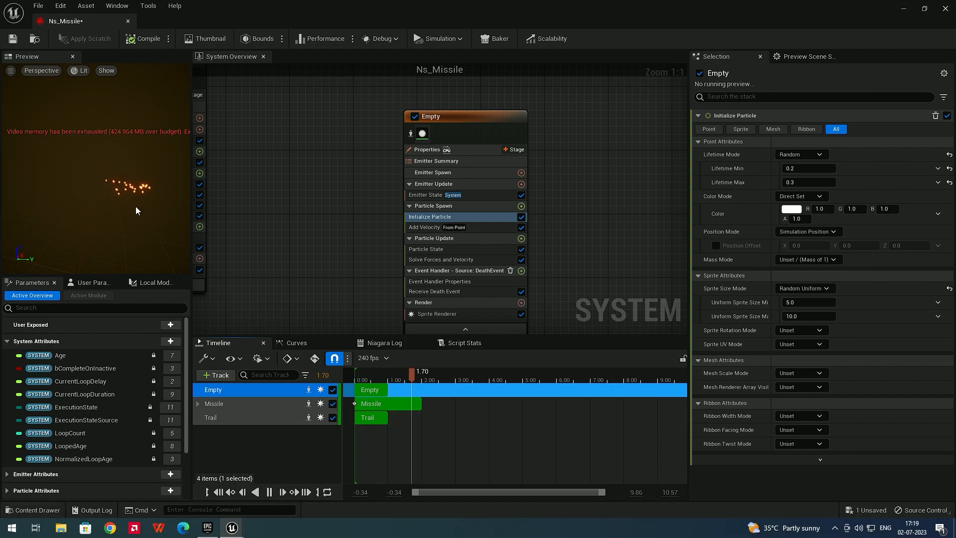
left_click(275, 491)
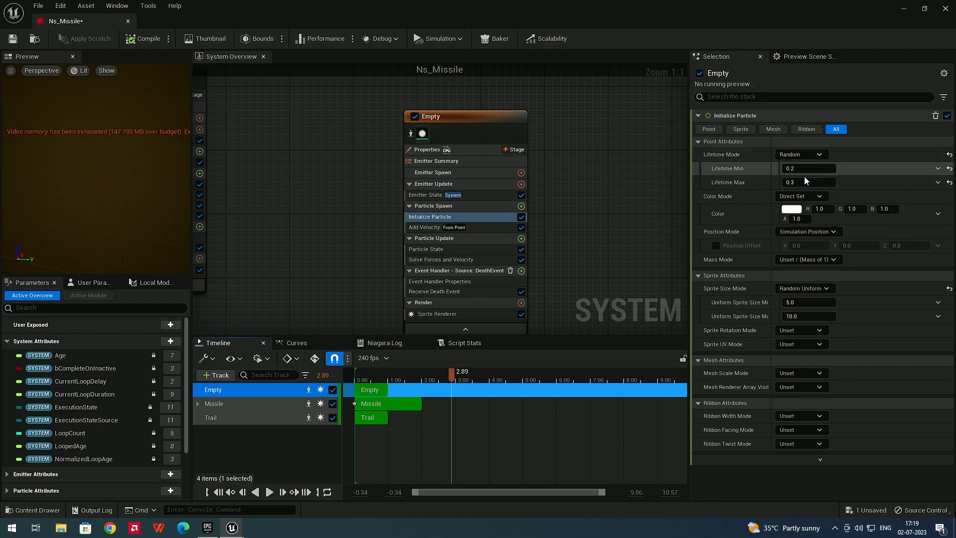
- Set the Empty emitter's Lifetime Max to 0.6, play the simulation, and scrub the timeline to about 1.10 s
left_click(804, 181)
type("0.6")
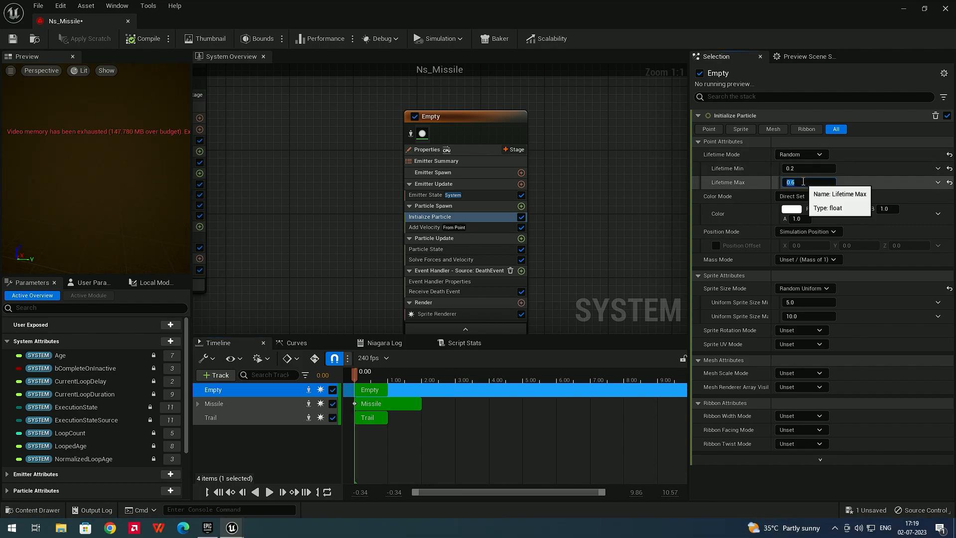
key("Return")
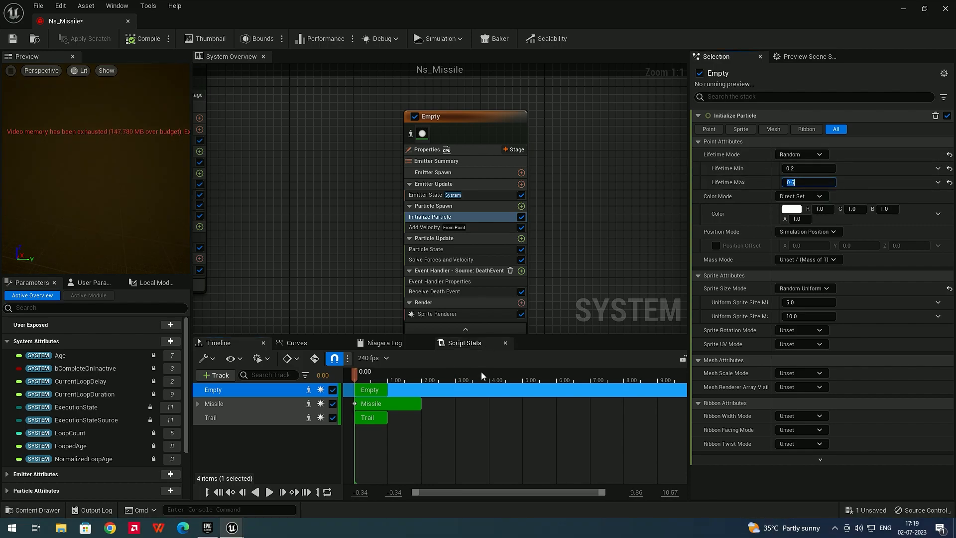
left_click(269, 492)
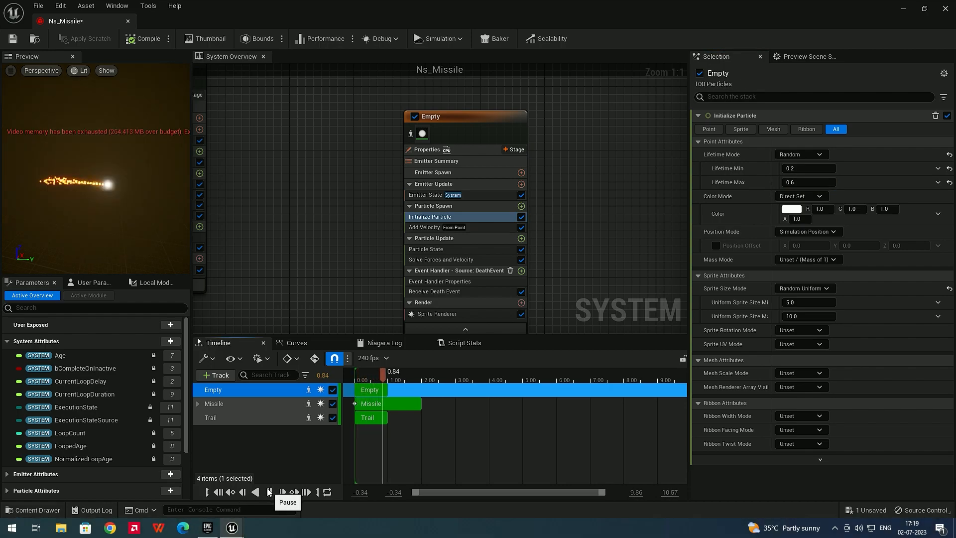
left_click(269, 492)
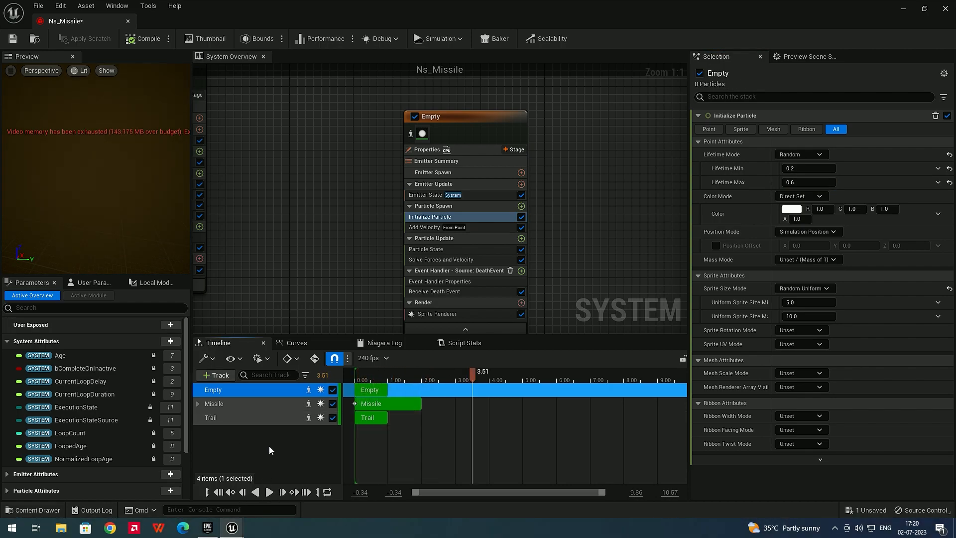
mouse_move(383, 375)
left_mouse_down()
mouse_move(359, 373)
mouse_move(391, 376)
left_mouse_up()
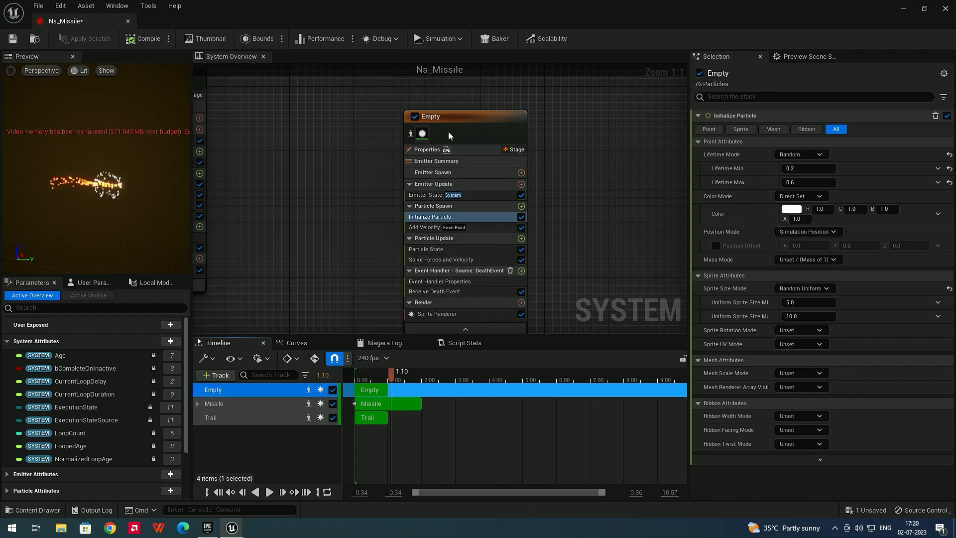
- Set Velocity (Vector 2) in the Empty emitter's Receive Death Event module to Apply and preview the playback
left_click_drag(429, 118, 395, 119)
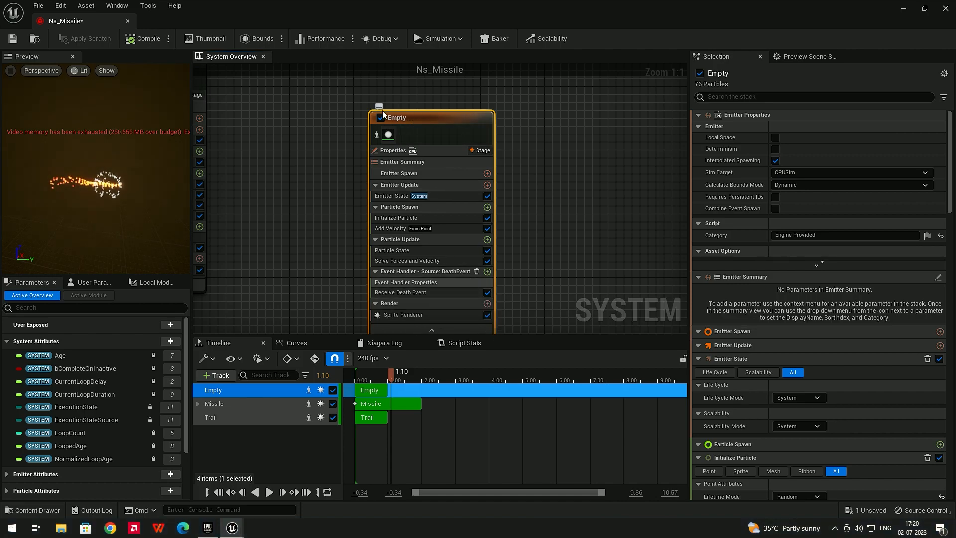
left_click(404, 291)
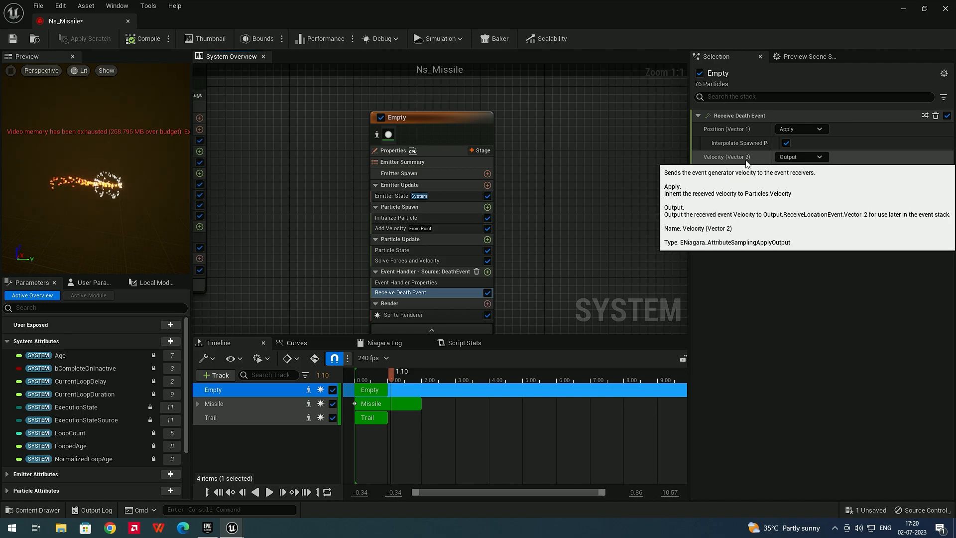
left_click(812, 158)
left_click(803, 173)
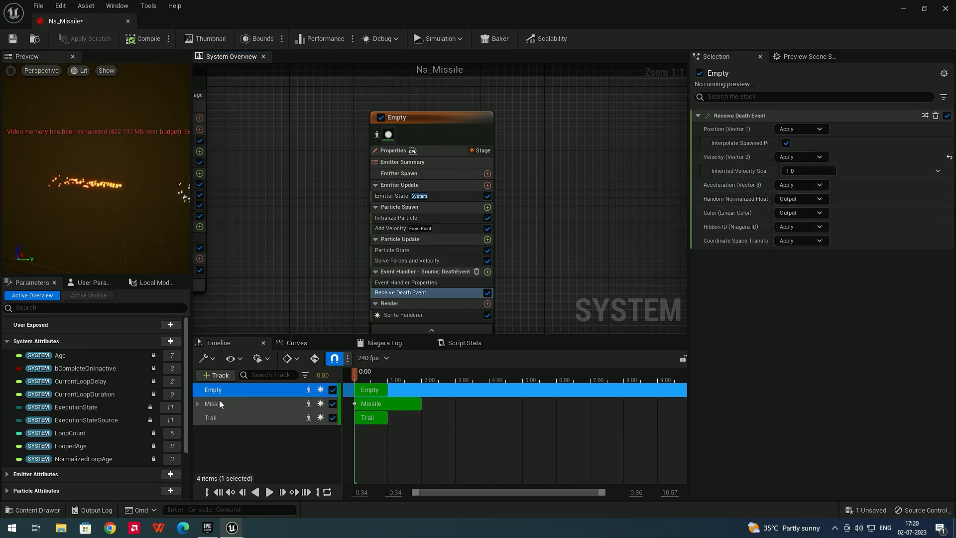
left_click(269, 492)
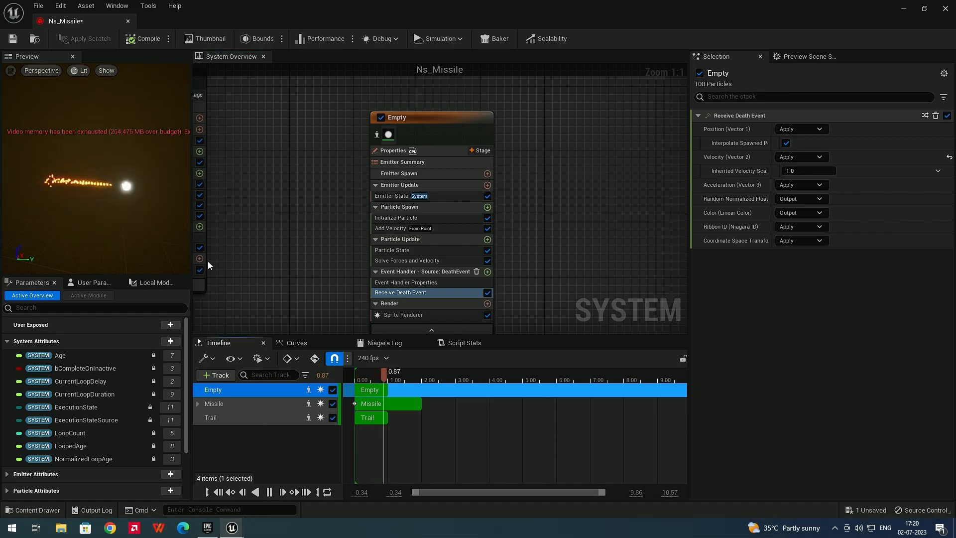
left_click(269, 492)
- Set the Inherited Velocity Scale of the Receive Death Event module to 0.1 and play the simulation
left_click(797, 171)
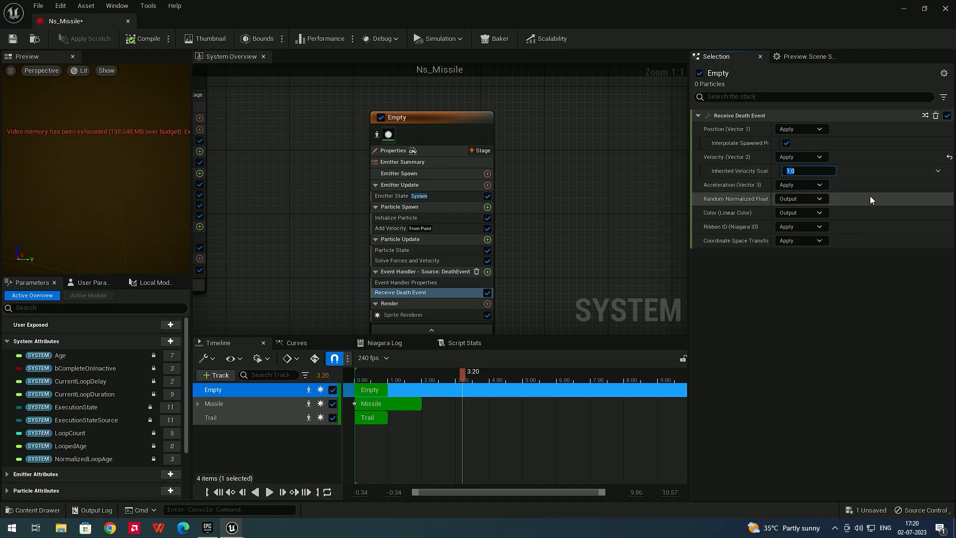
type("0.1")
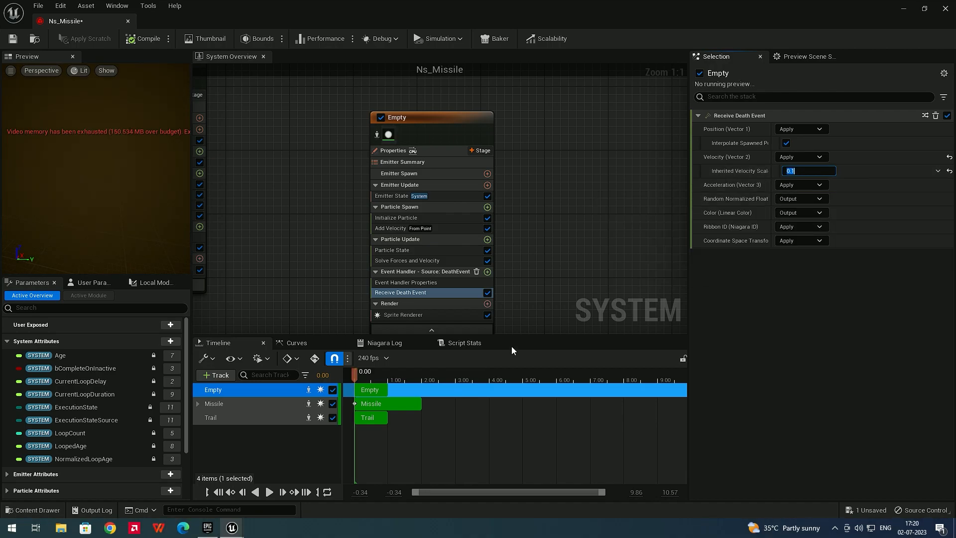
left_click(269, 493)
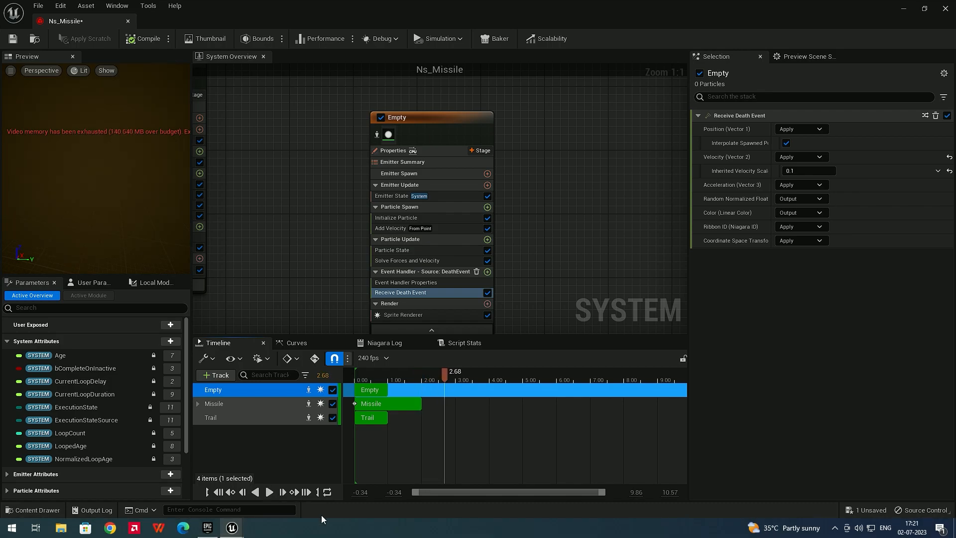
- Set the Empty emitter's Initialize Particle Color to golden yellow (R 1.0, G about 0.598, B 0.0) and preview the playback
mouse_move(378, 373)
left_mouse_down()
mouse_move(359, 372)
mouse_move(390, 374)
left_mouse_up()
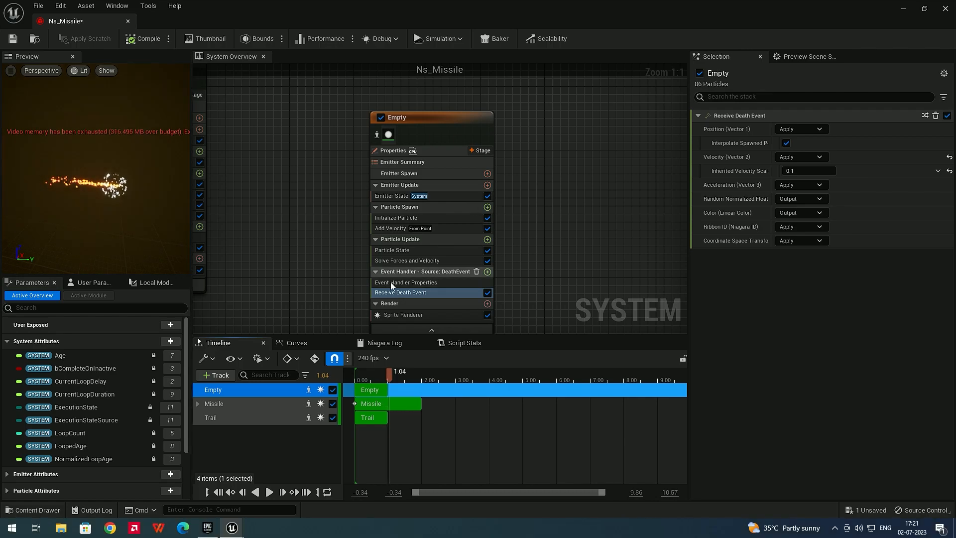
left_click(408, 217)
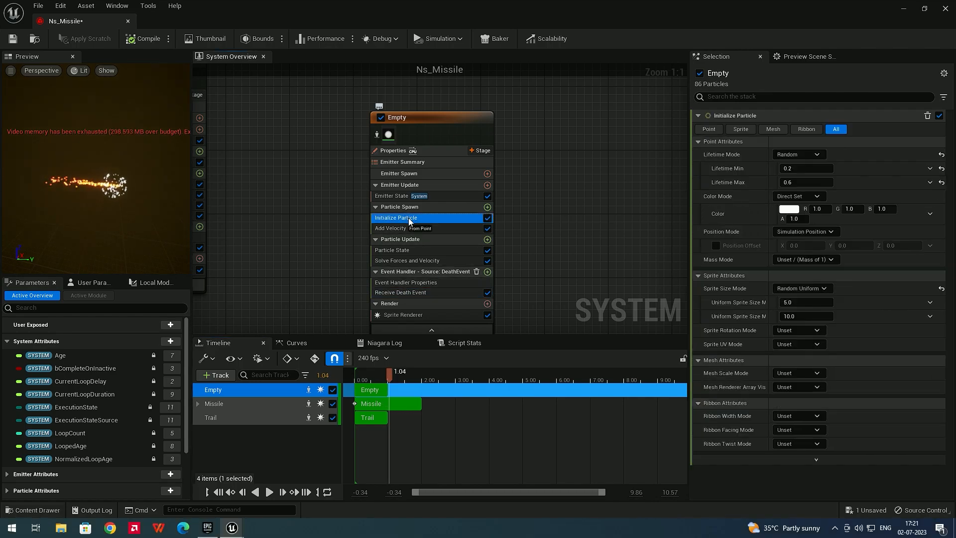
left_click(792, 209)
mouse_move(676, 297)
left_mouse_down()
mouse_move(722, 318)
mouse_move(727, 280)
mouse_move(635, 142)
mouse_move(601, 135)
mouse_move(670, 159)
mouse_move(596, 160)
mouse_move(697, 219)
mouse_move(762, 329)
mouse_move(797, 316)
mouse_move(803, 350)
mouse_move(786, 413)
left_mouse_up()
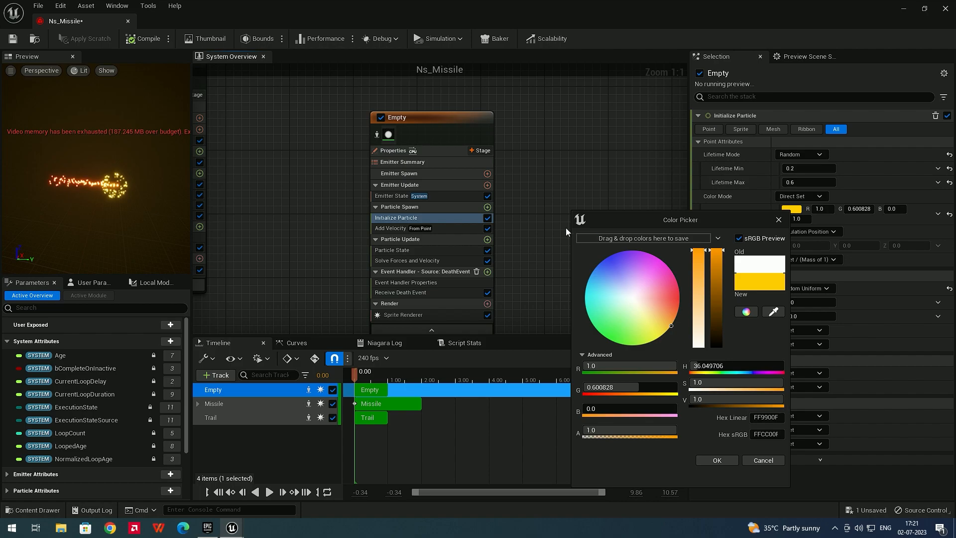
left_click(717, 460)
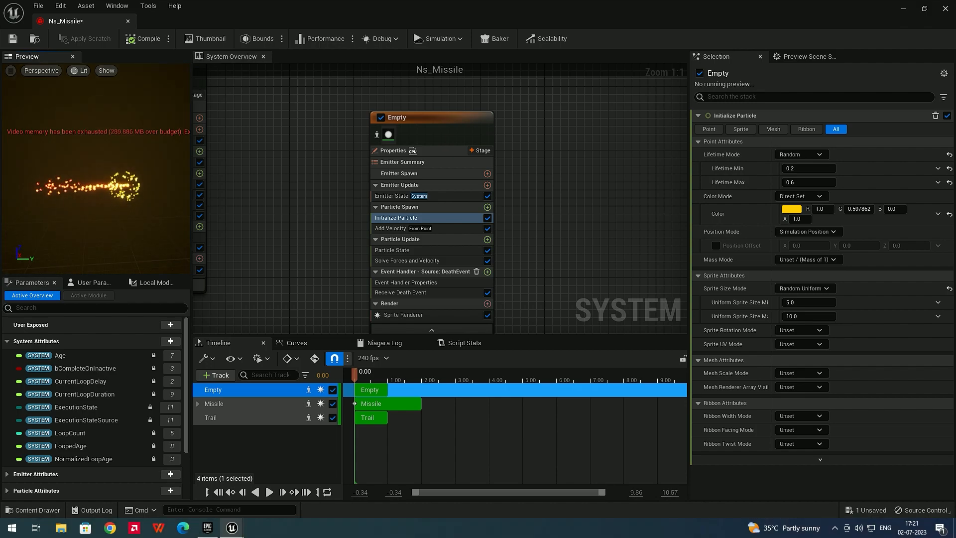
left_click(269, 492)
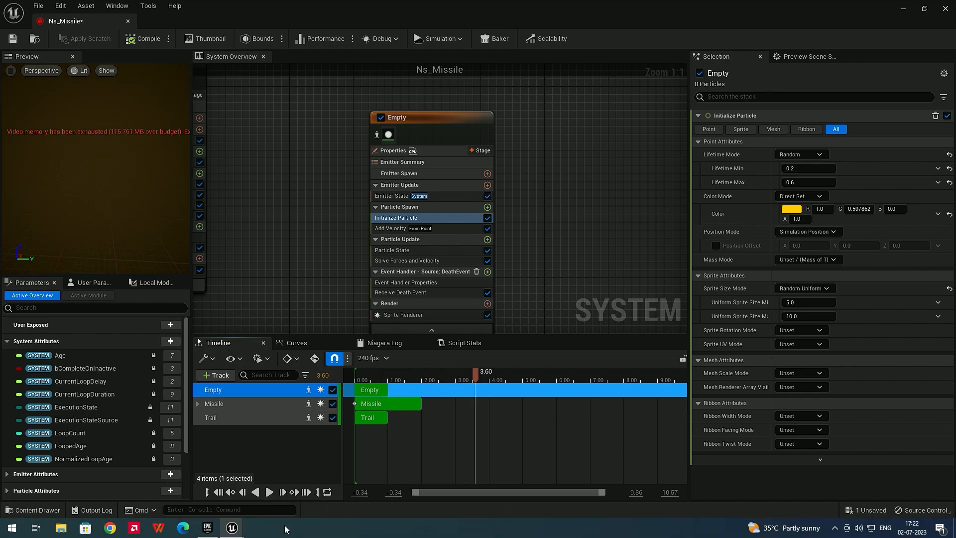
- With the timeline at about 1.02 s, set the Value of the Empty emitter's Initialize Particle Color to 70, then play the simulation
left_click_drag(369, 380, 390, 382)
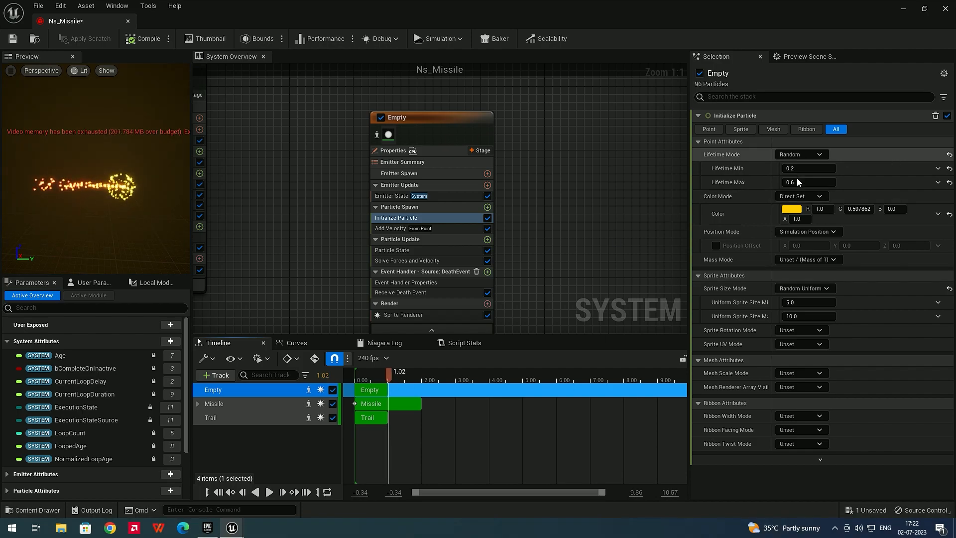
left_click(791, 213)
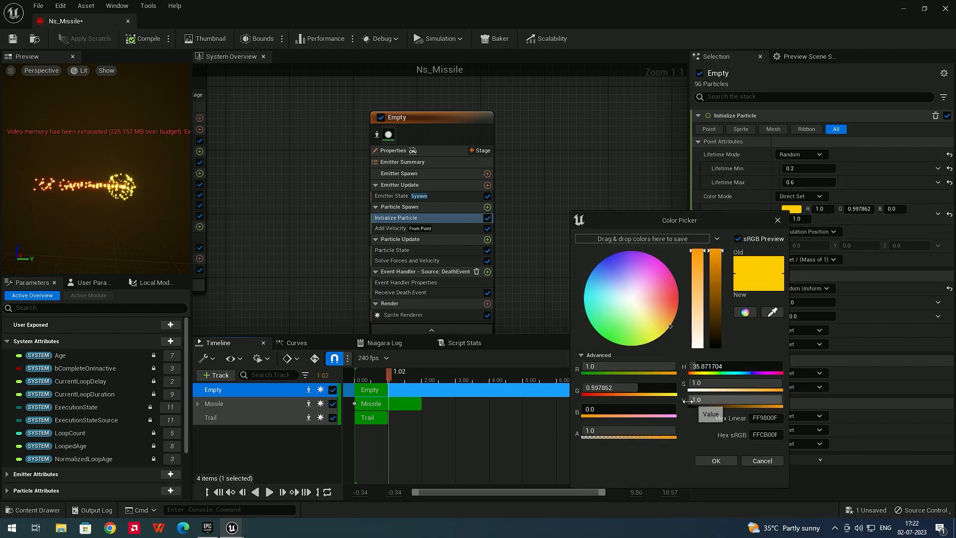
left_click(724, 397)
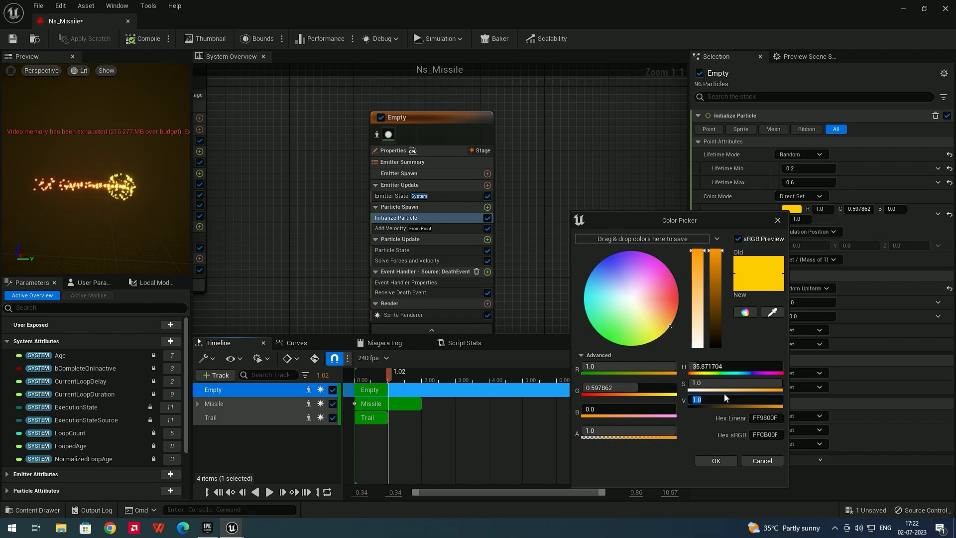
type("70")
key("Return")
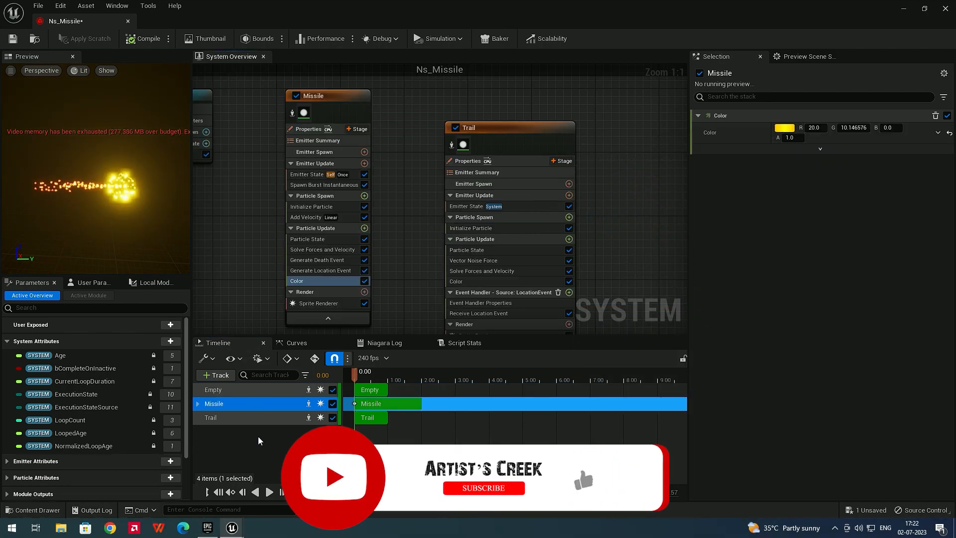
left_click(267, 492)
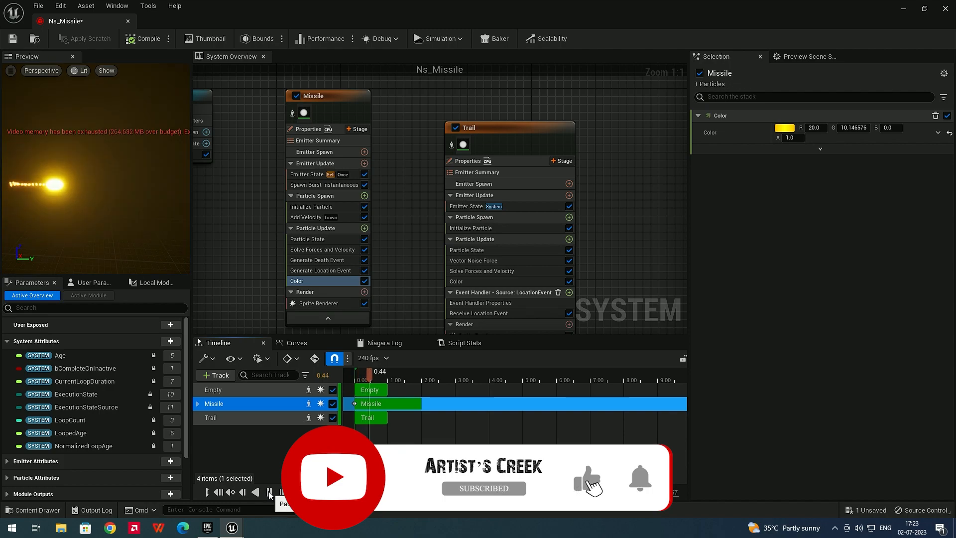